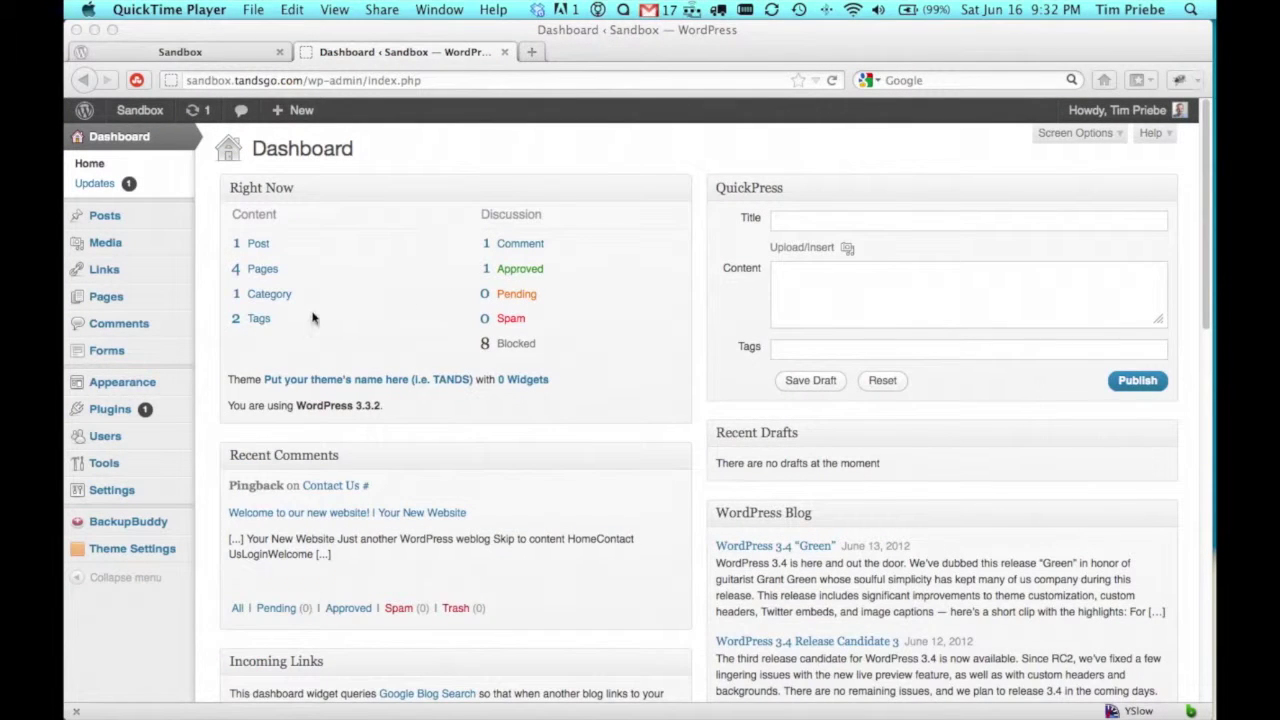
# Create a new page titled "Gallery" with the body text "This is some descriptive text.".
pyautogui.click(351, 208)
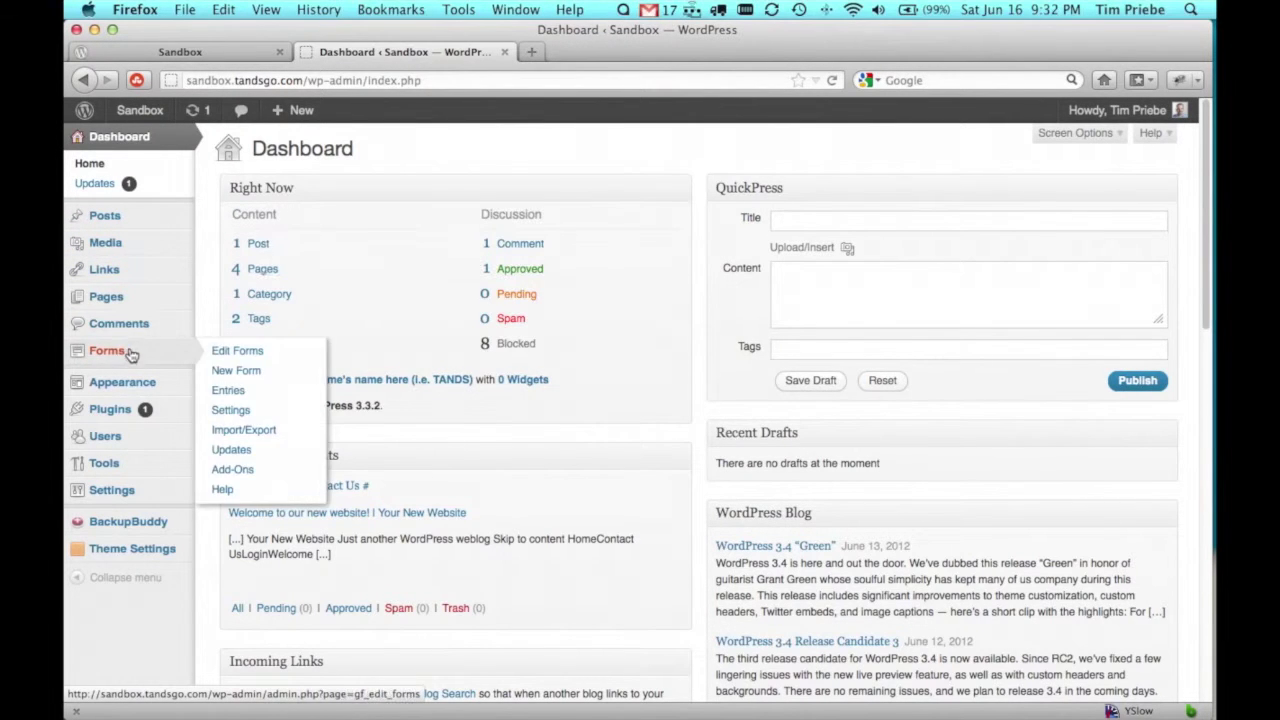
pyautogui.click(246, 320)
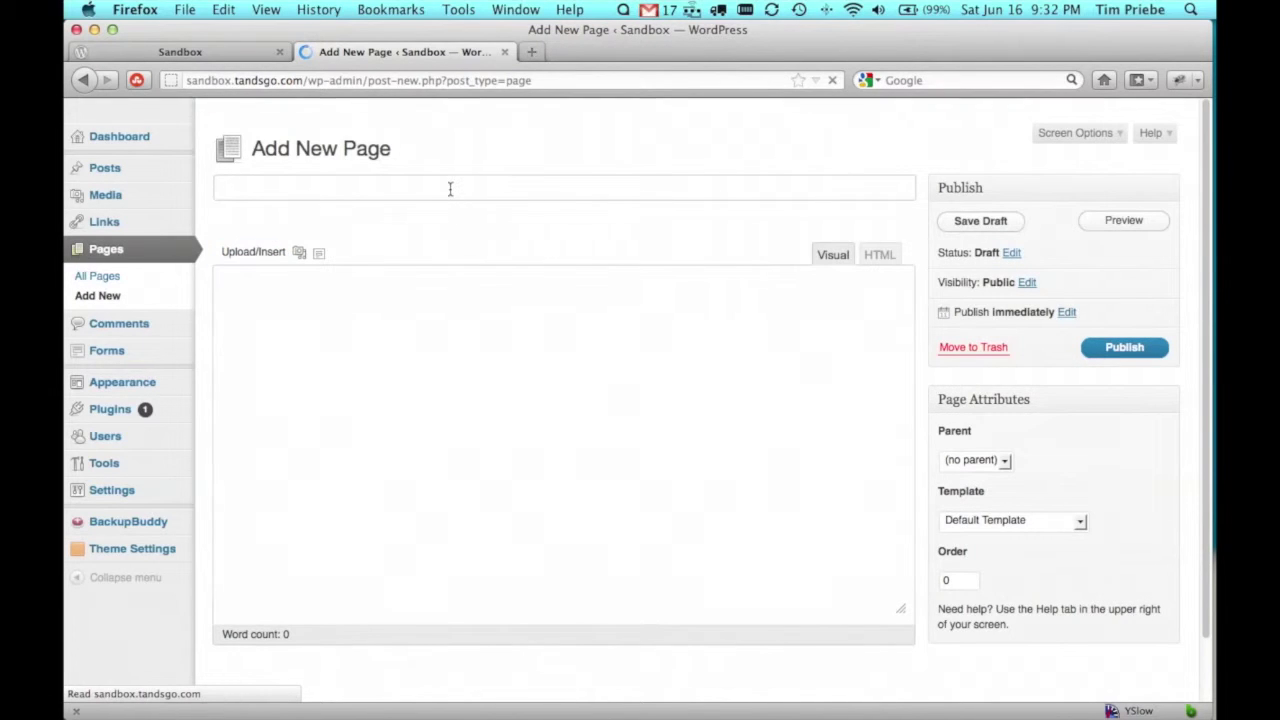
pyautogui.click(448, 189)
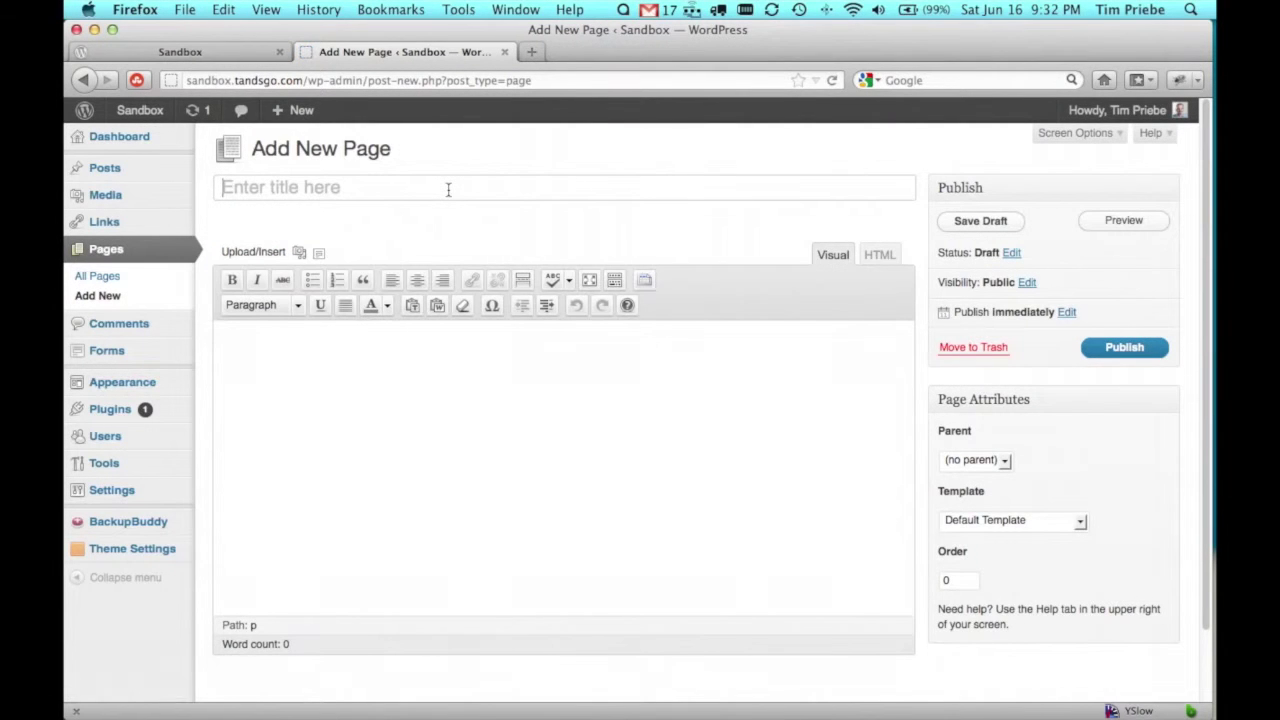
pyautogui.write('Gallery')
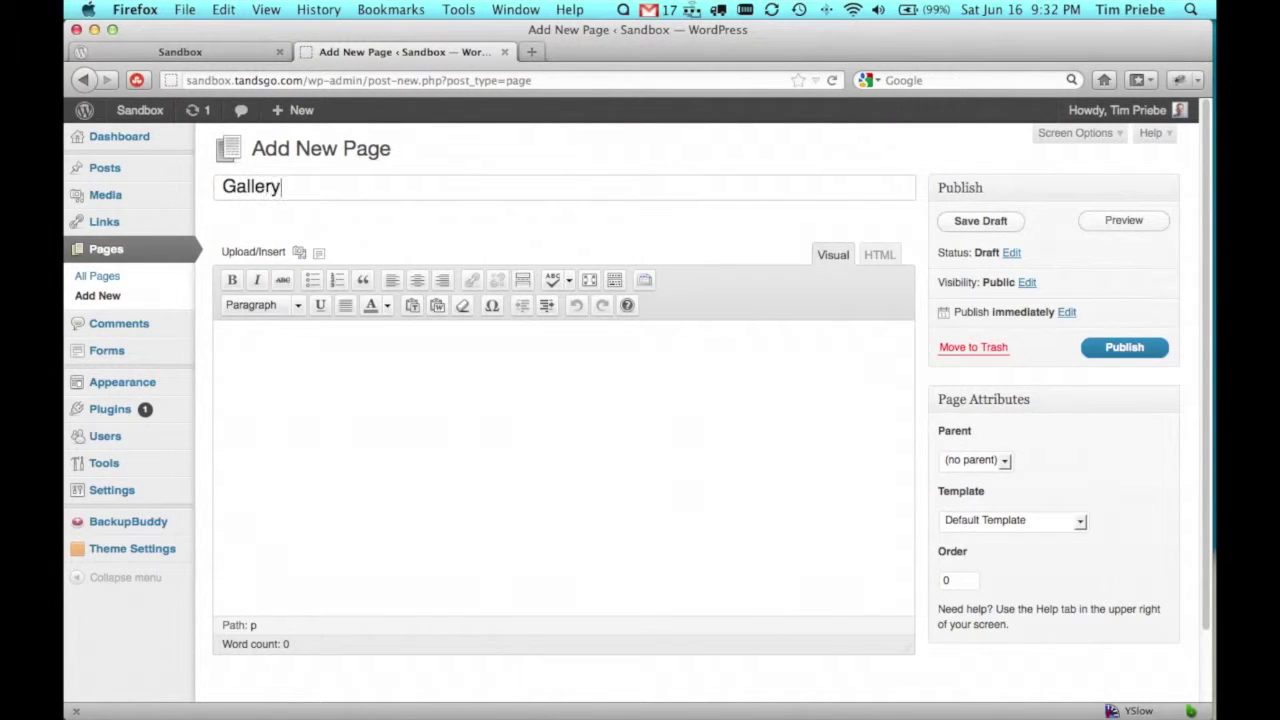
pyautogui.click(546, 392)
pyautogui.write('This is some descriptive text.')
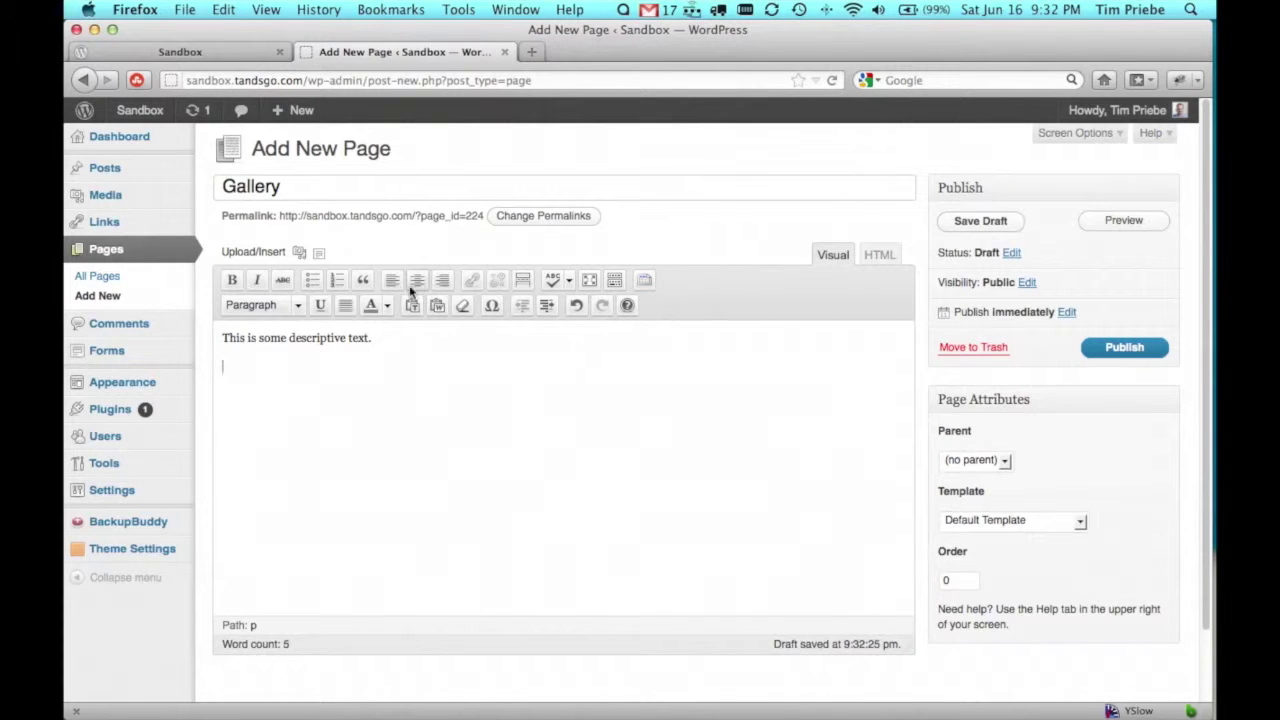
# Upload all ten JPG images from the Temp folder, advanced-pressure through sandler-training-newsletter, to the page and save the uploads.
pyautogui.click(300, 252)
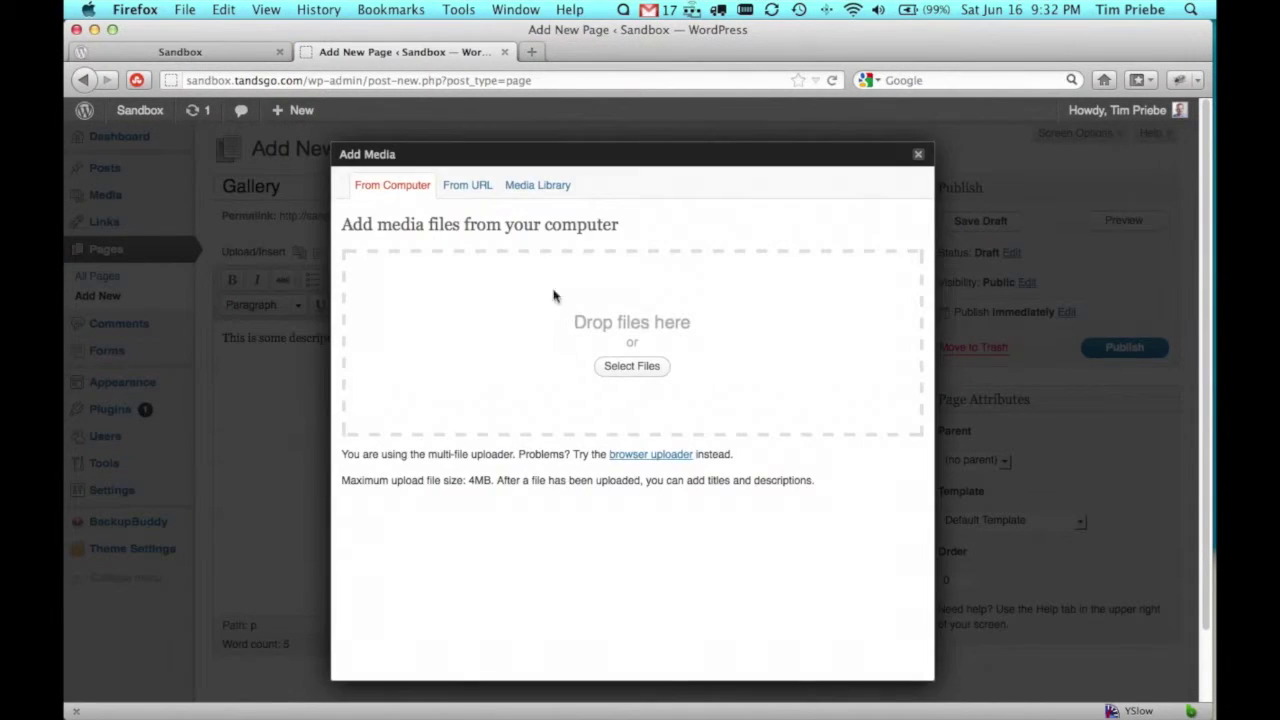
pyautogui.click(634, 366)
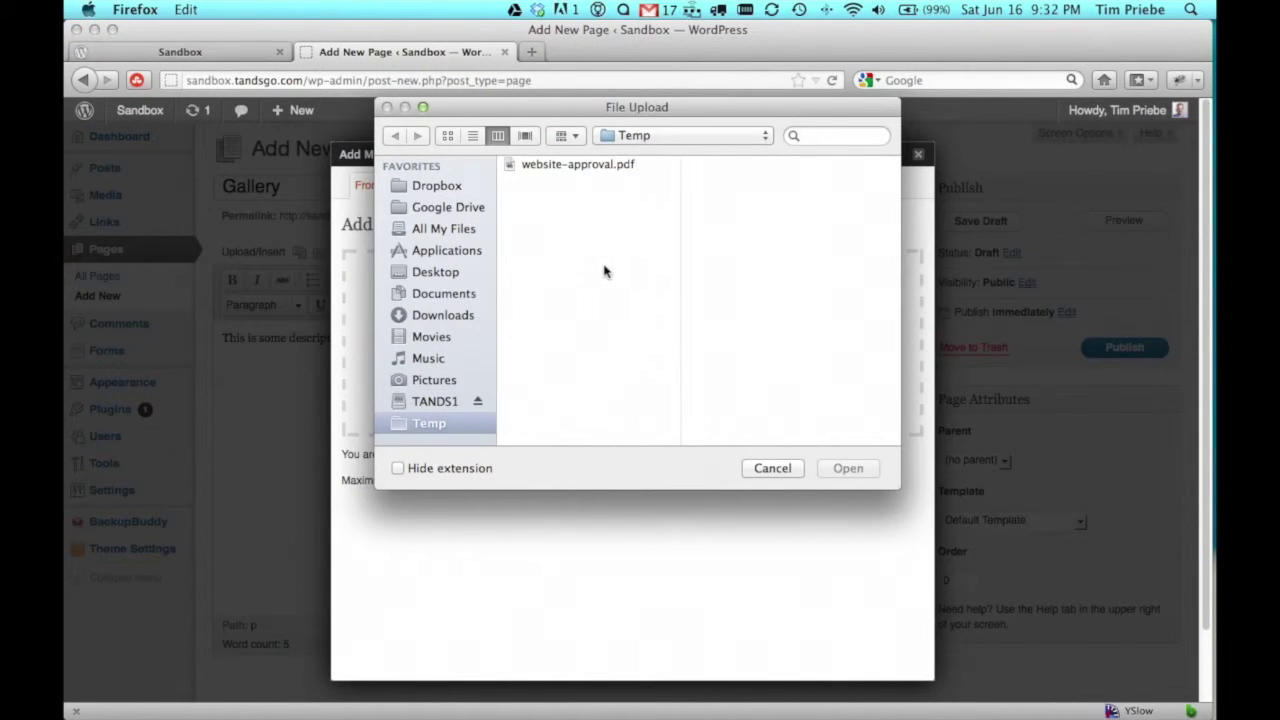
pyautogui.click(587, 165)
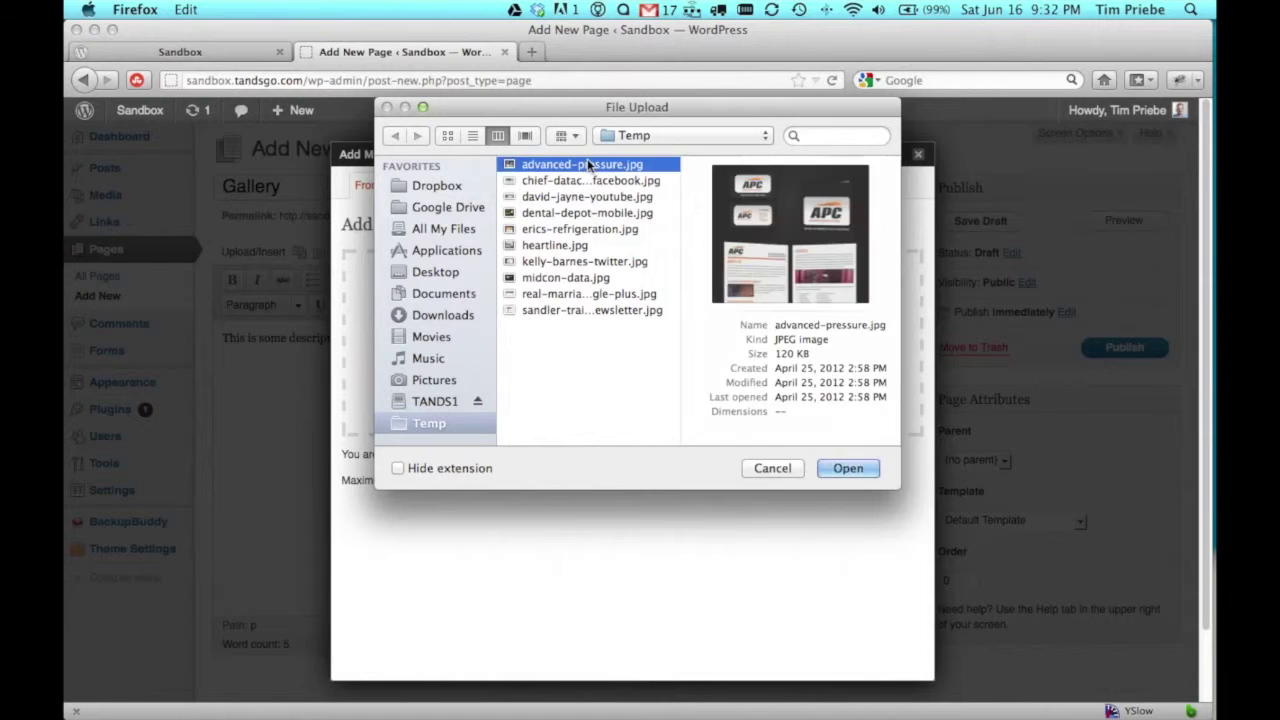
pyautogui.hotkey('shift', 'Down')
pyautogui.hotkey('shift', 'Down')
pyautogui.hotkey('shift', 'Down')
pyautogui.hotkey('shift', 'Down')
pyautogui.hotkey('shift', 'Down')
pyautogui.hotkey('shift', 'Down')
pyautogui.hotkey('shift', 'Down')
pyautogui.hotkey('shift', 'Down')
pyautogui.hotkey('shift', 'Down')
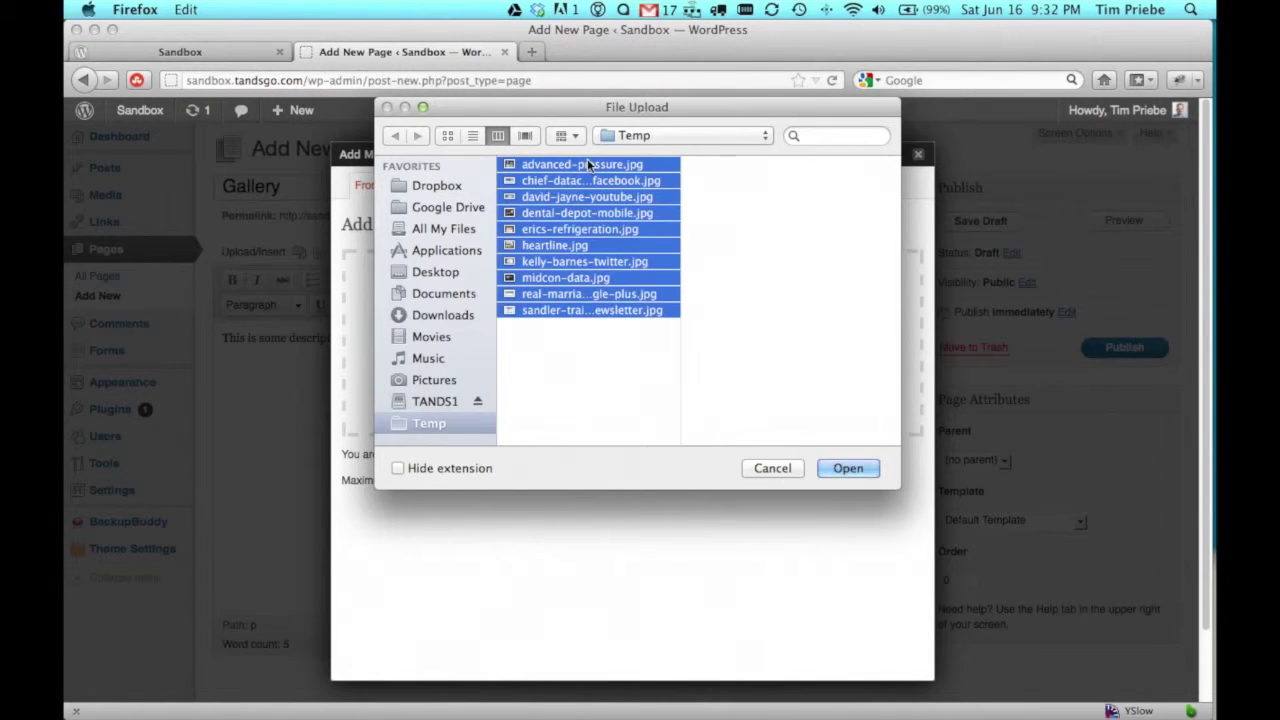
pyautogui.press('Return')
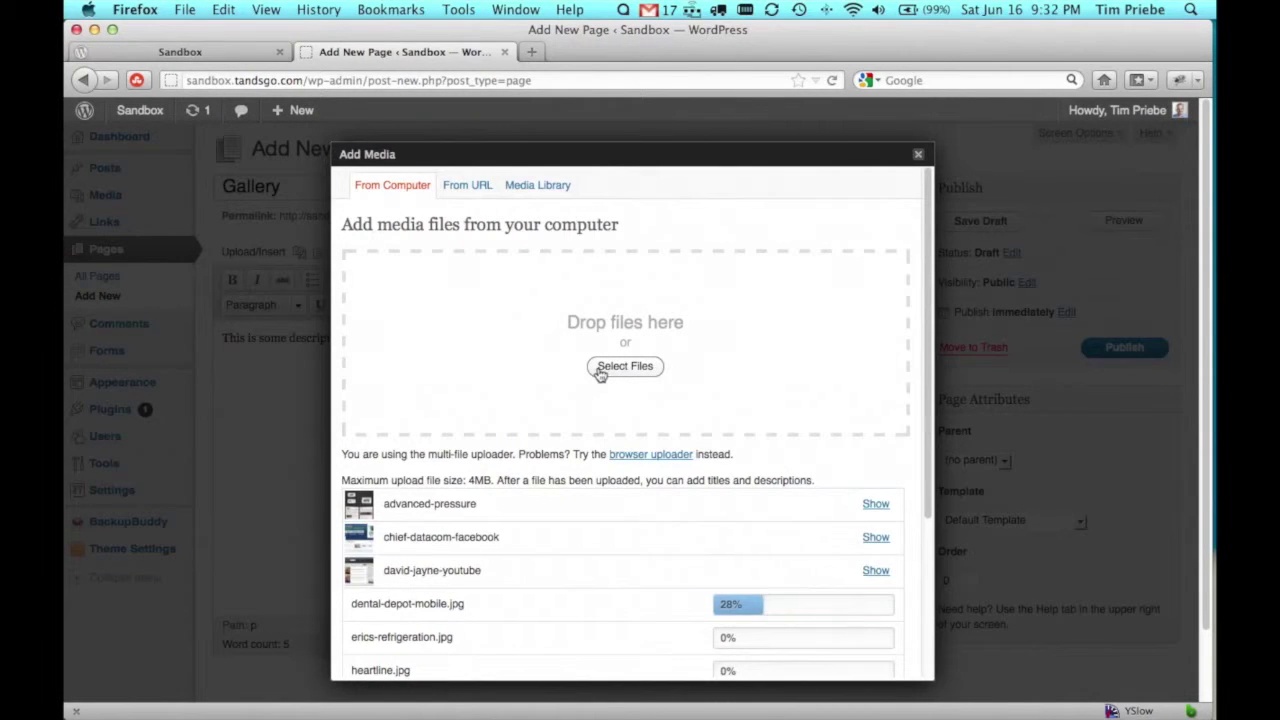
pyautogui.scroll(-4, 600, 372)
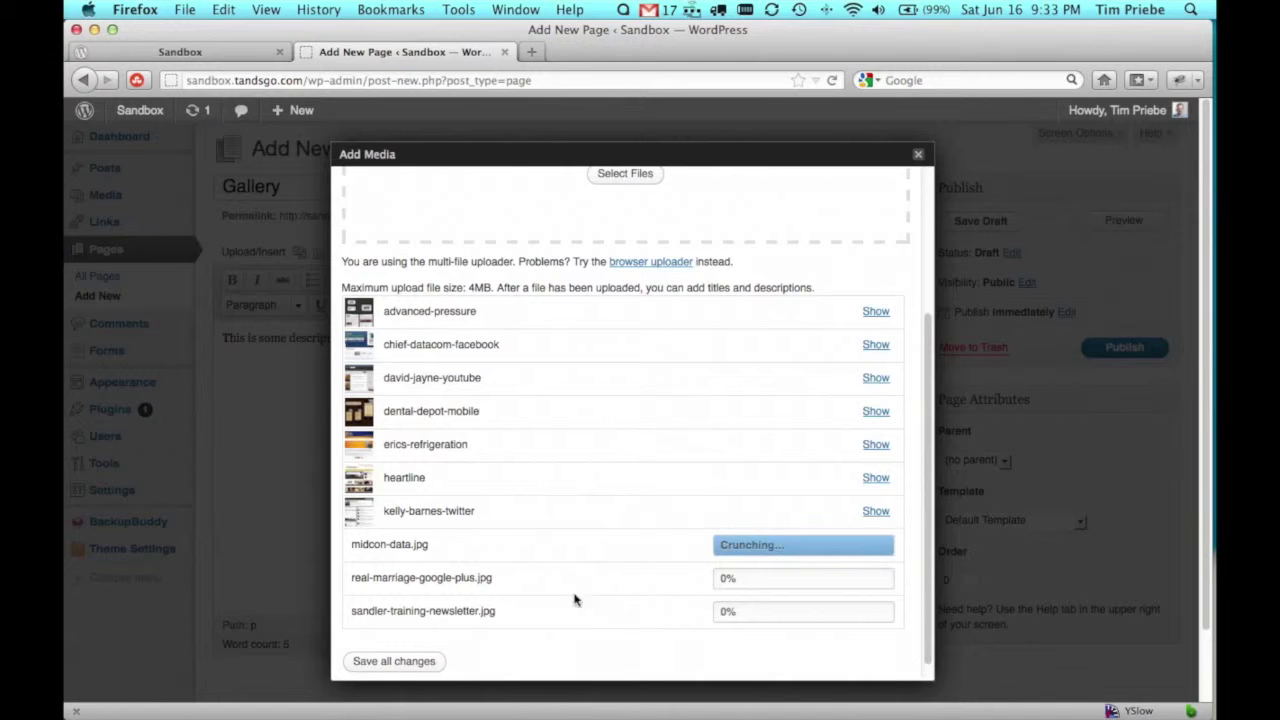
pyautogui.click(396, 662)
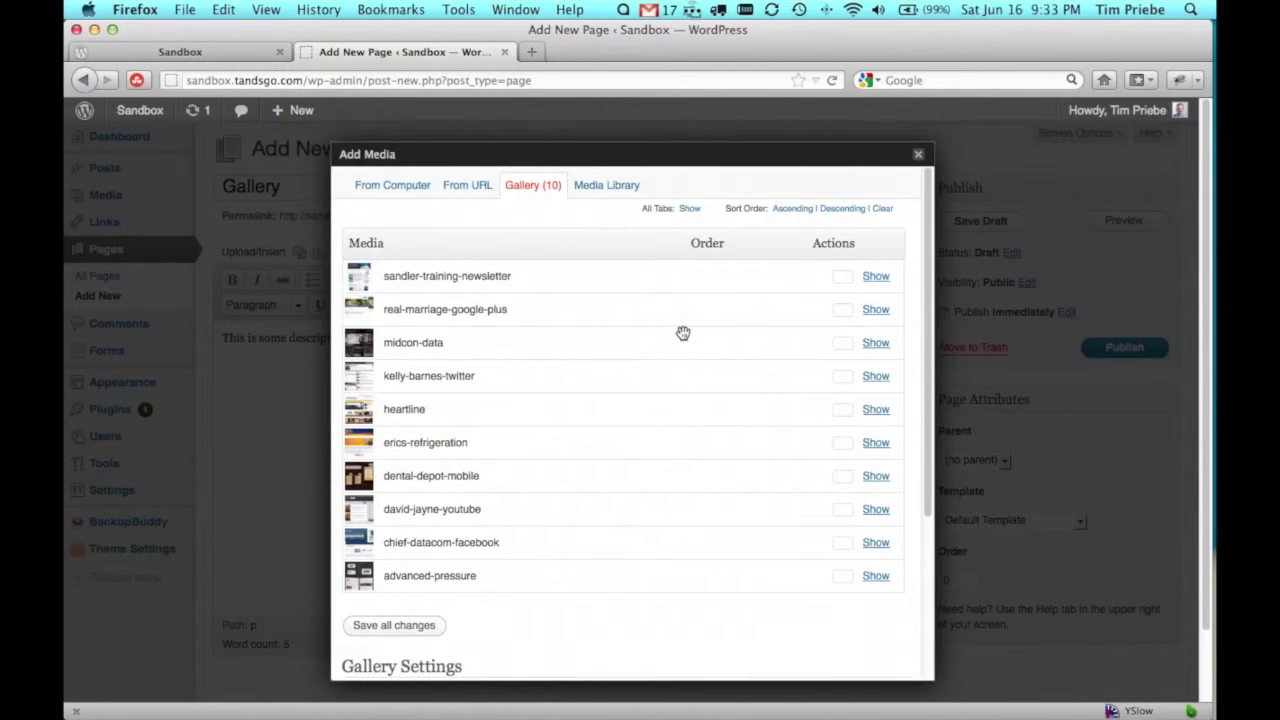
# Set the gallery images to be ordered by Menu order.
pyautogui.scroll(-5, 680, 334)
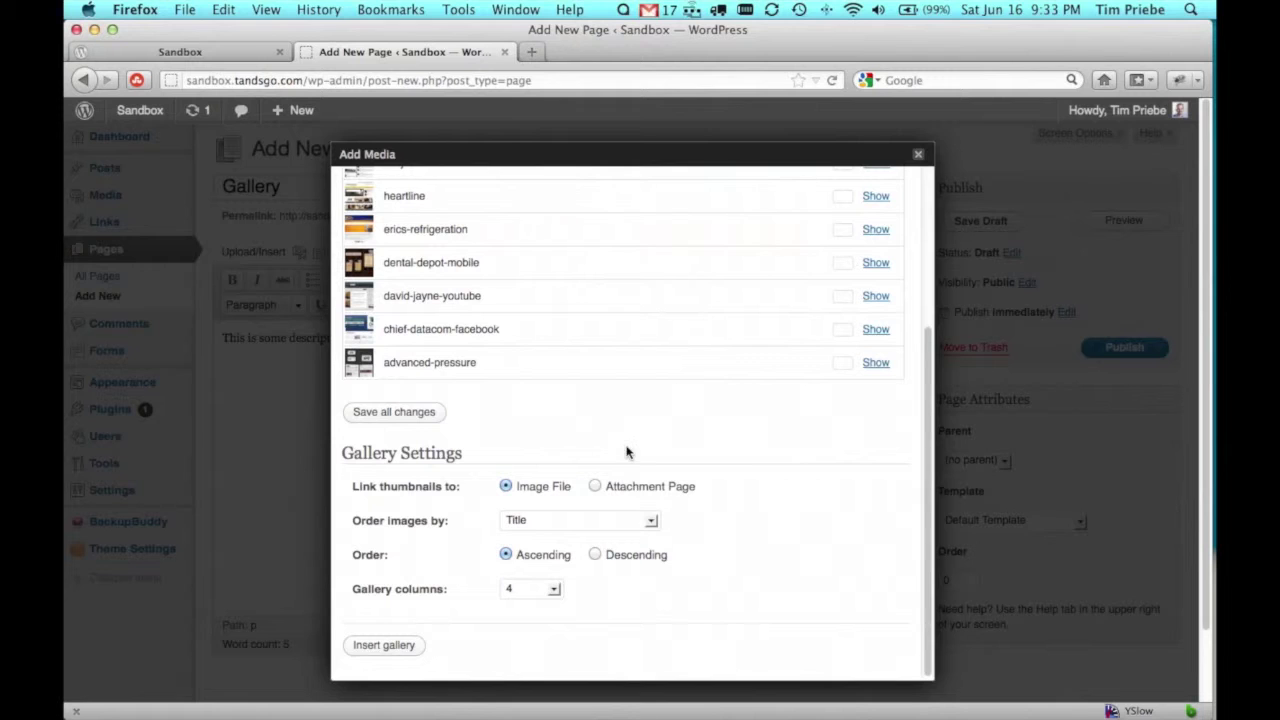
pyautogui.click(621, 521)
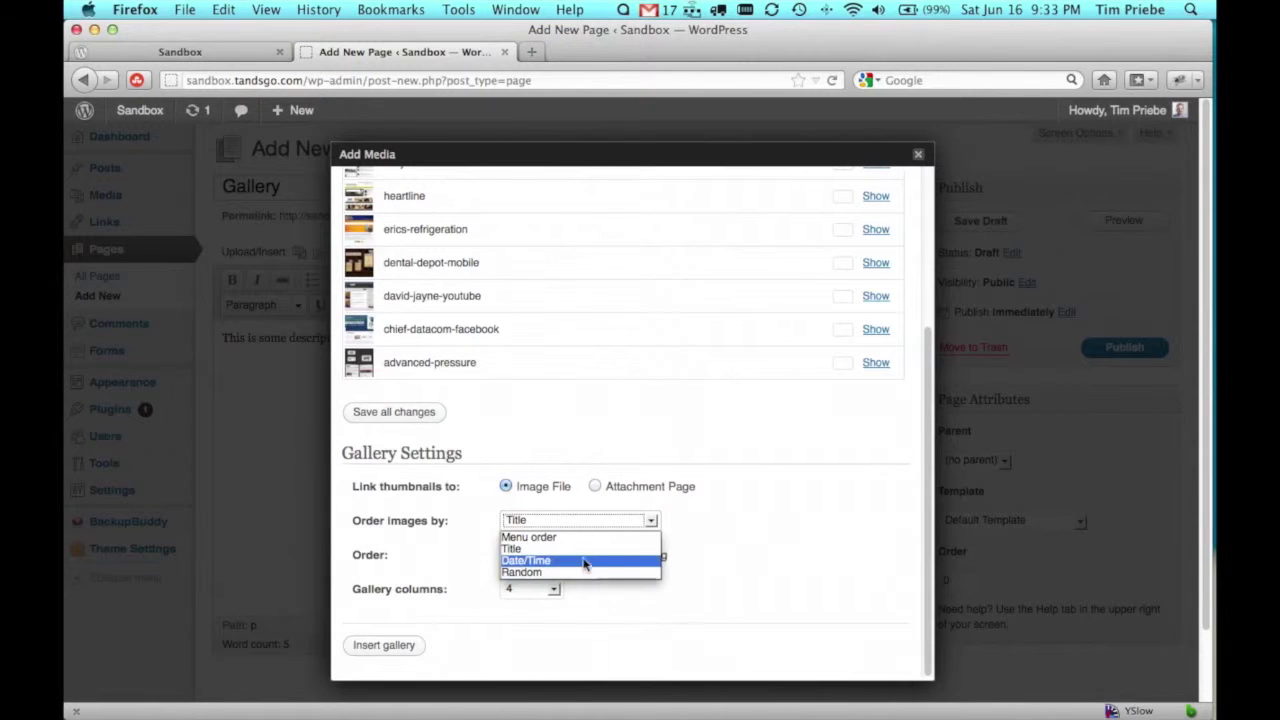
pyautogui.click(583, 540)
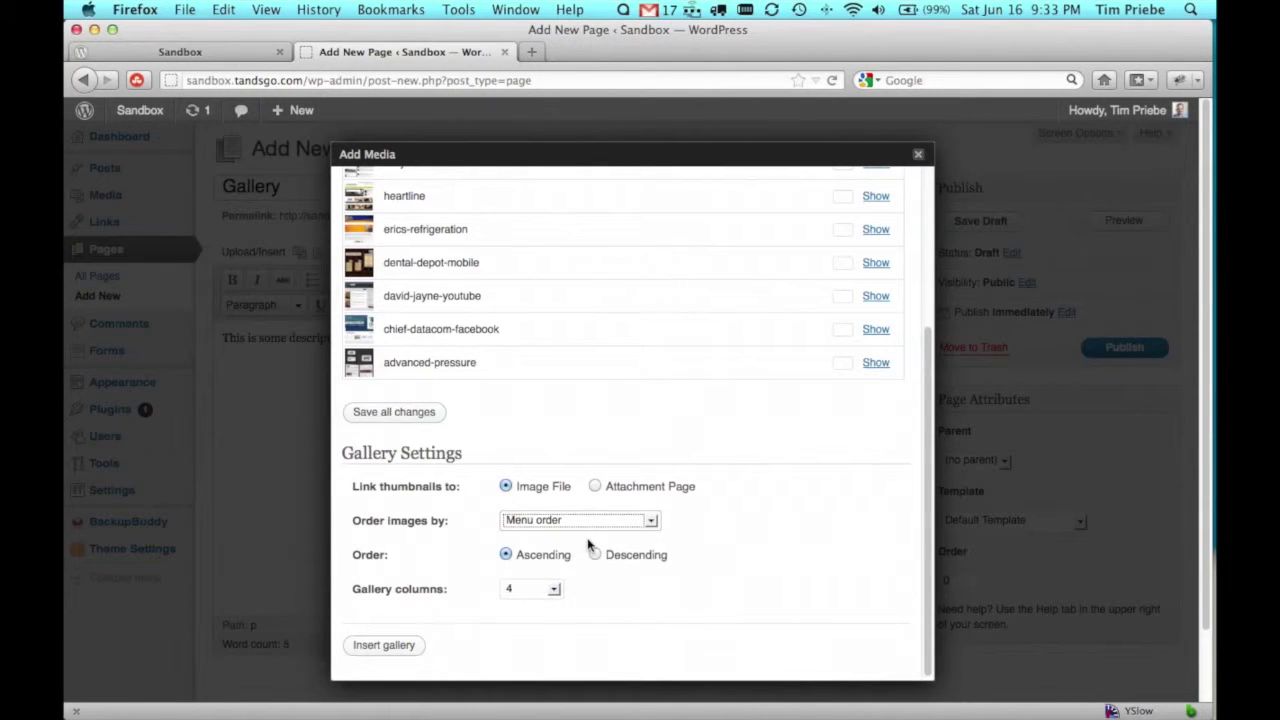
# Number the gallery images 1 to 10 in their listed order, from sandler-training-newsletter to advanced-pressure, and save all changes.
pyautogui.scroll(5, 689, 449)
pyautogui.click(843, 280)
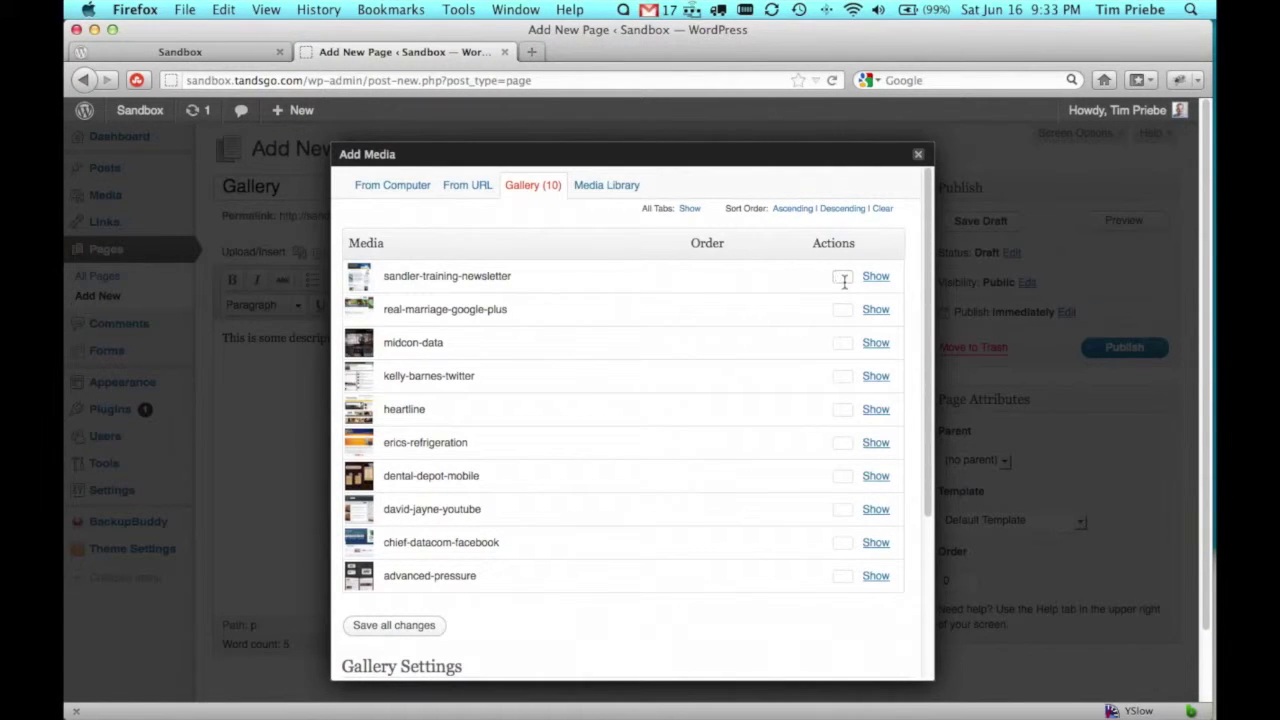
pyautogui.write('1')
pyautogui.press('Tab')
pyautogui.press('Tab')
pyautogui.write('4')
pyautogui.press('Tab')
pyautogui.write('5')
pyautogui.press('Tab')
pyautogui.write('6')
pyautogui.write('7')
pyautogui.press('Tab')
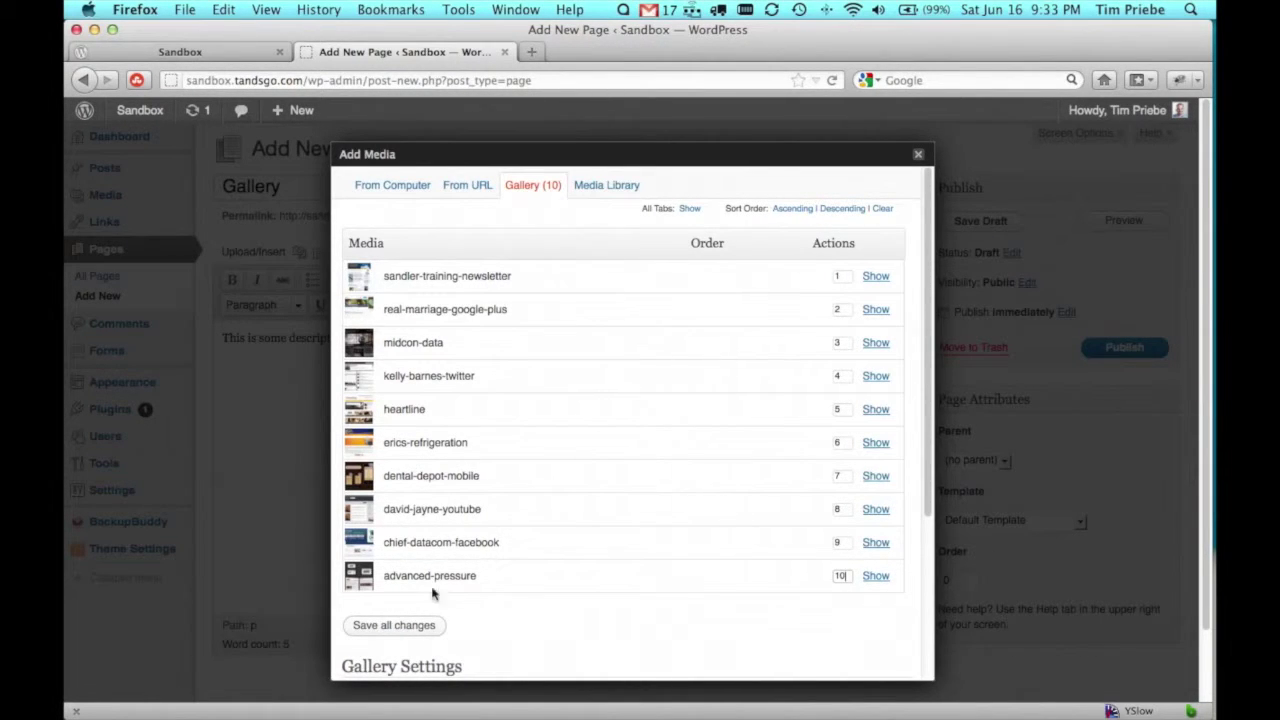
pyautogui.click(435, 625)
# Change the title of the sandler-training-newsletter image to "Sandler Training Newsletter", leaving its caption and description blank.
pyautogui.click(876, 276)
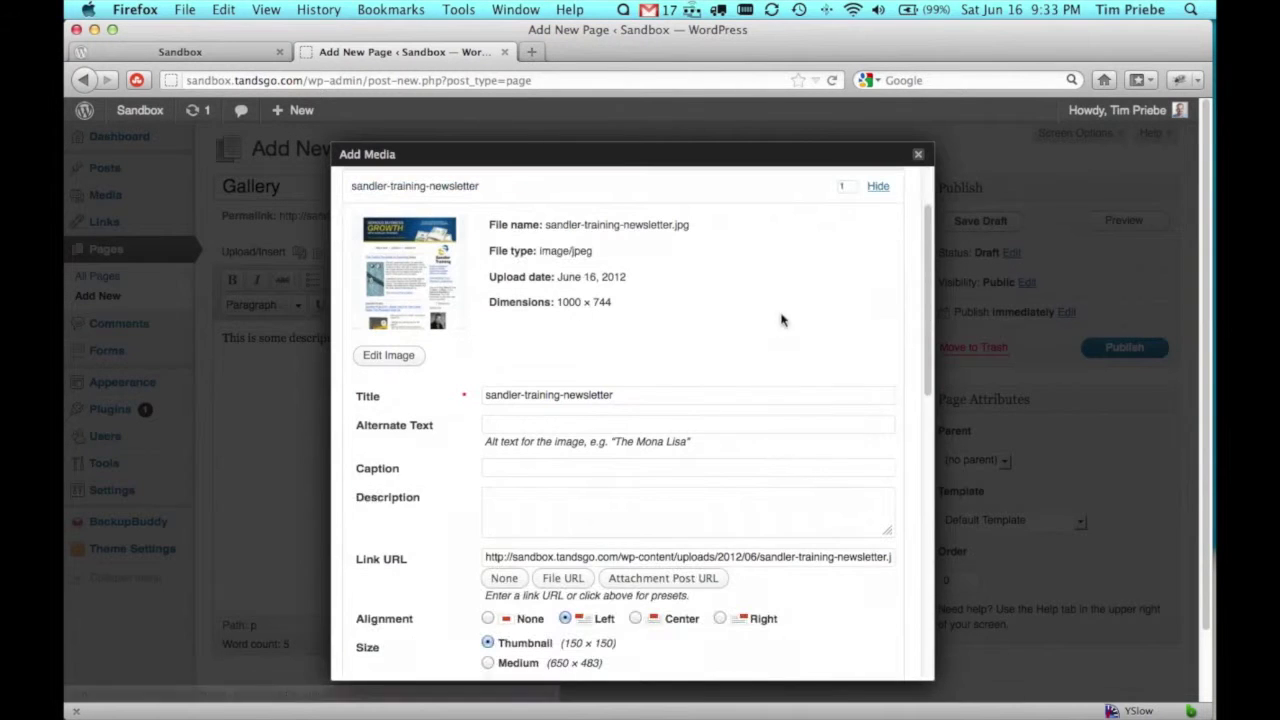
pyautogui.doubleClick(643, 397)
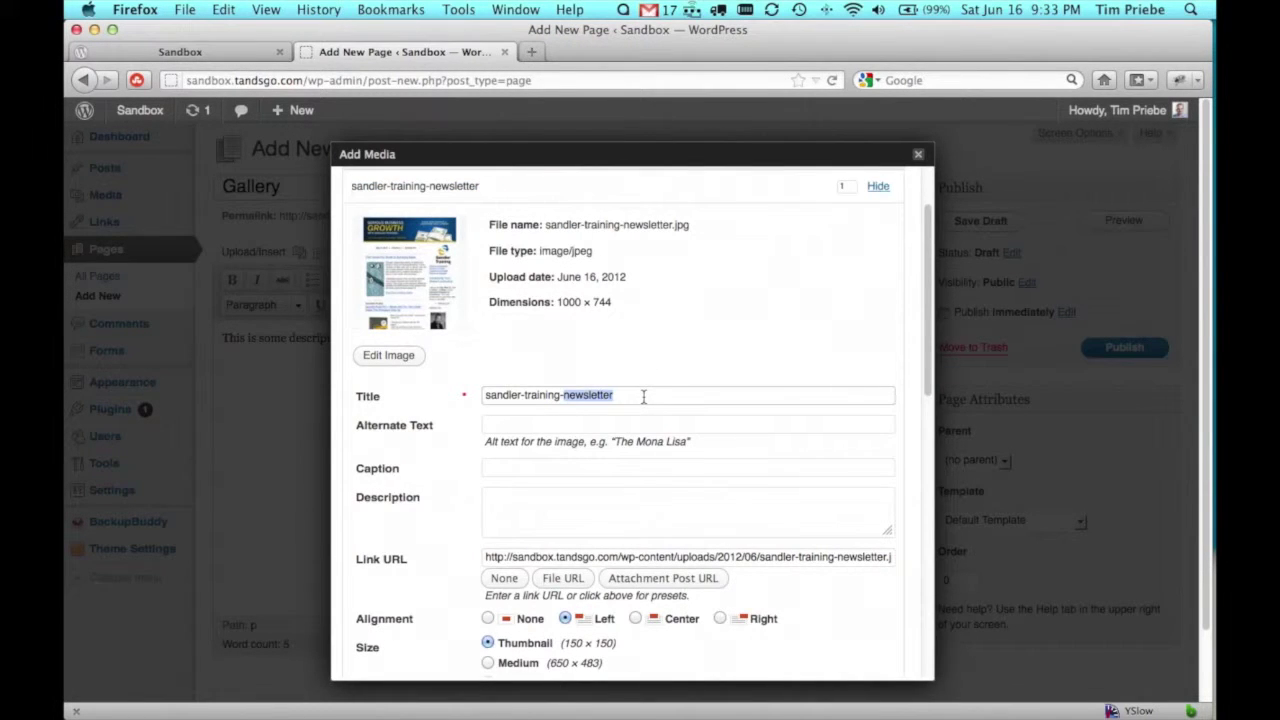
pyautogui.press('Left')
pyautogui.press('Delete')
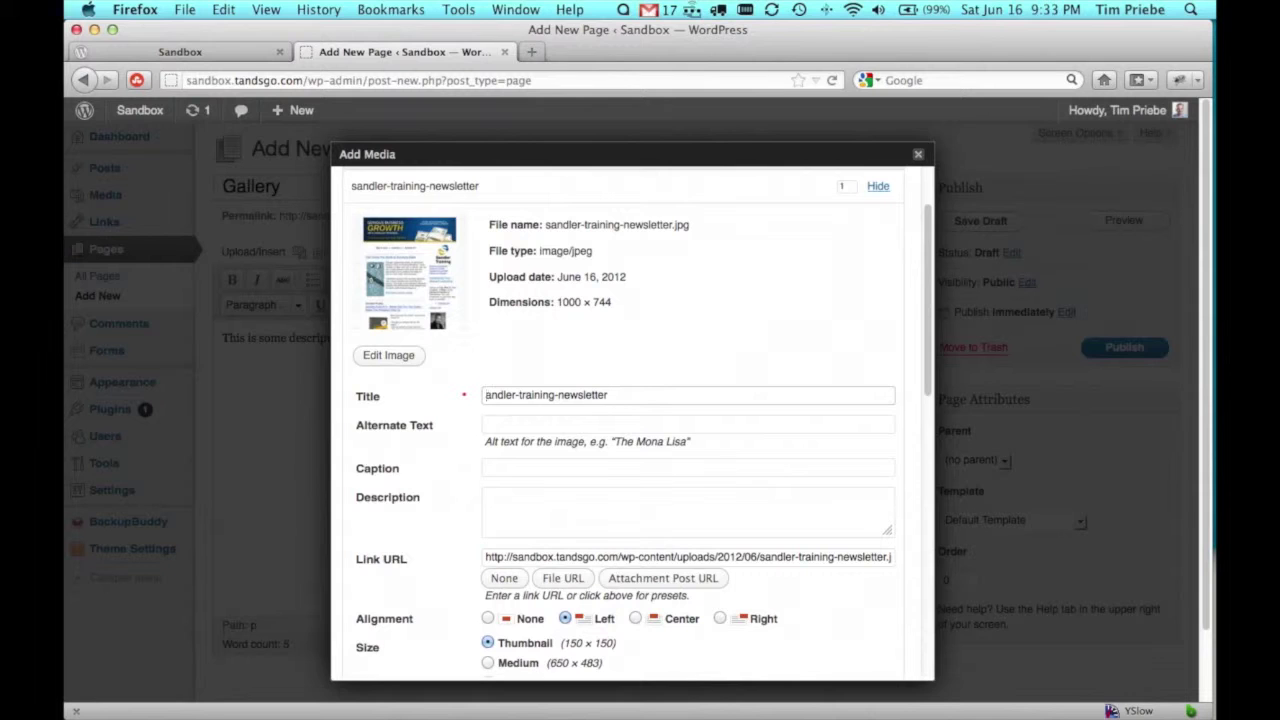
pyautogui.write('S')
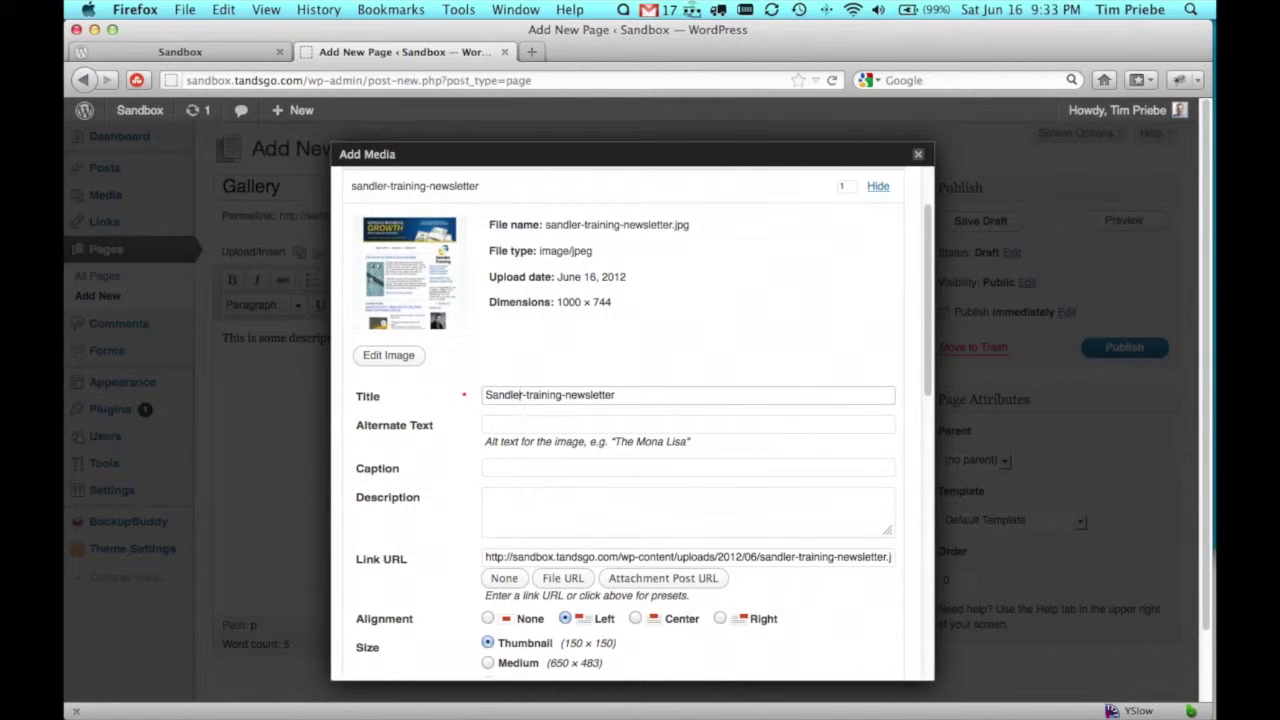
pyautogui.press('Delete')
pyautogui.press('Delete')
pyautogui.write('T')
pyautogui.click(565, 395)
pyautogui.press('Delete')
pyautogui.write('N')
pyautogui.click(613, 469)
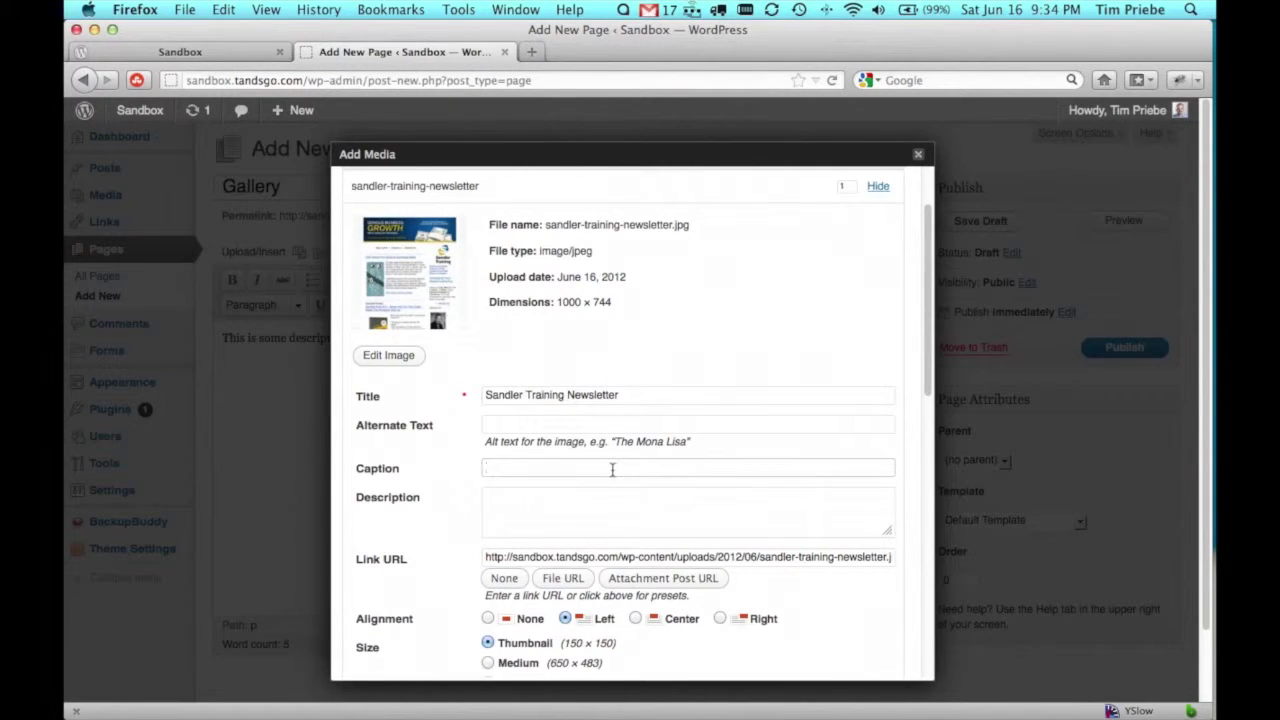
pyautogui.click(643, 516)
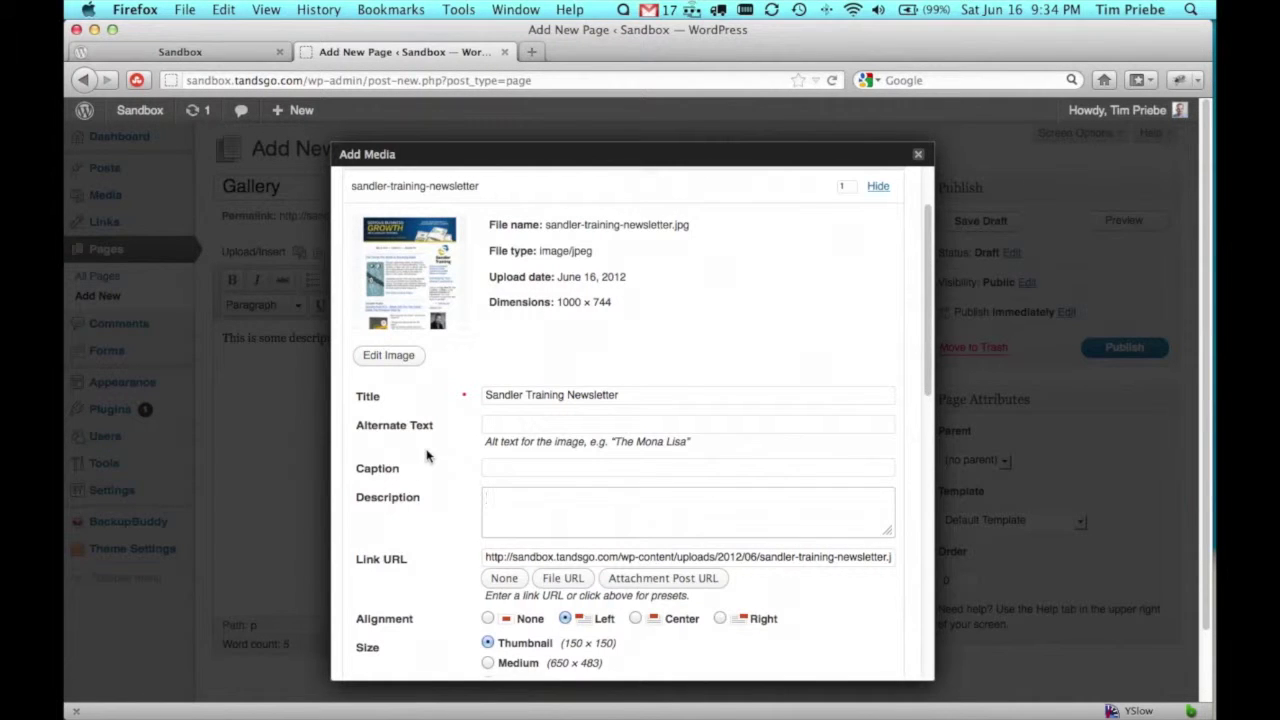
# Collapse the retitled newsletter image's details and save all gallery changes.
pyautogui.scroll(-1, 428, 452)
pyautogui.scroll(3, 428, 452)
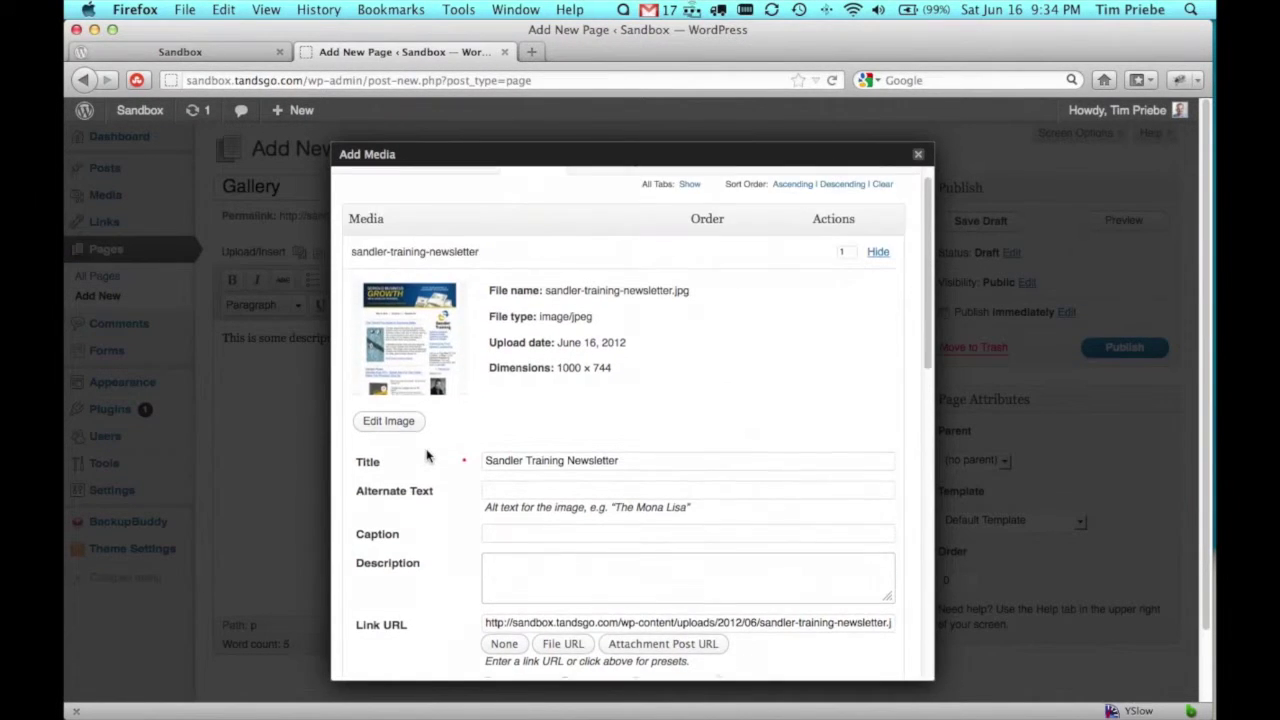
pyautogui.click(877, 253)
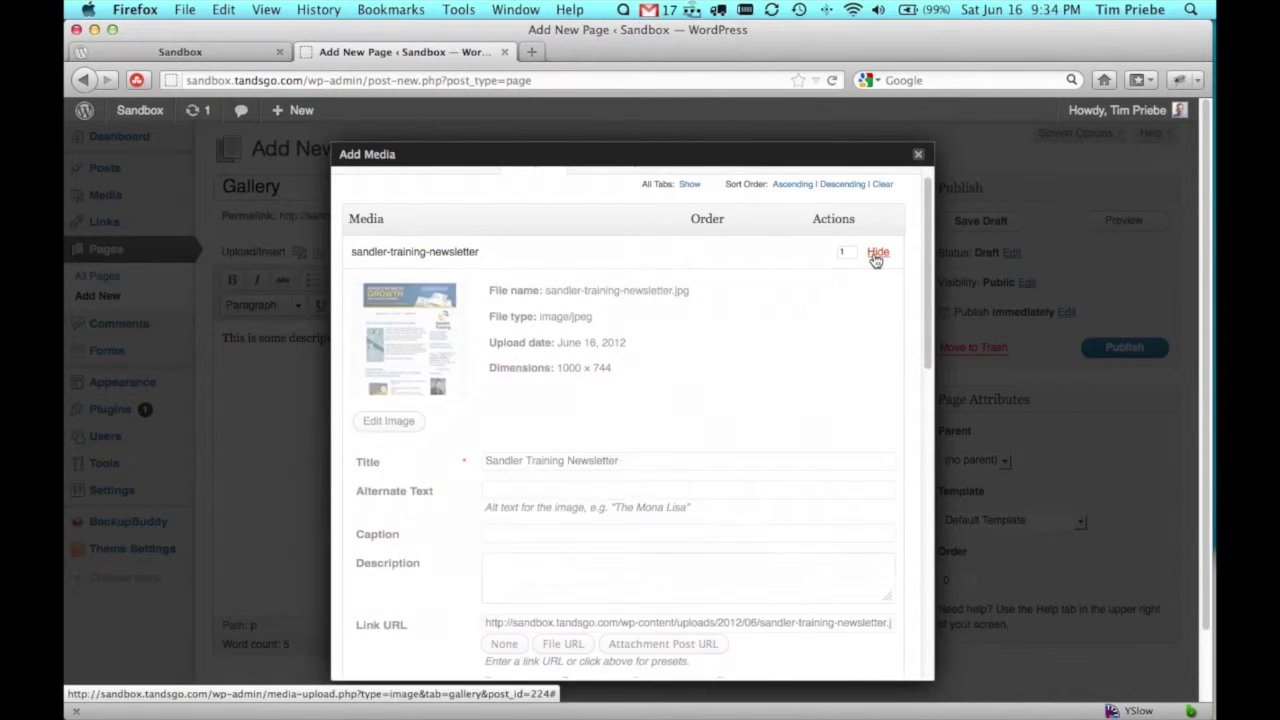
pyautogui.scroll(-3, 705, 403)
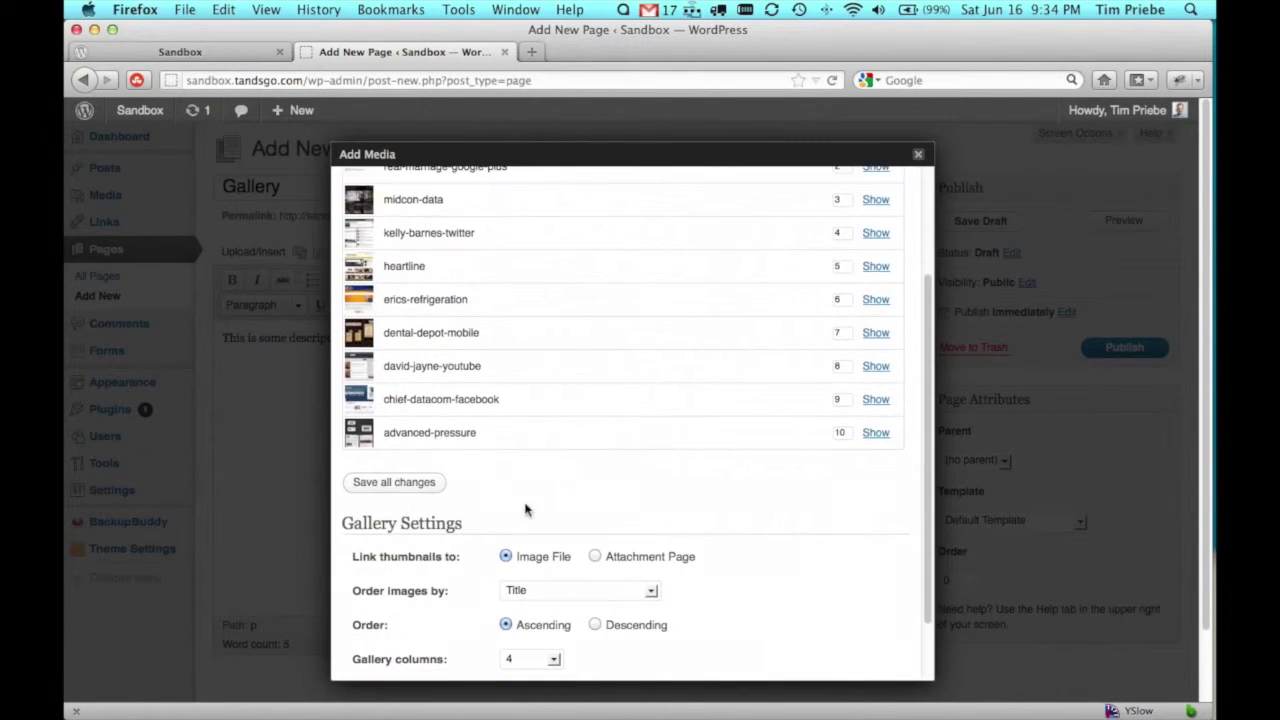
pyautogui.click(415, 484)
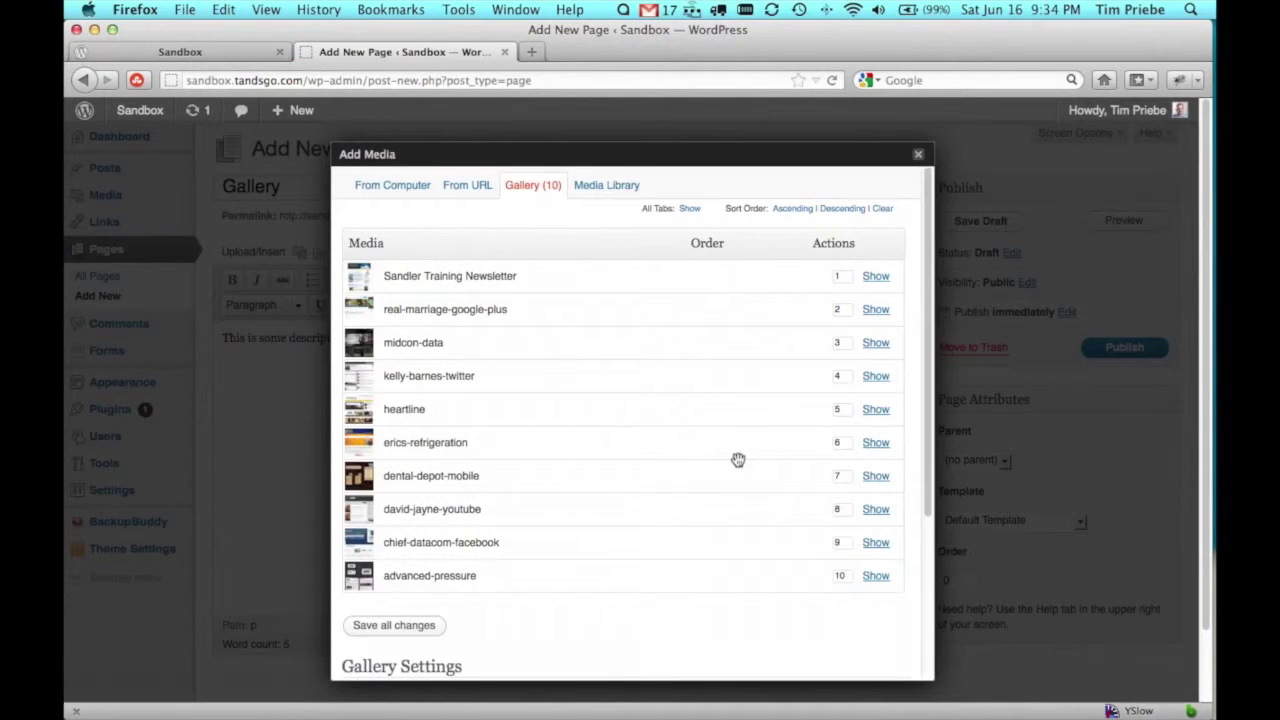
# Insert a four-column gallery into the page with thumbnails linked to Attachment Page and images ordered by Menu order.
pyautogui.scroll(-5, 738, 459)
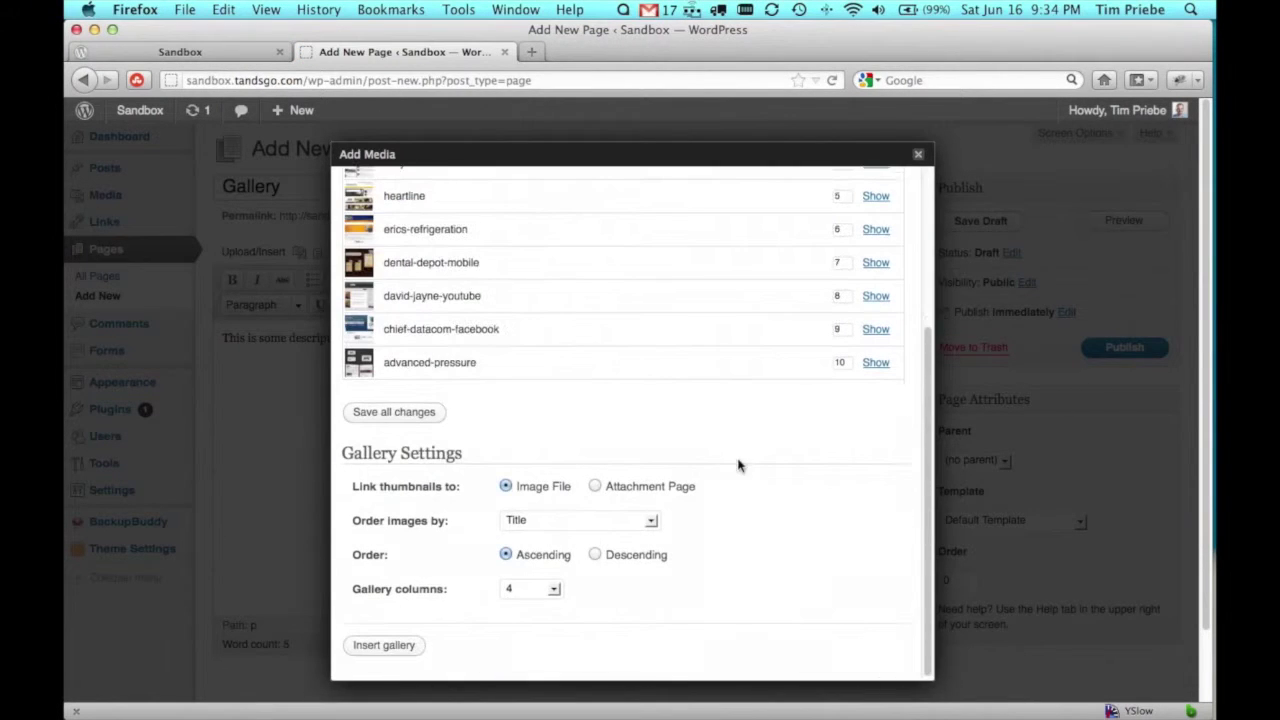
pyautogui.click(627, 491)
pyautogui.click(630, 528)
pyautogui.click(610, 532)
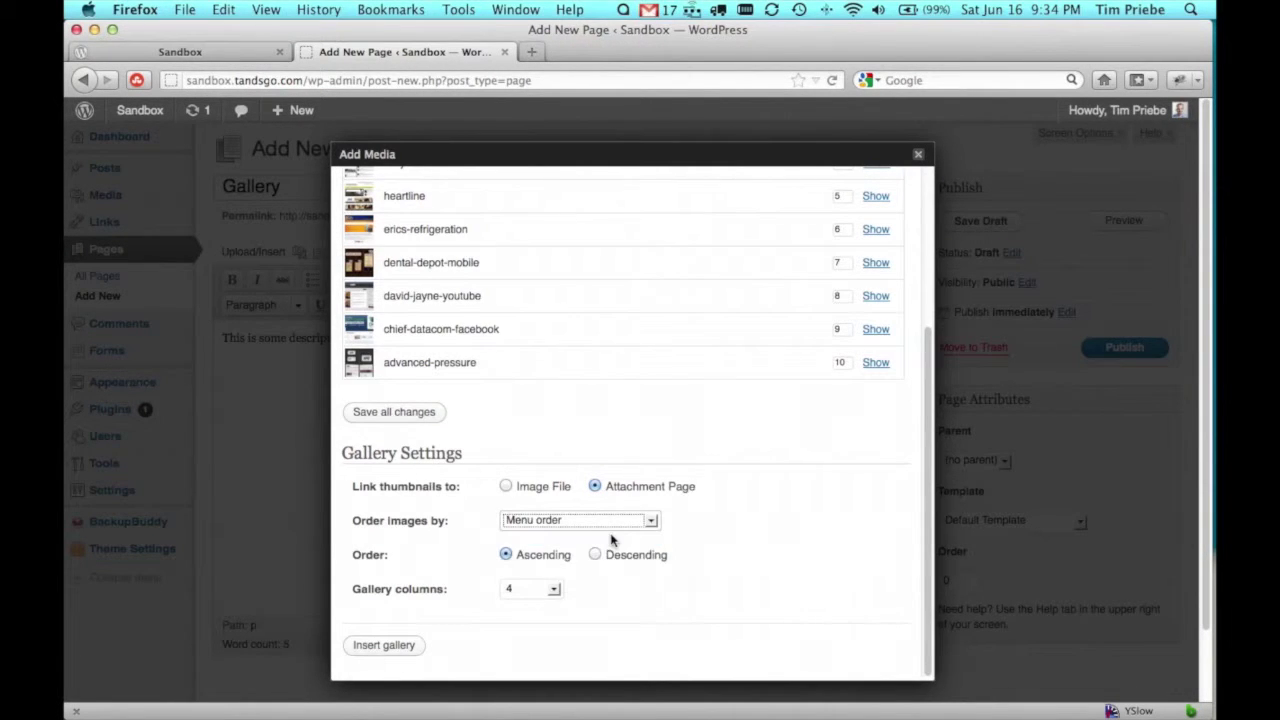
pyautogui.click(549, 590)
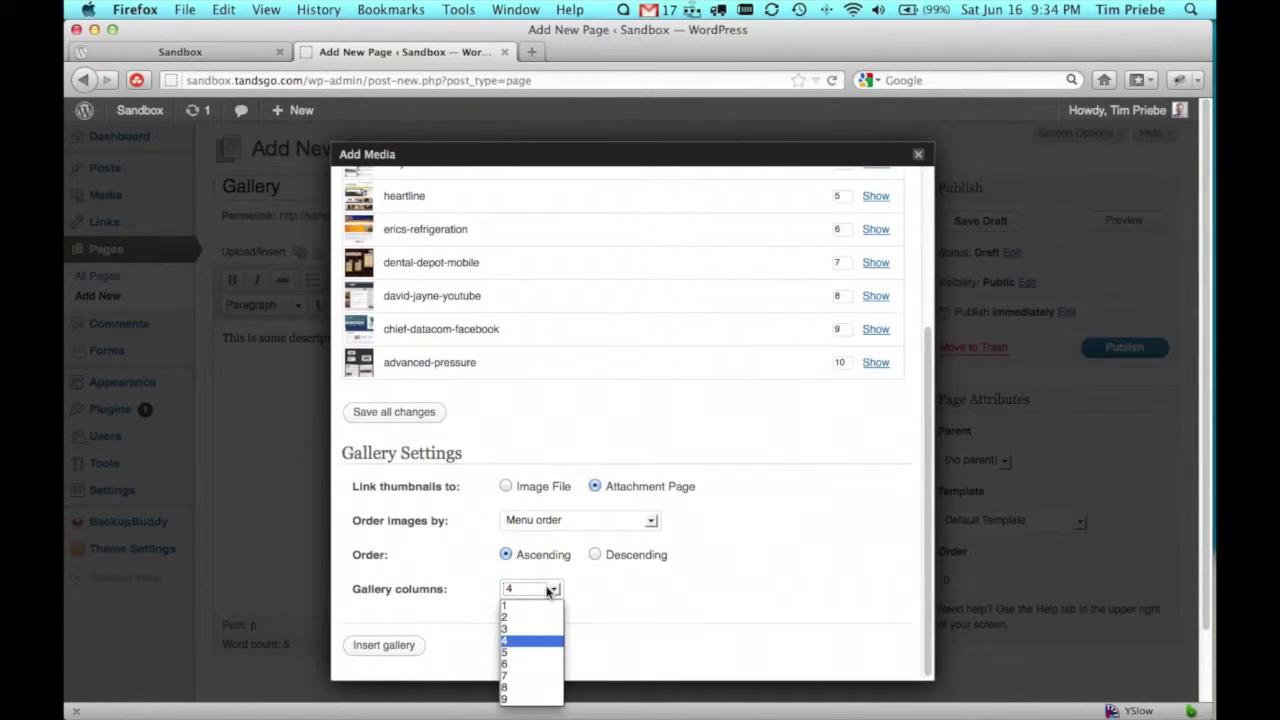
pyautogui.click(548, 591)
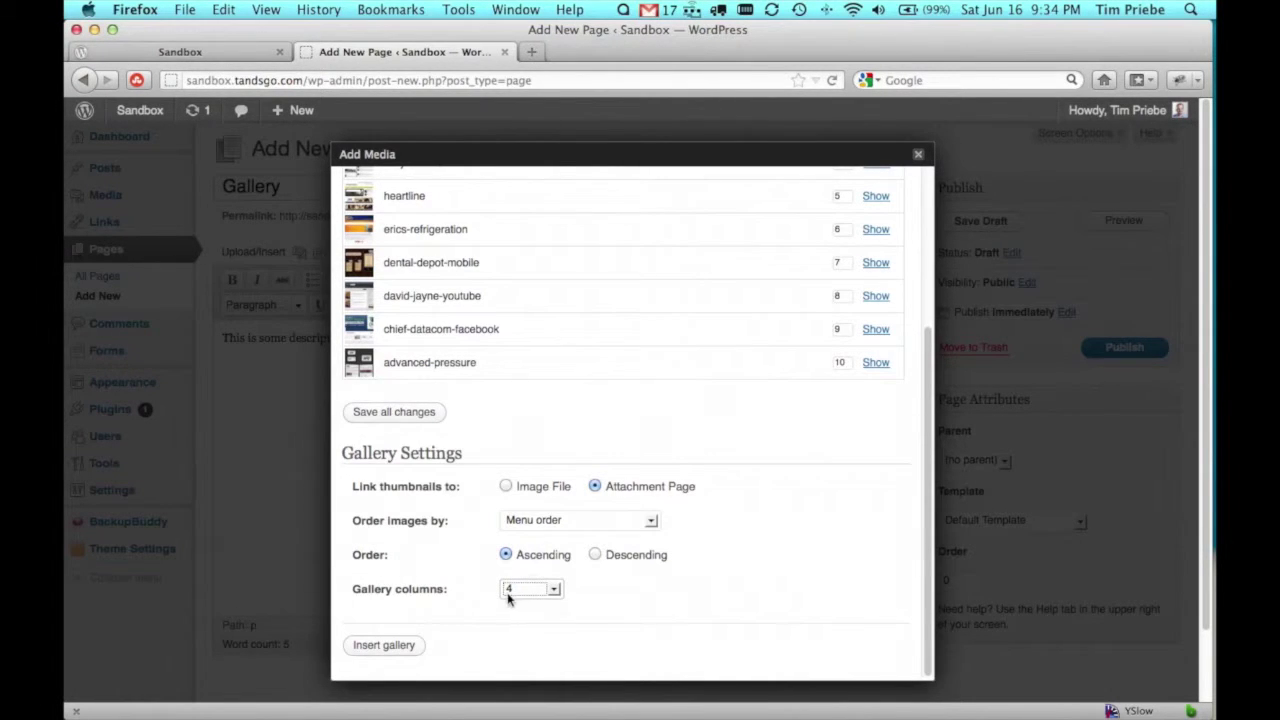
pyautogui.click(383, 645)
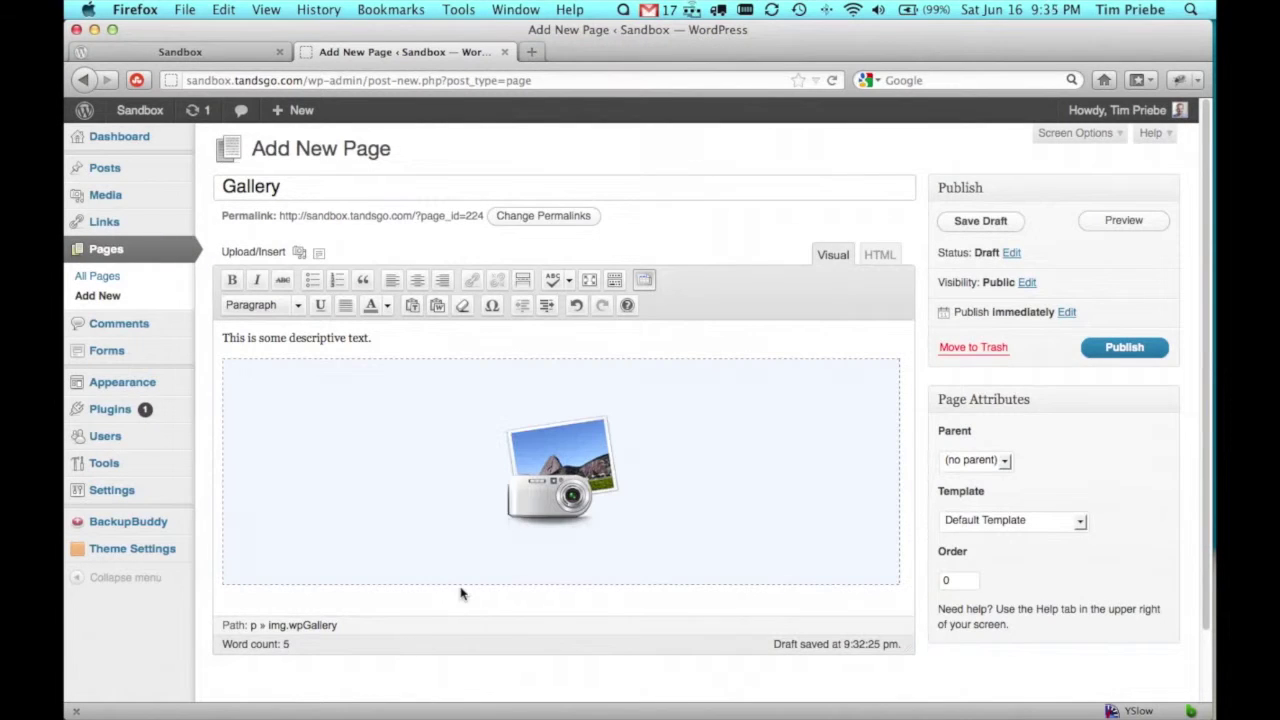
# Preview the Gallery page and view the attachment page of its first image, Sandler Training Newsletter.
pyautogui.click(1123, 222)
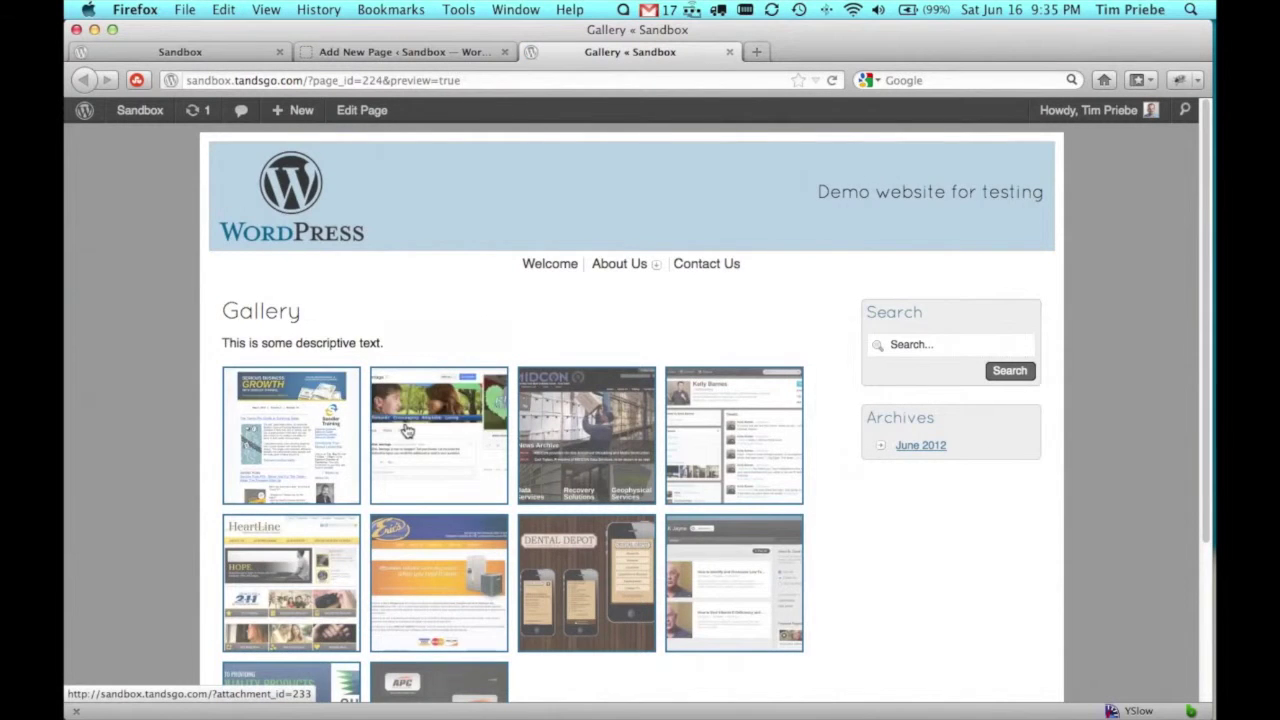
pyautogui.scroll(-3, 407, 430)
pyautogui.click(283, 288)
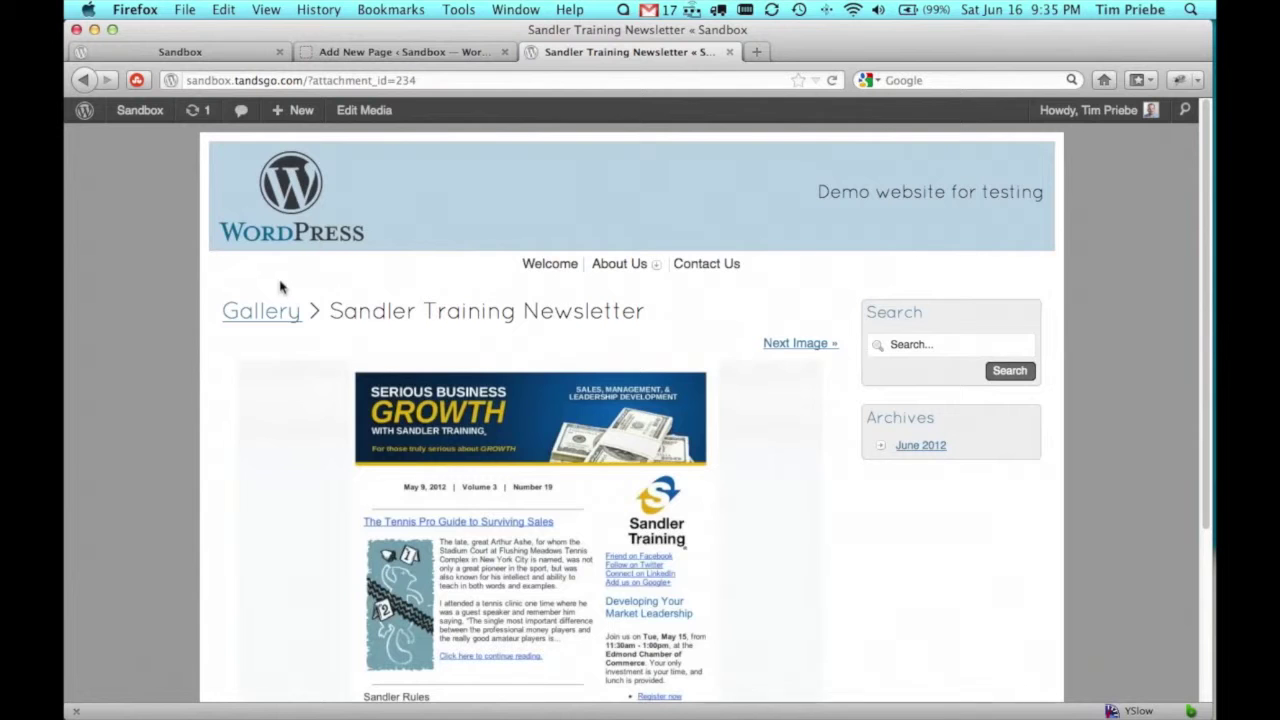
pyautogui.scroll(-2, 614, 383)
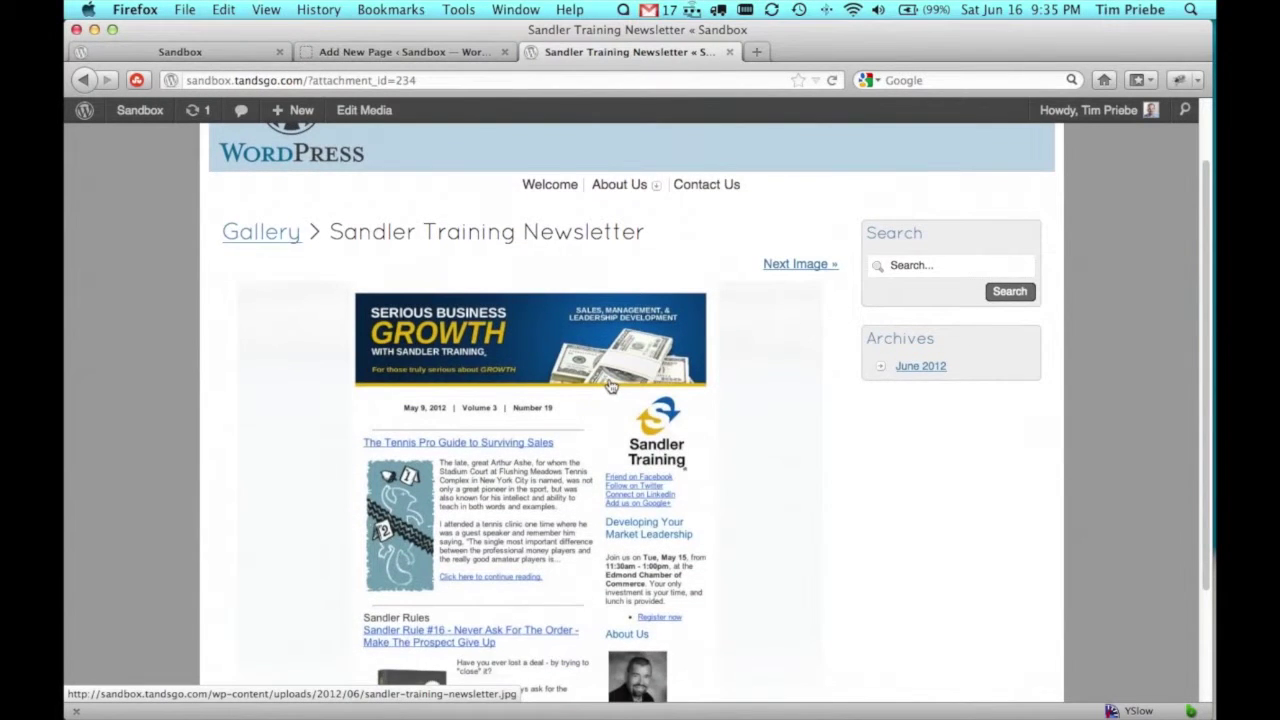
# Browse forward from the Sandler Training Newsletter attachment page to the midcon-data attachment page and examine its title and layout.
pyautogui.scroll(-3, 610, 387)
pyautogui.scroll(5, 700, 420)
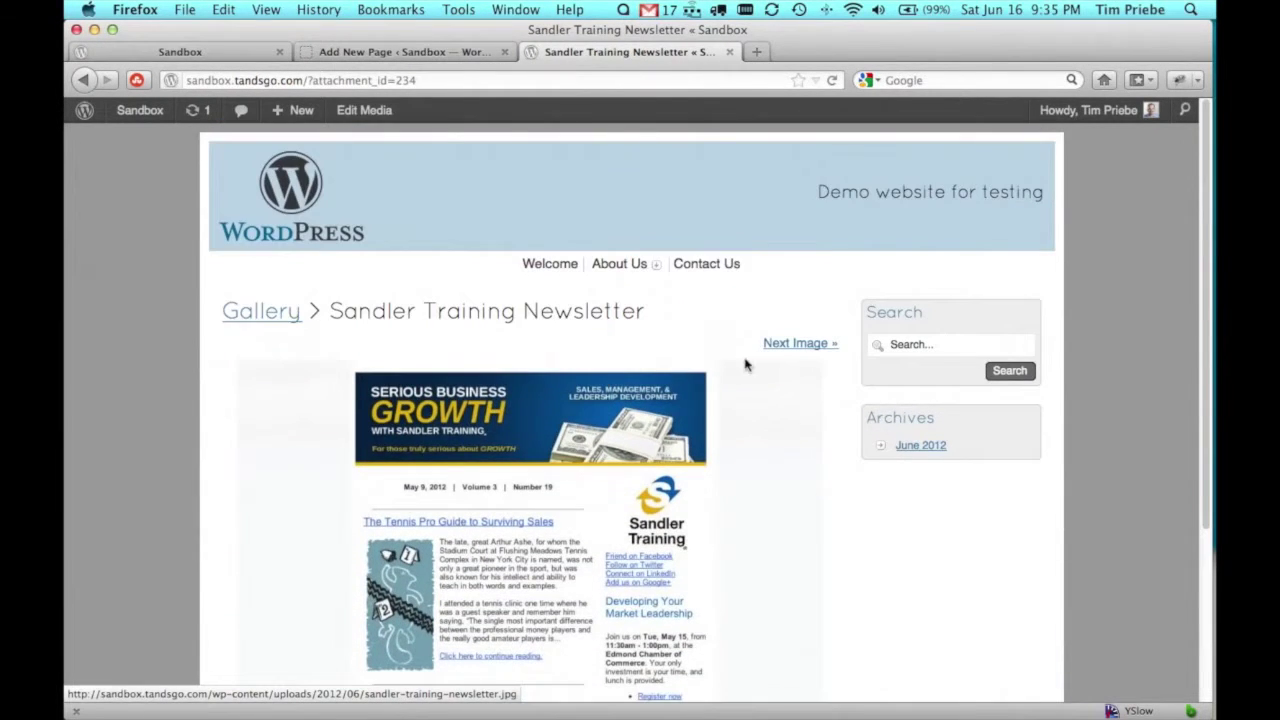
pyautogui.click(800, 346)
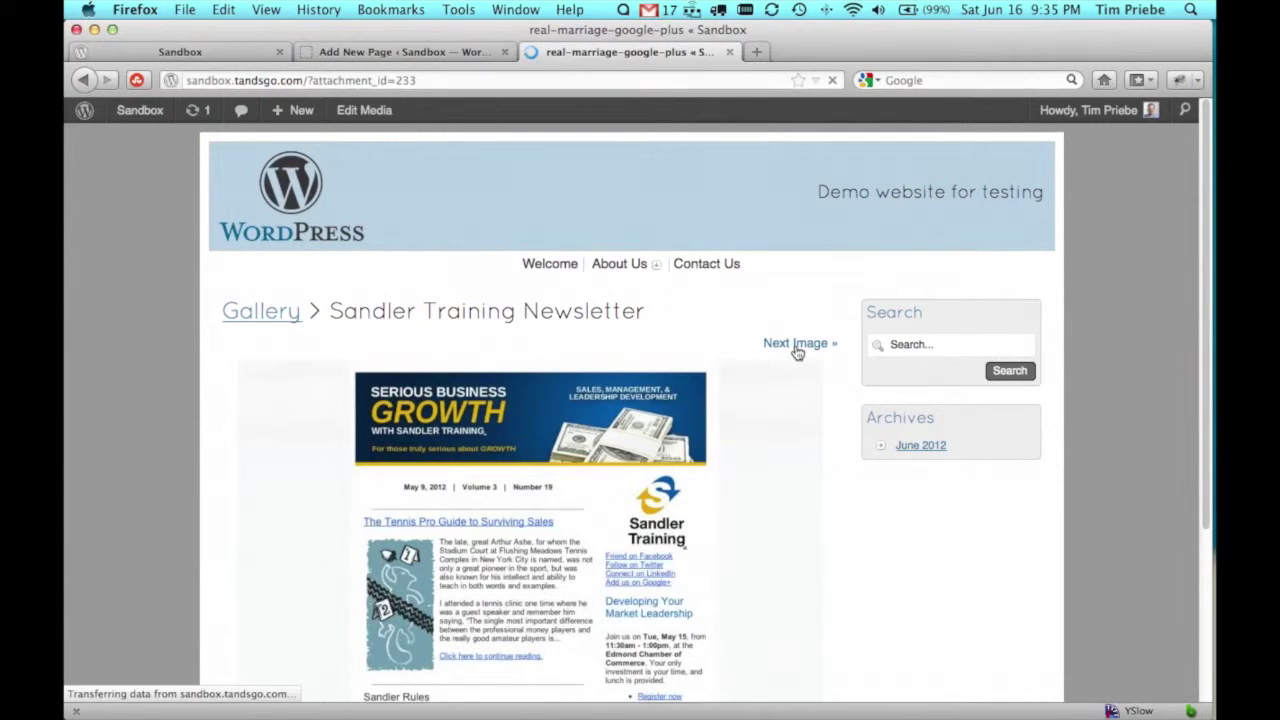
pyautogui.click(797, 350)
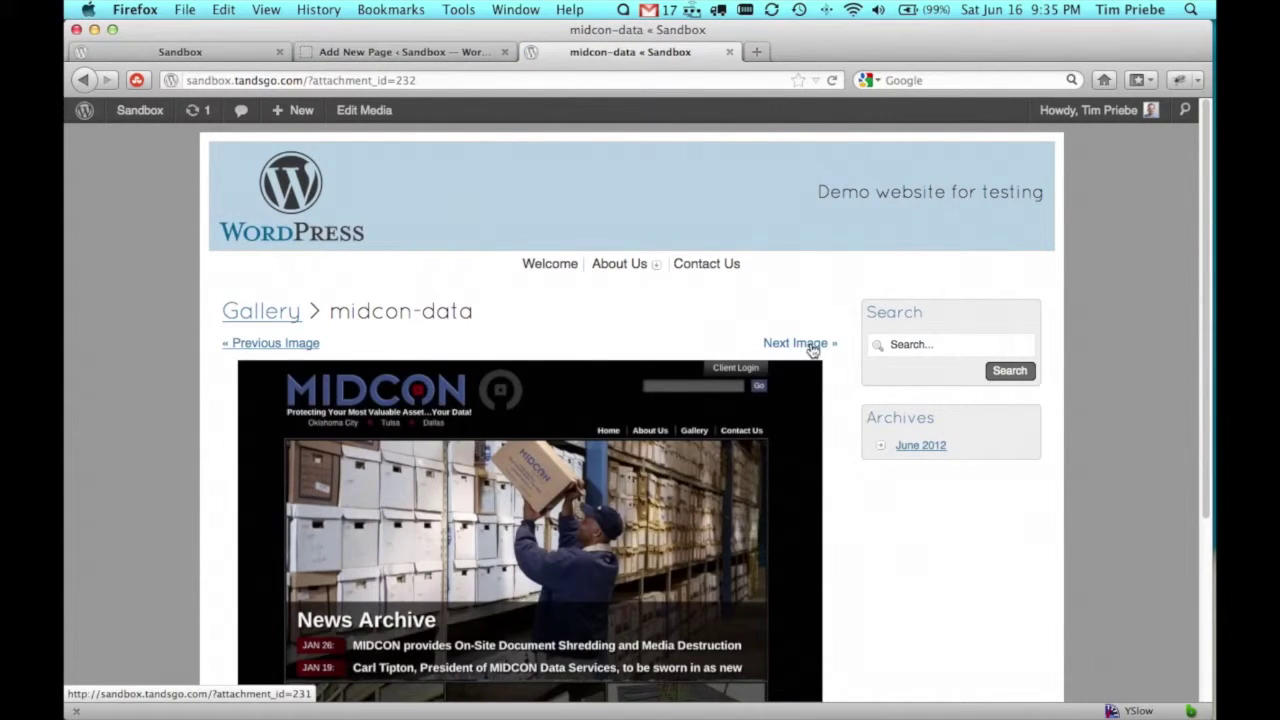
pyautogui.moveTo(330, 311); pyautogui.dragTo(474, 312)
pyautogui.scroll(-3, 445, 316)
pyautogui.scroll(3, 445, 316)
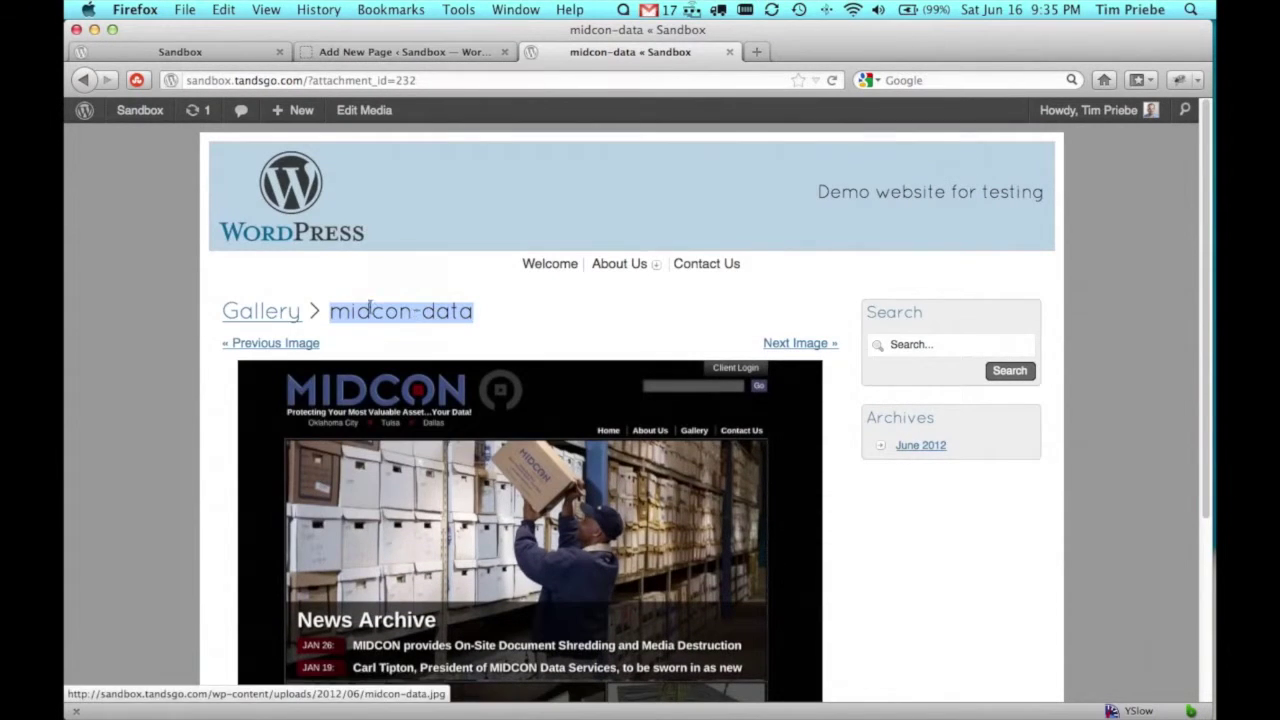
# Return to the Gallery page and view the Sandler Training Newsletter attachment page down to the end of the image.
pyautogui.click(272, 315)
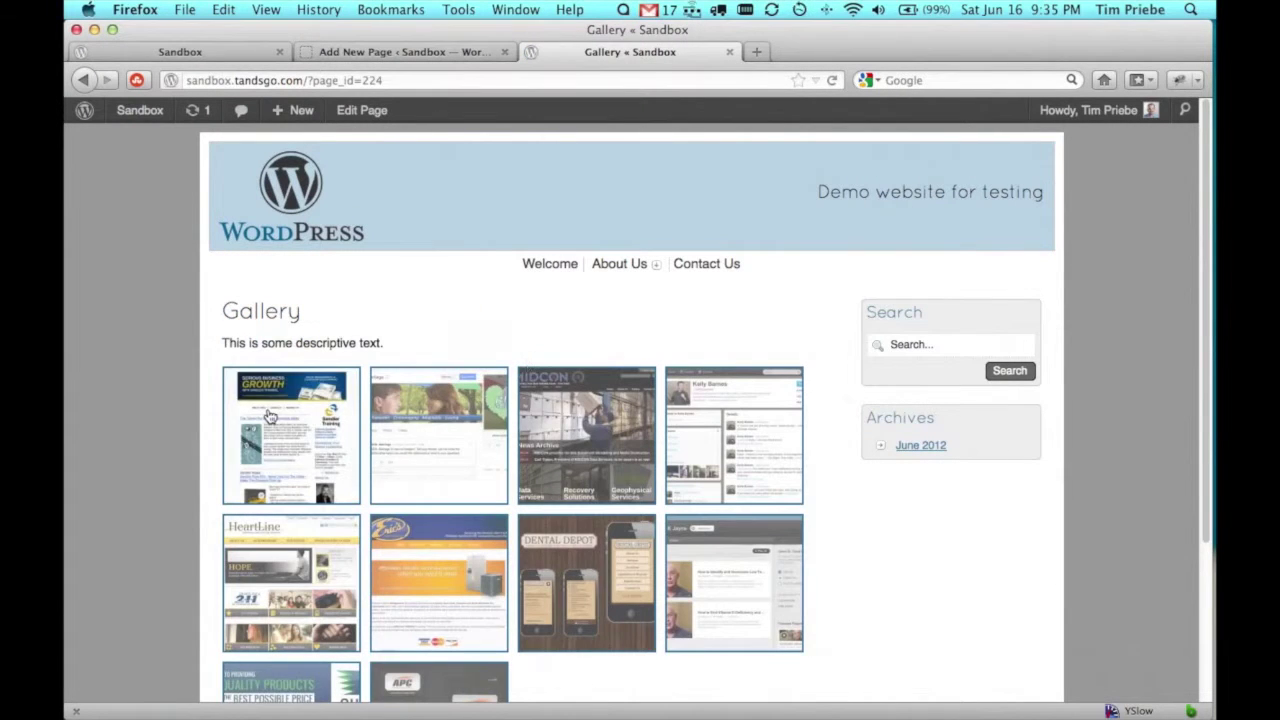
pyautogui.click(270, 410)
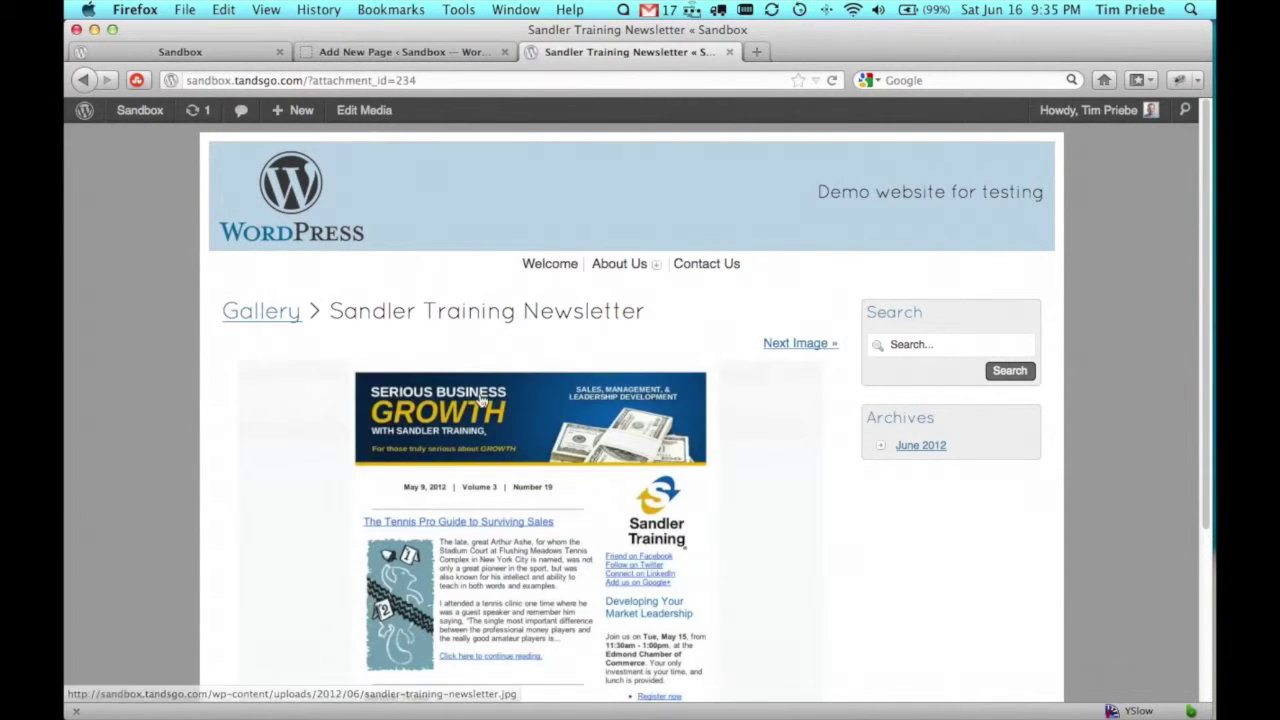
pyautogui.scroll(-2, 456, 400)
pyautogui.scroll(-1, 456, 405)
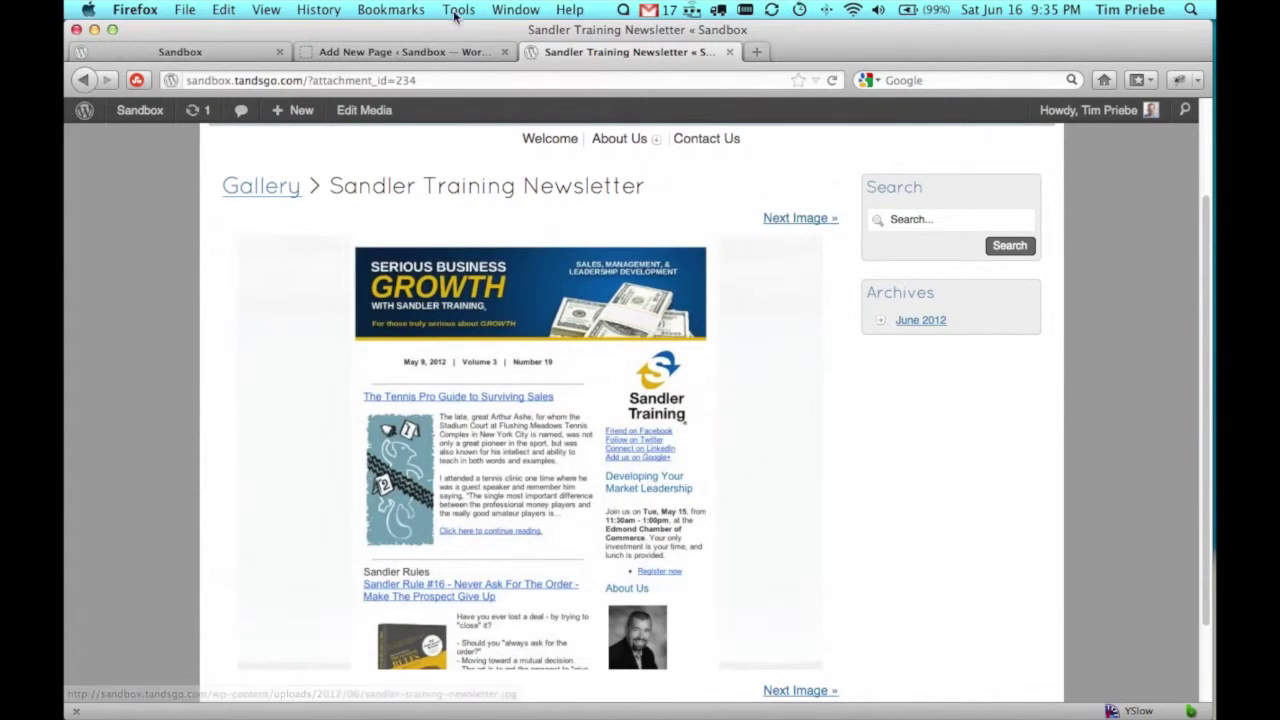
# Give the Sandler Training Newsletter gallery image the description "This is an email newsletter that we designed for Sandler Training of Oklahoma City." and save all changes.
pyautogui.click(400, 52)
pyautogui.click(430, 440)
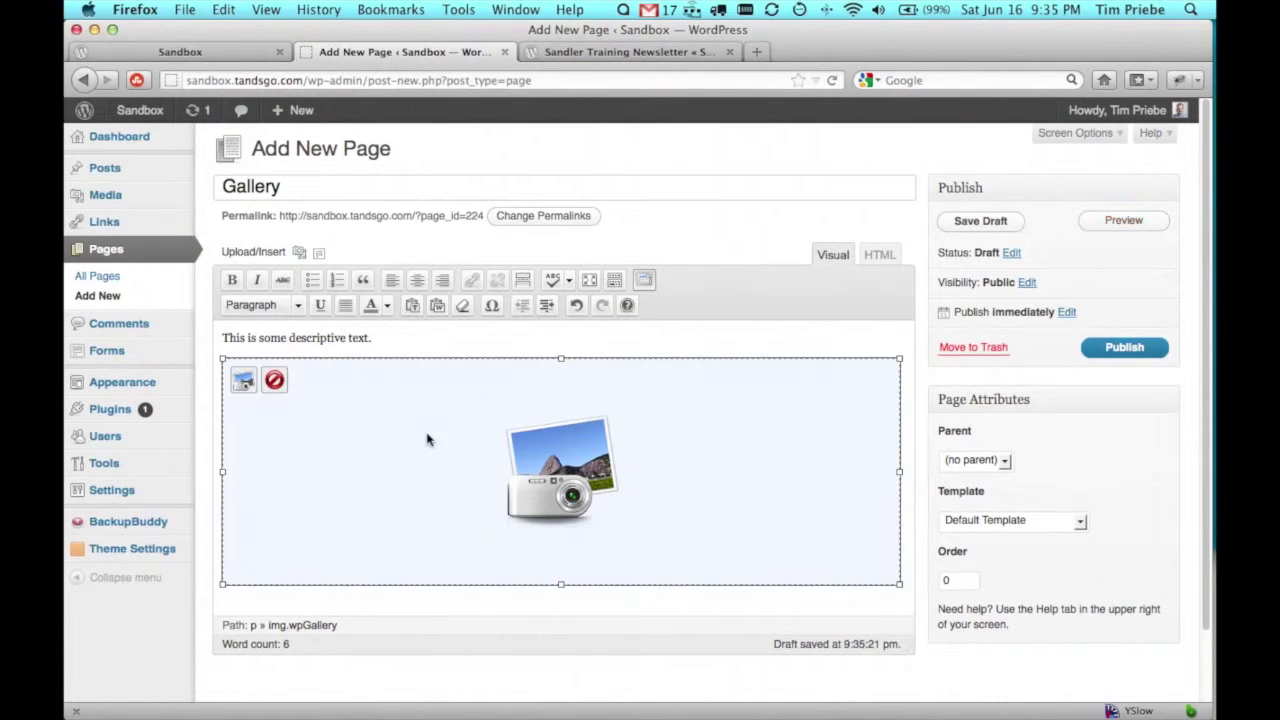
pyautogui.click(243, 380)
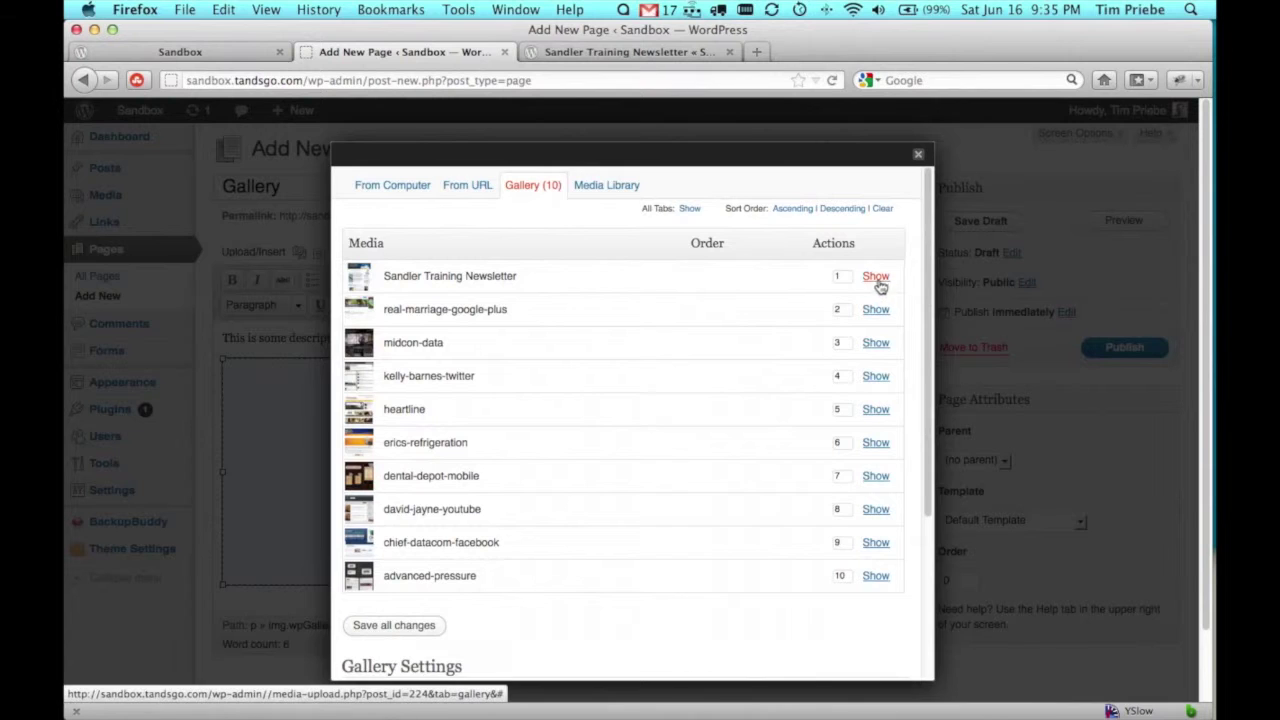
pyautogui.click(875, 276)
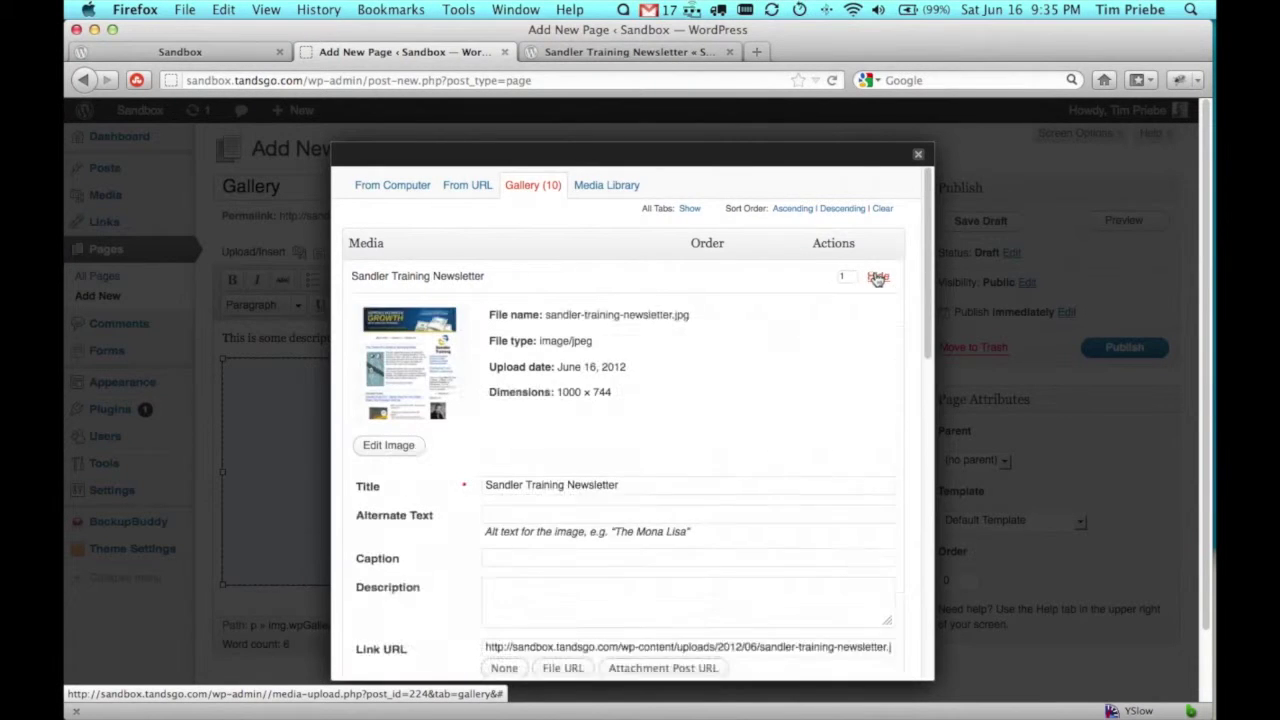
pyautogui.click(661, 510)
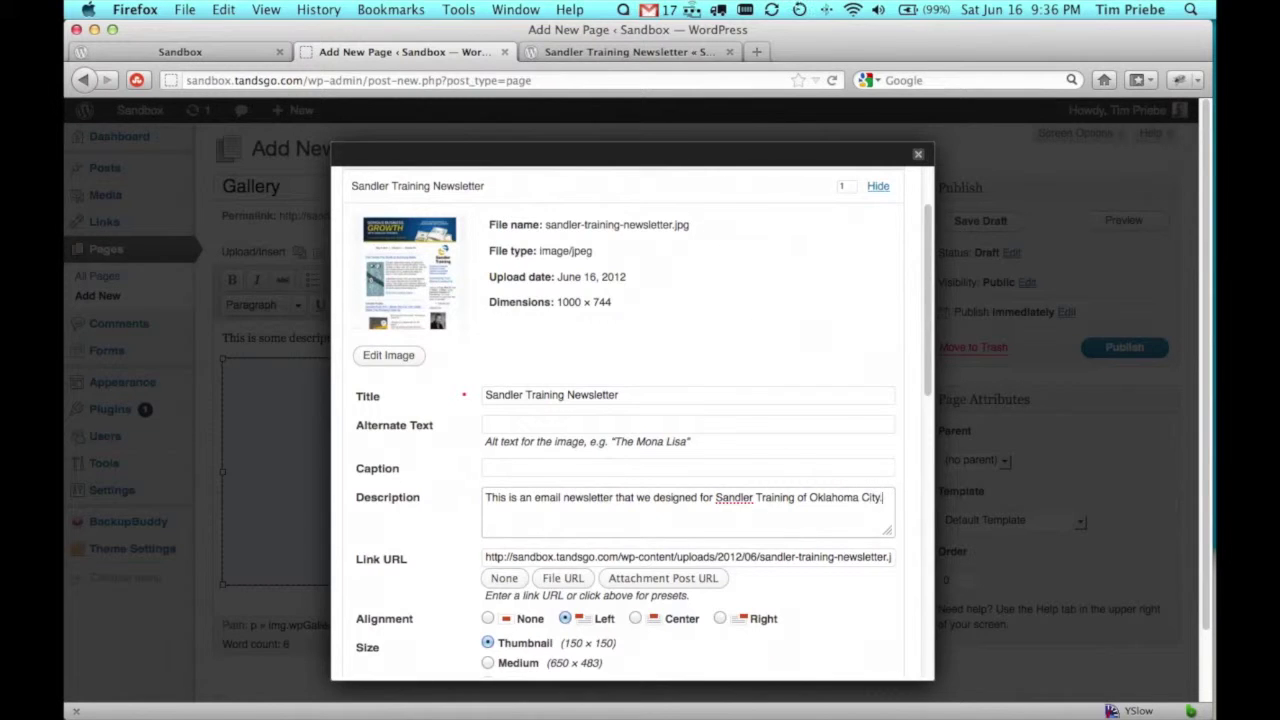
pyautogui.scroll(-10, 666, 511)
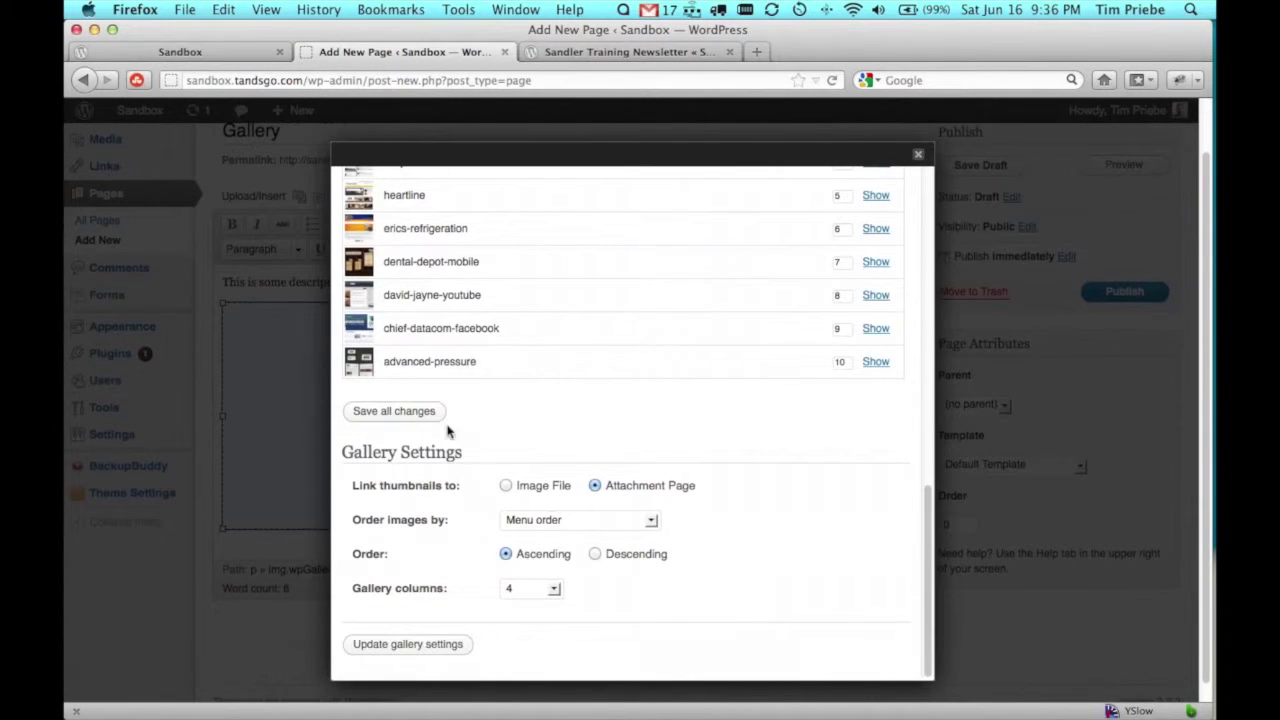
pyautogui.click(425, 415)
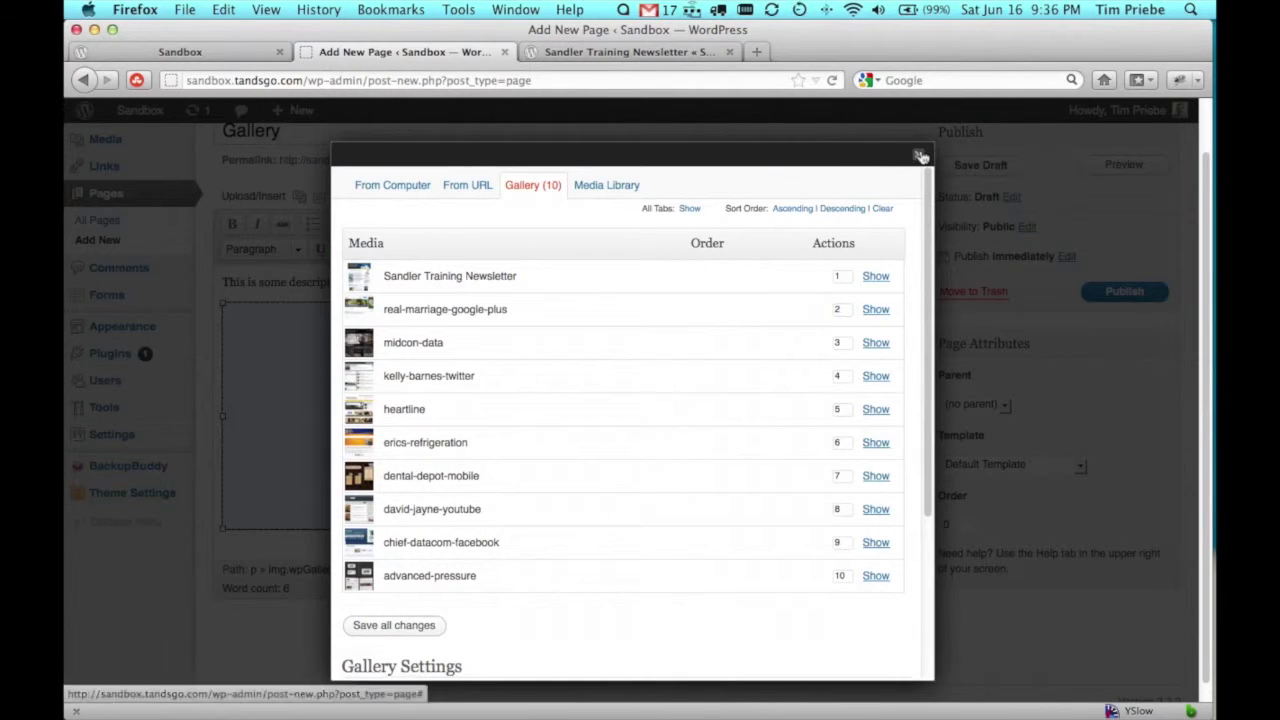
# Reload the Sandler Training Newsletter attachment page and examine the description text beneath the image.
pyautogui.click(690, 55)
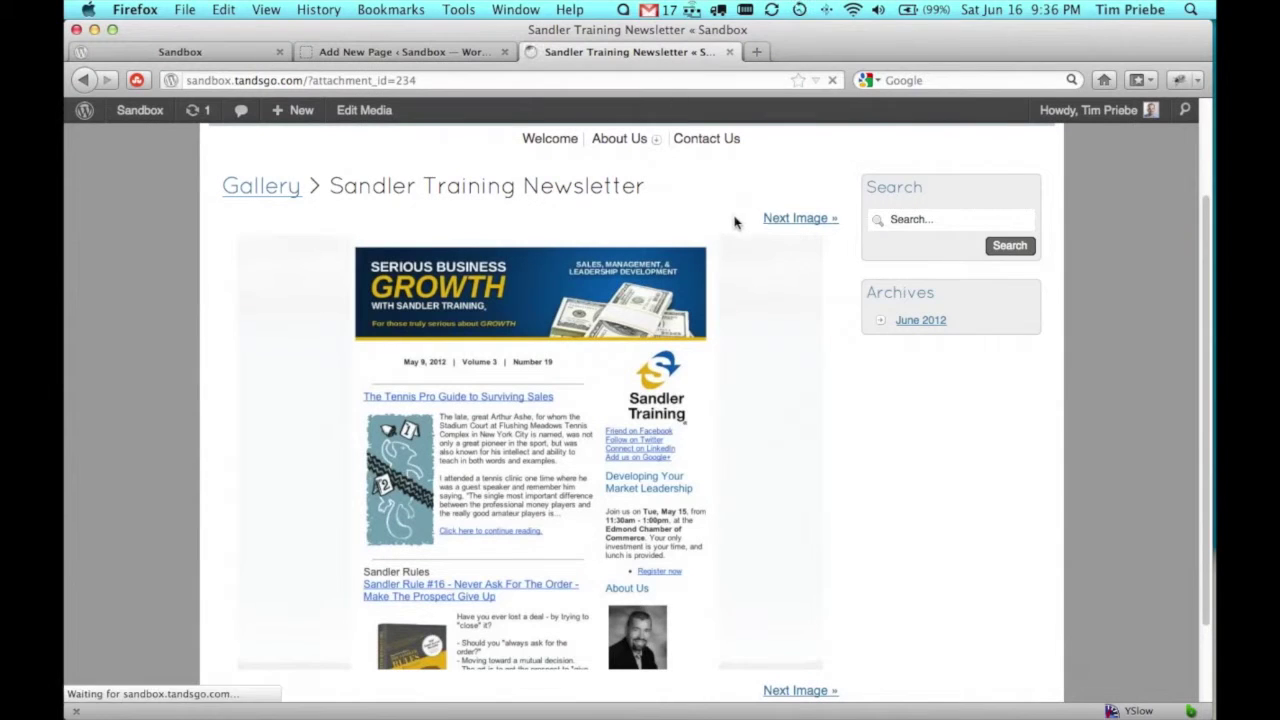
pyautogui.scroll(-1, 730, 263)
pyautogui.scroll(-5, 730, 263)
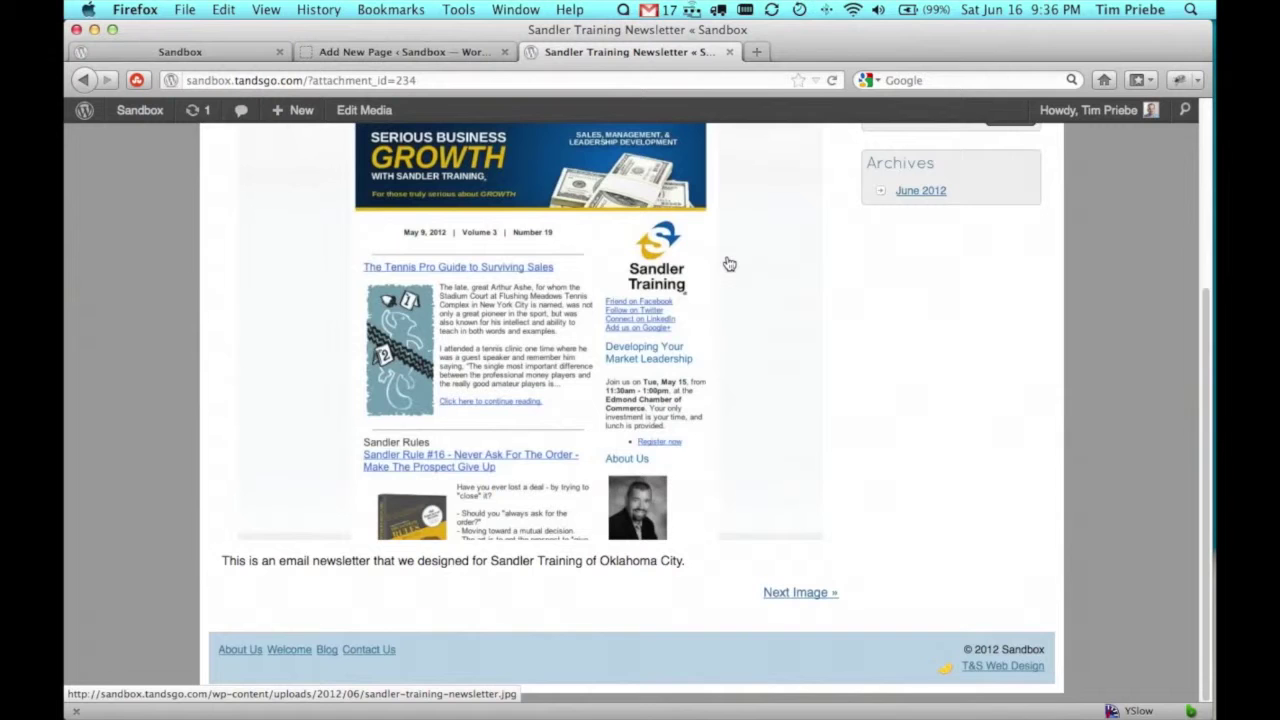
pyautogui.tripleClick(352, 566)
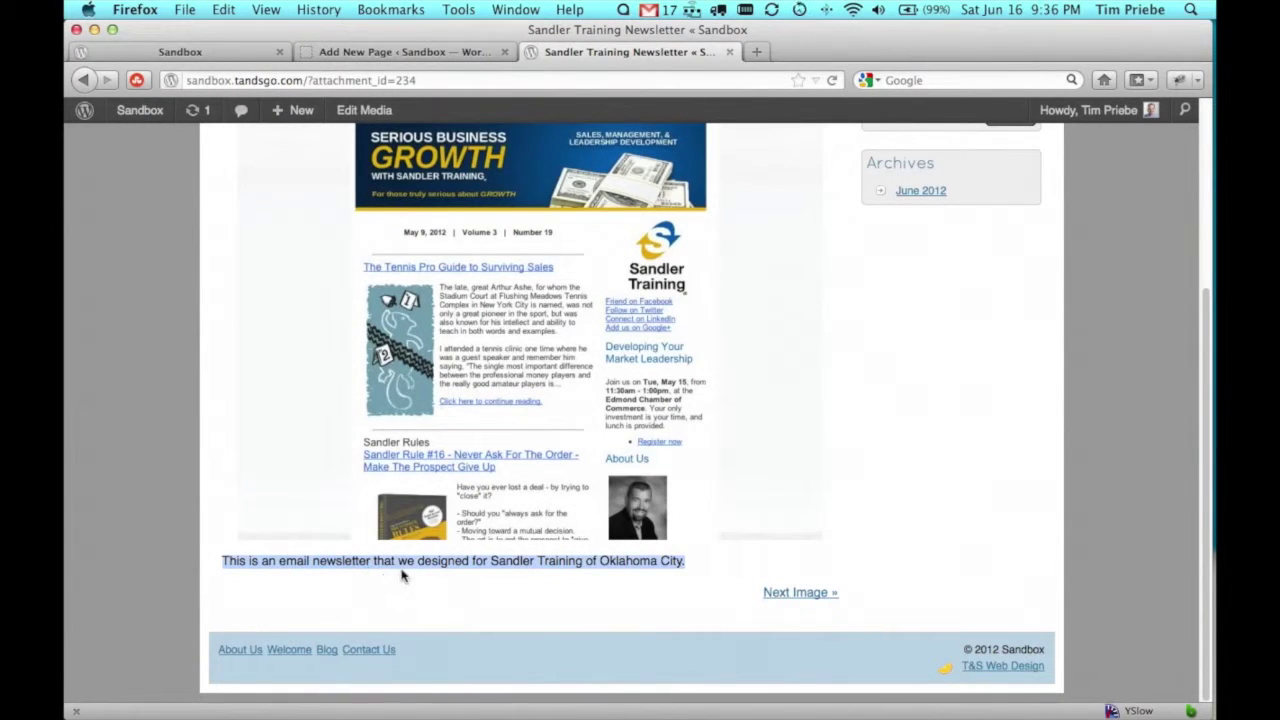
pyautogui.click(402, 564)
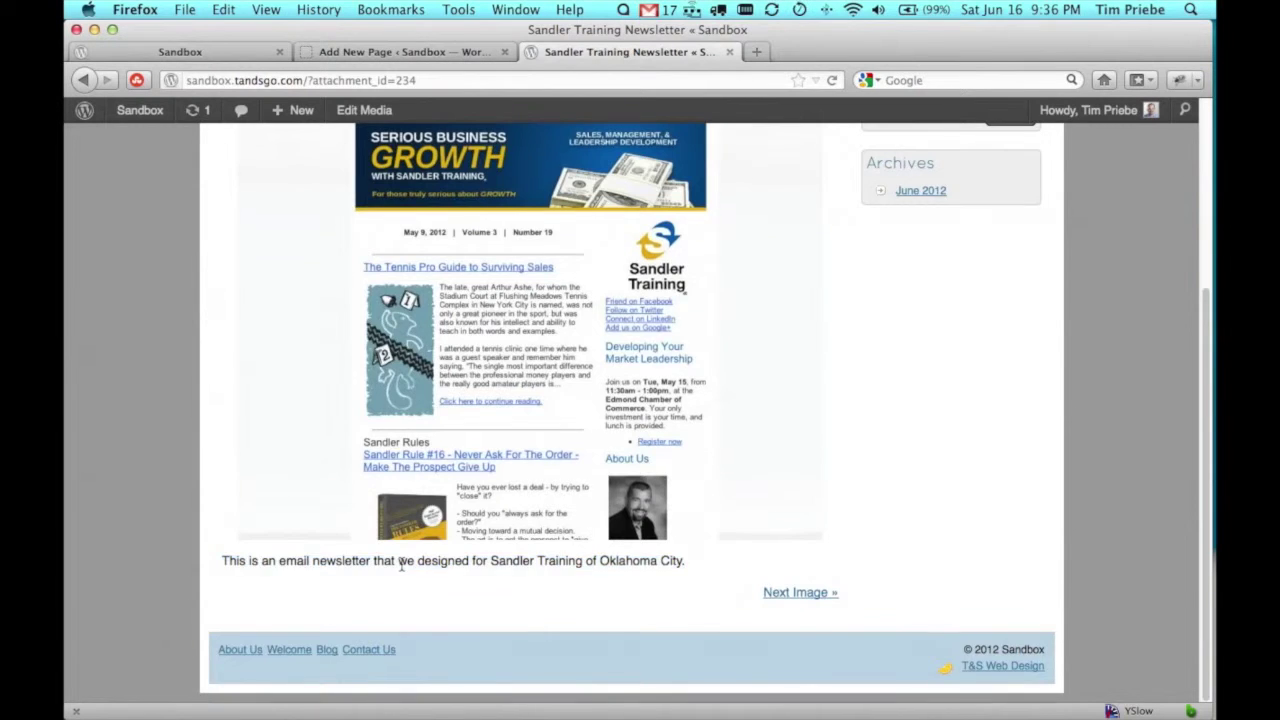
pyautogui.scroll(10, 323, 483)
pyautogui.scroll(-3, 296, 483)
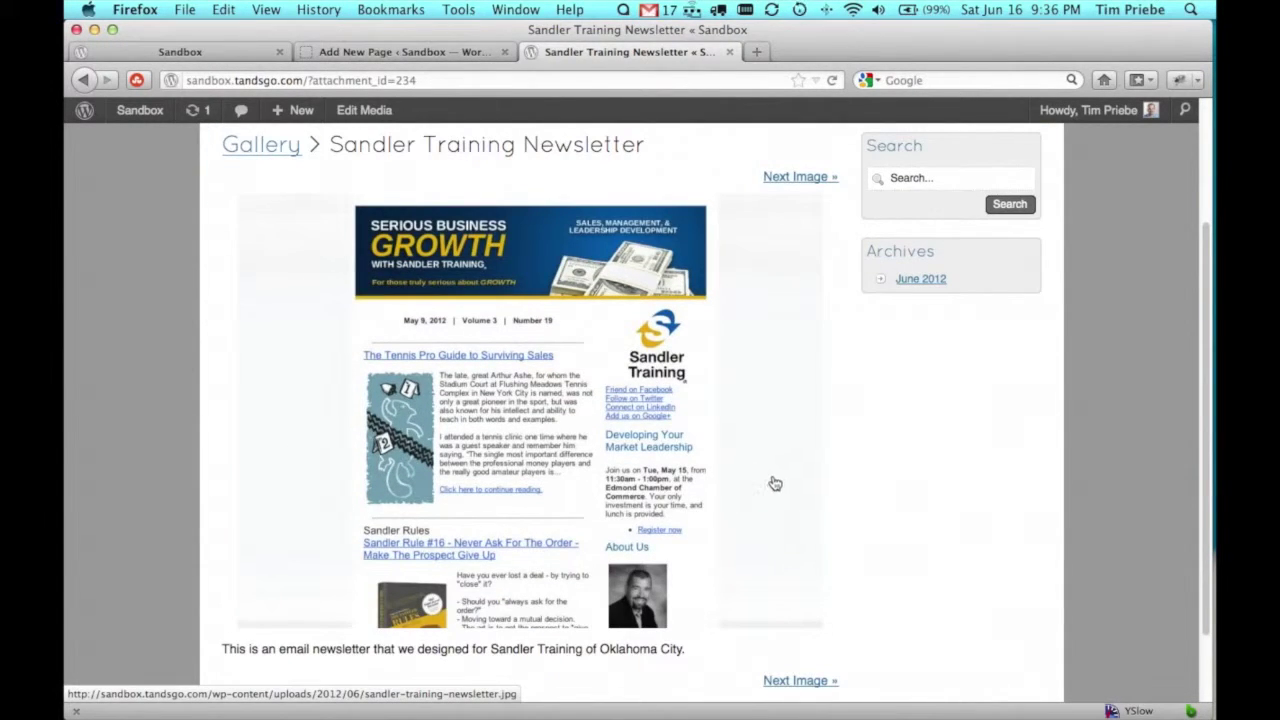
# Set the page gallery's thumbnails to link to Image File and update the gallery settings.
pyautogui.click(415, 52)
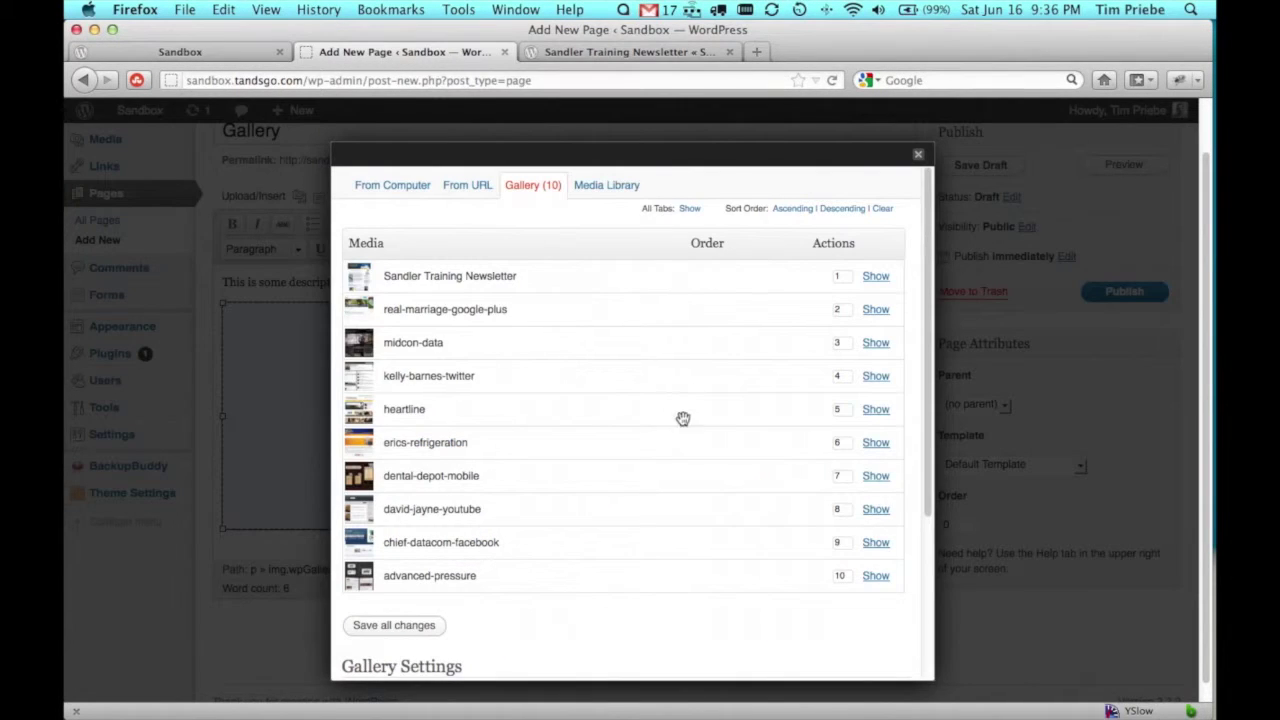
pyautogui.scroll(-5, 680, 420)
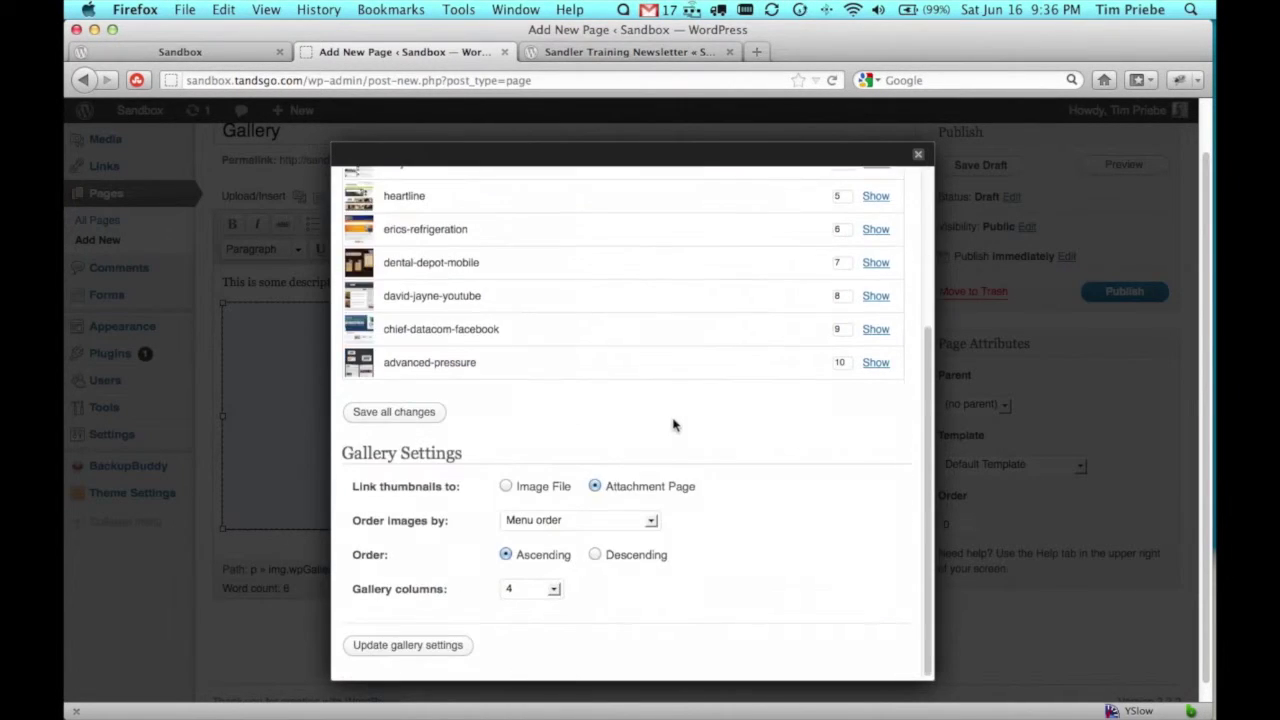
pyautogui.click(506, 487)
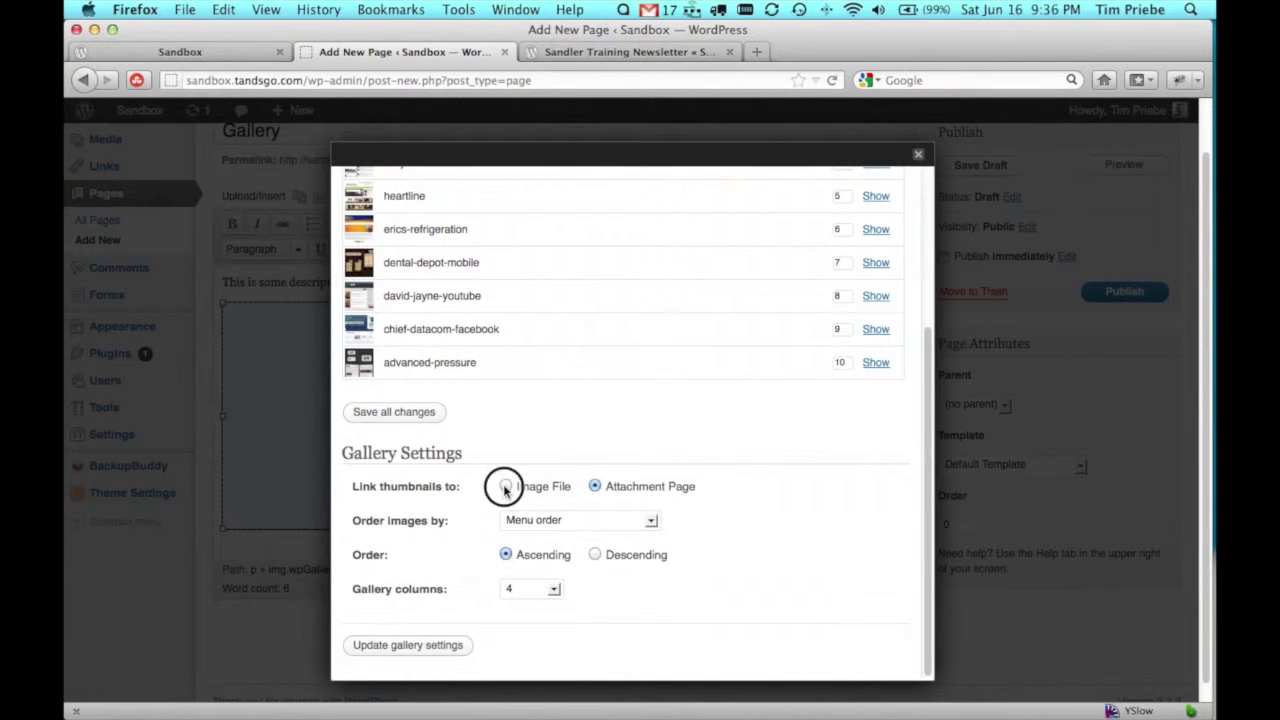
pyautogui.click(418, 646)
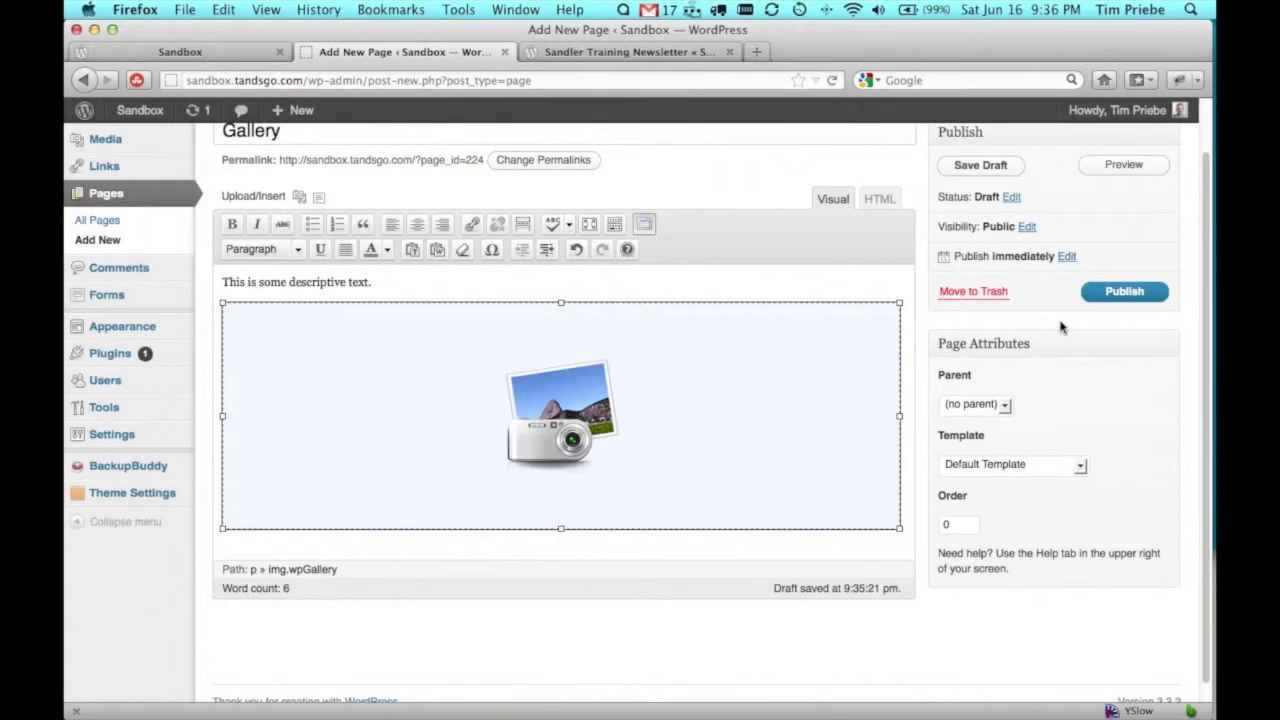
# Preview the Gallery page and open the image files behind the Sandler newsletter and real-marriage-google-plus thumbnails, returning to the gallery after each.
pyautogui.click(1124, 164)
pyautogui.click(684, 51)
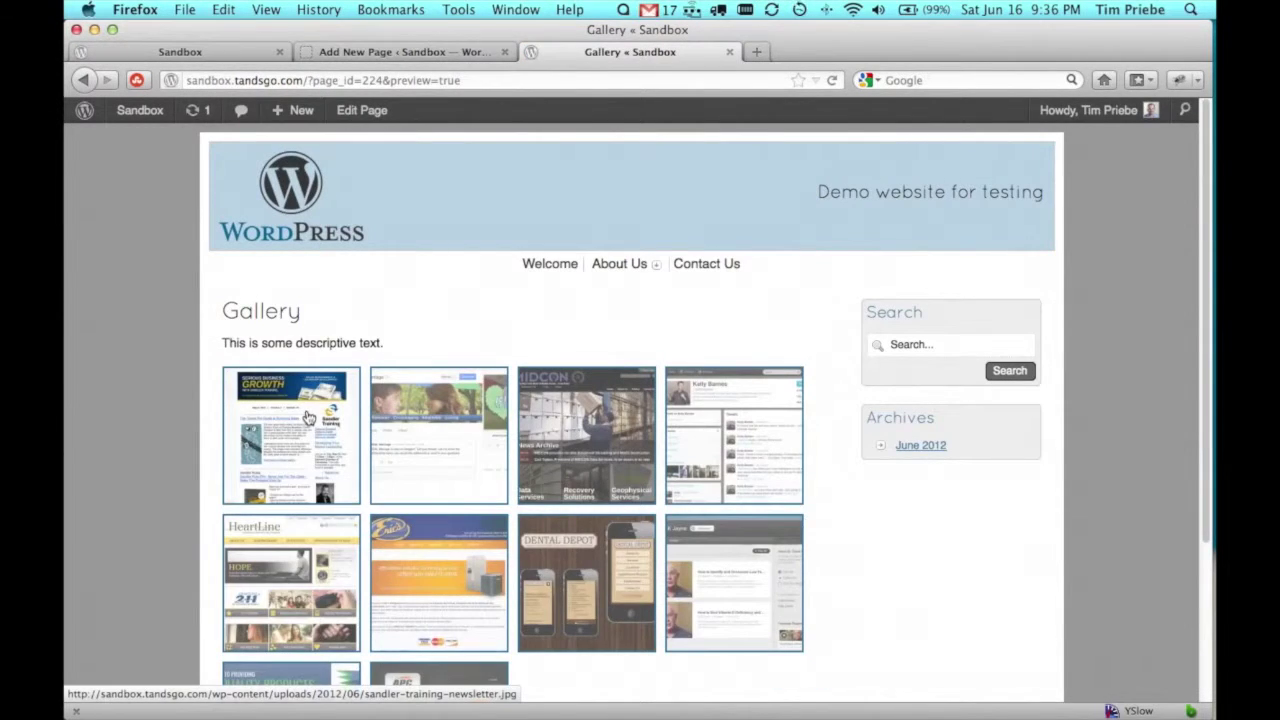
pyautogui.click(308, 416)
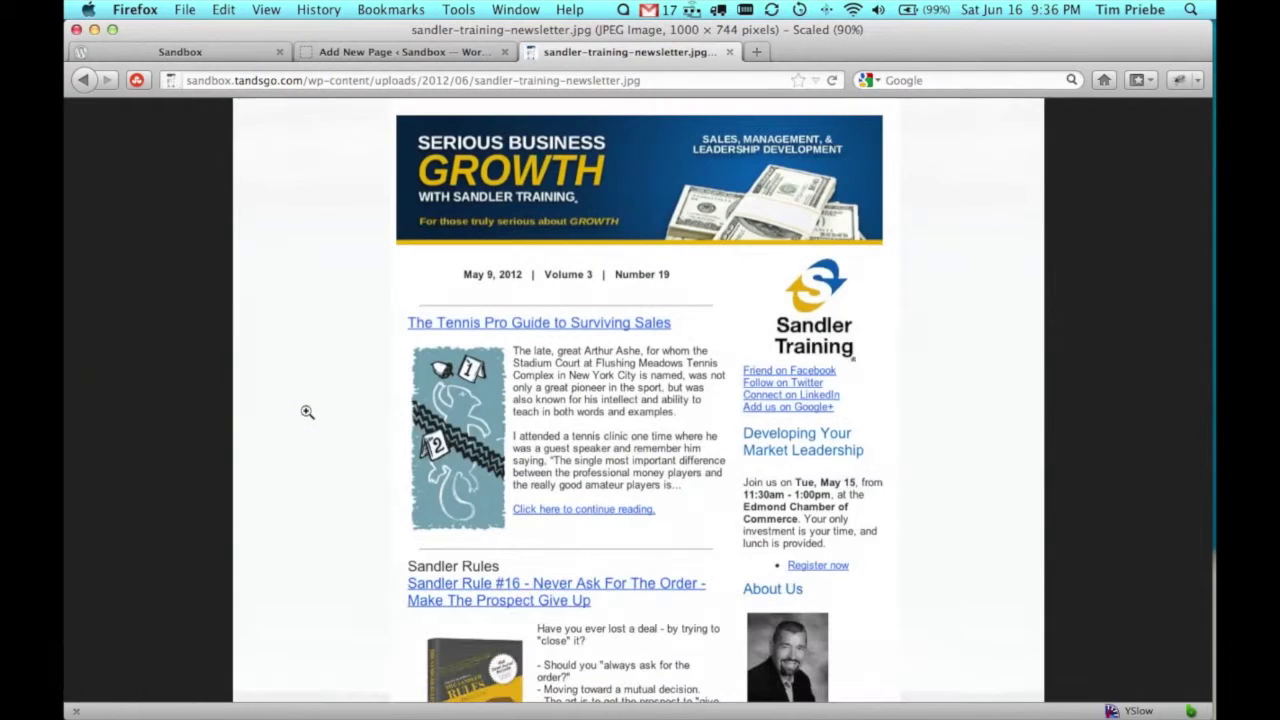
pyautogui.click(408, 405)
pyautogui.click(408, 405)
pyautogui.press('super+Left')
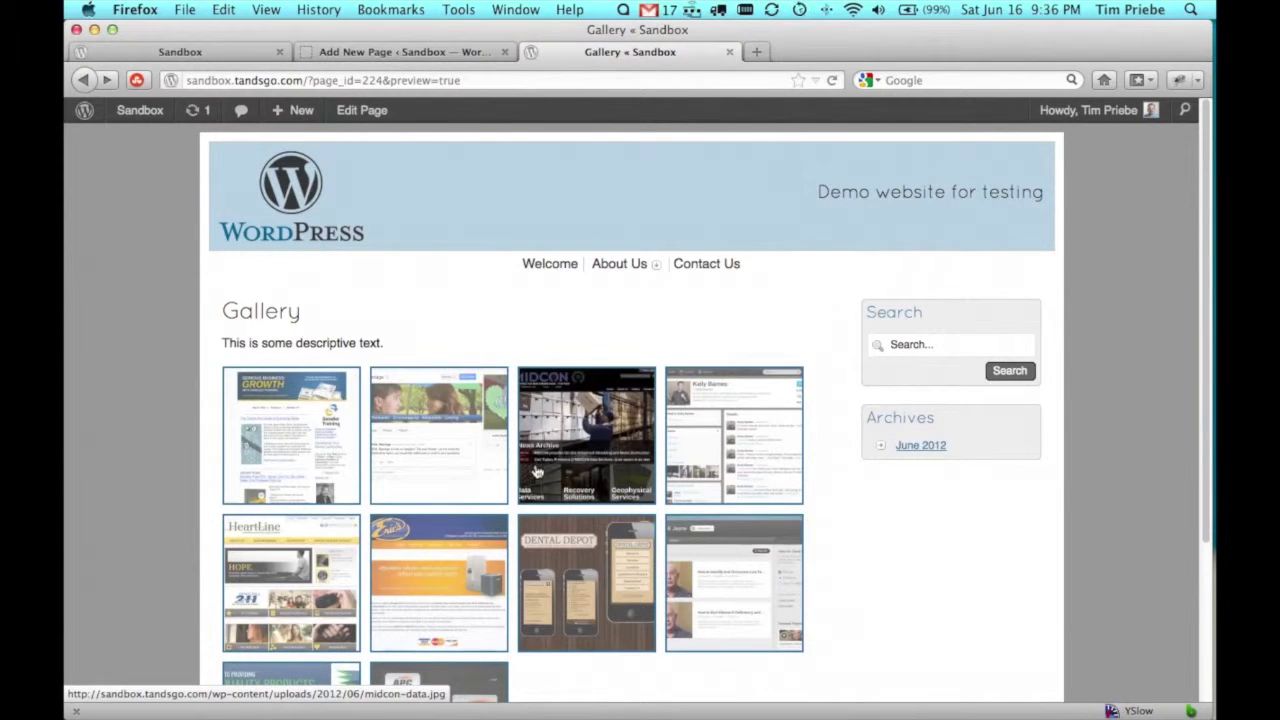
pyautogui.click(427, 452)
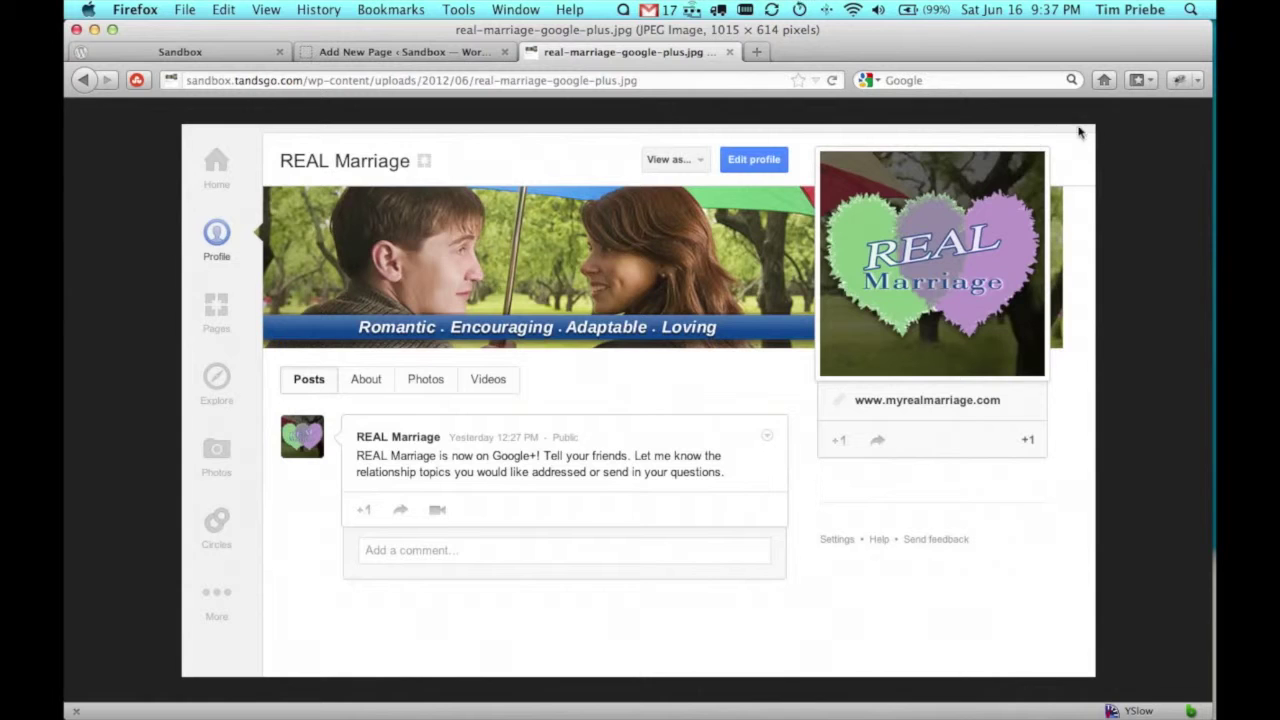
pyautogui.click(87, 80)
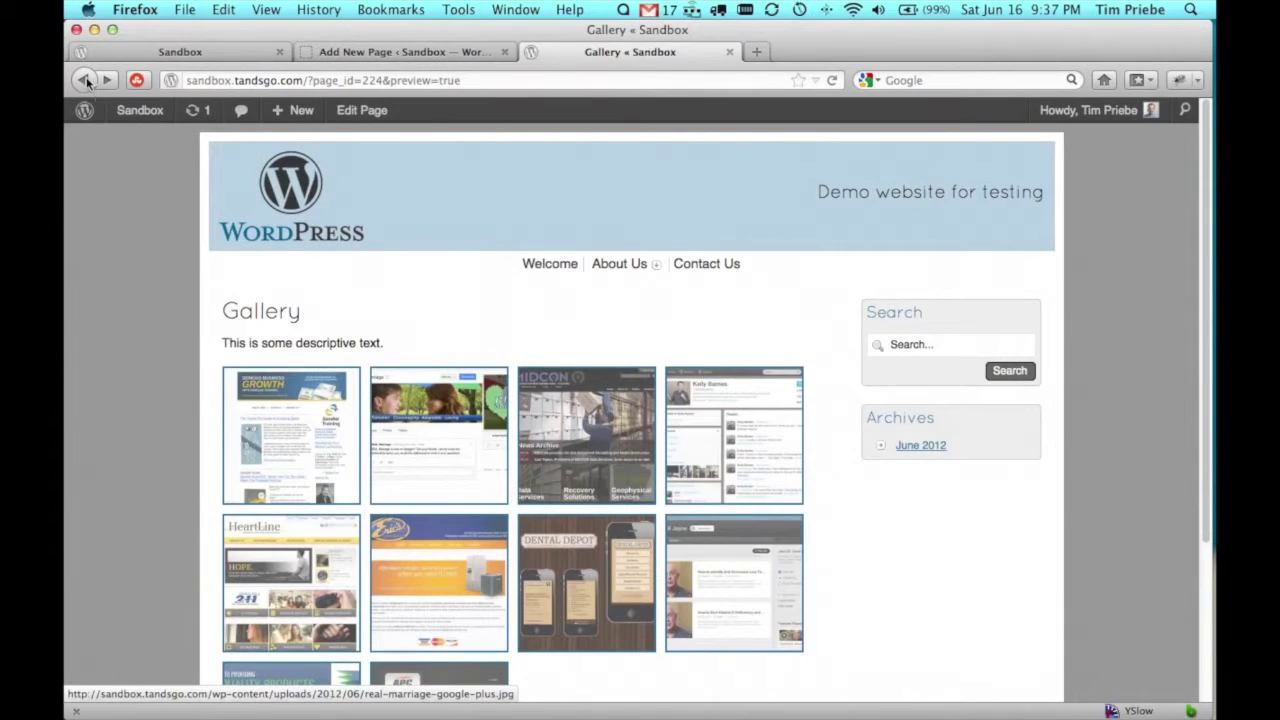
# Delete the gallery from the Gallery page's content in the page editor.
pyautogui.click(425, 56)
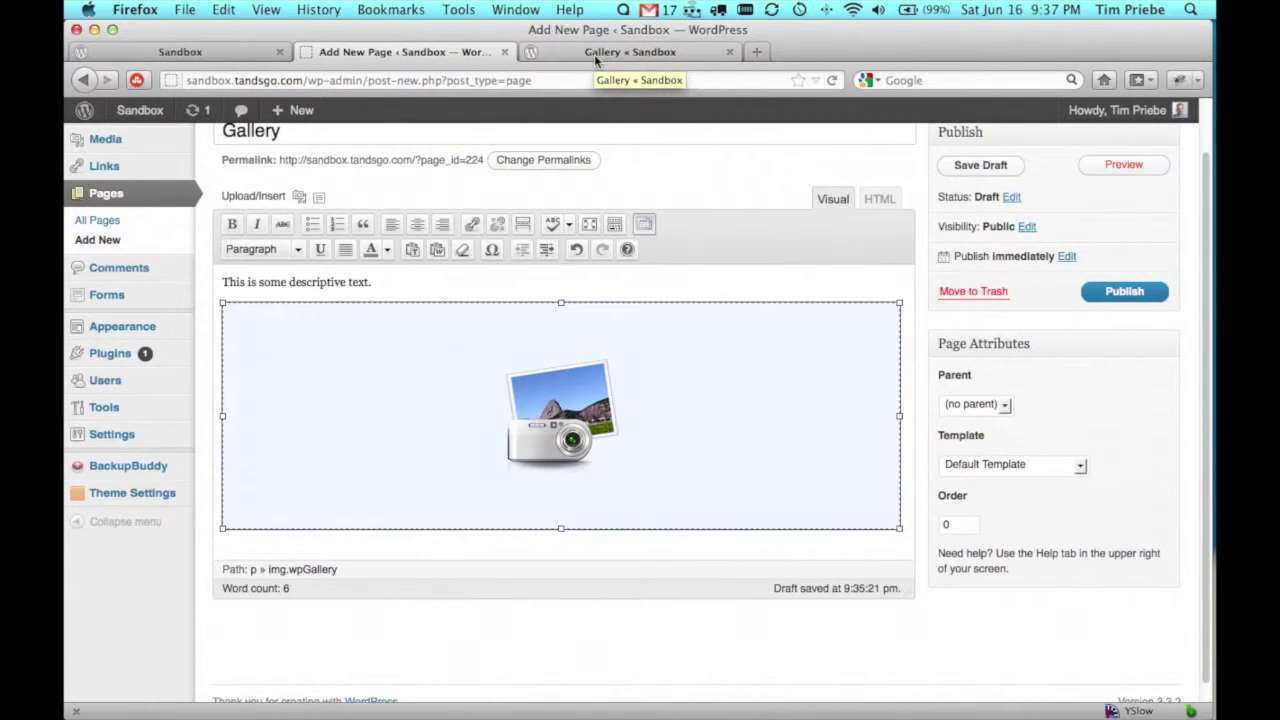
pyautogui.click(565, 352)
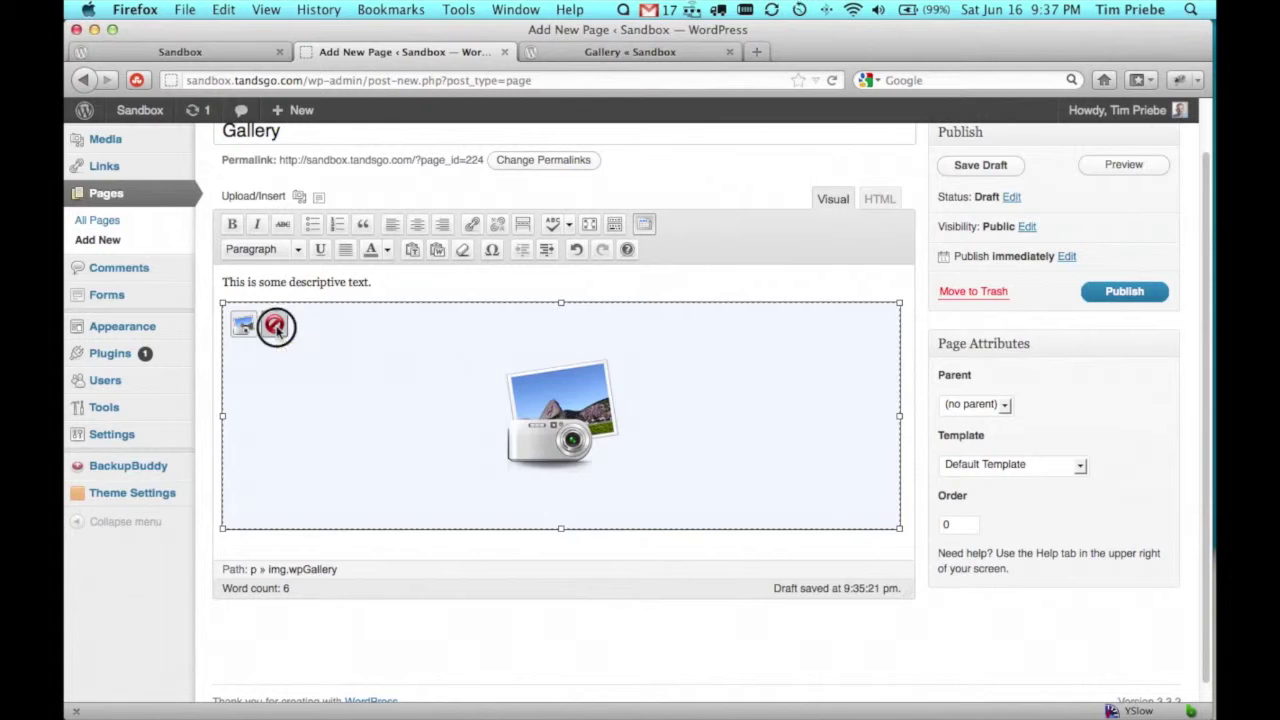
pyautogui.click(276, 327)
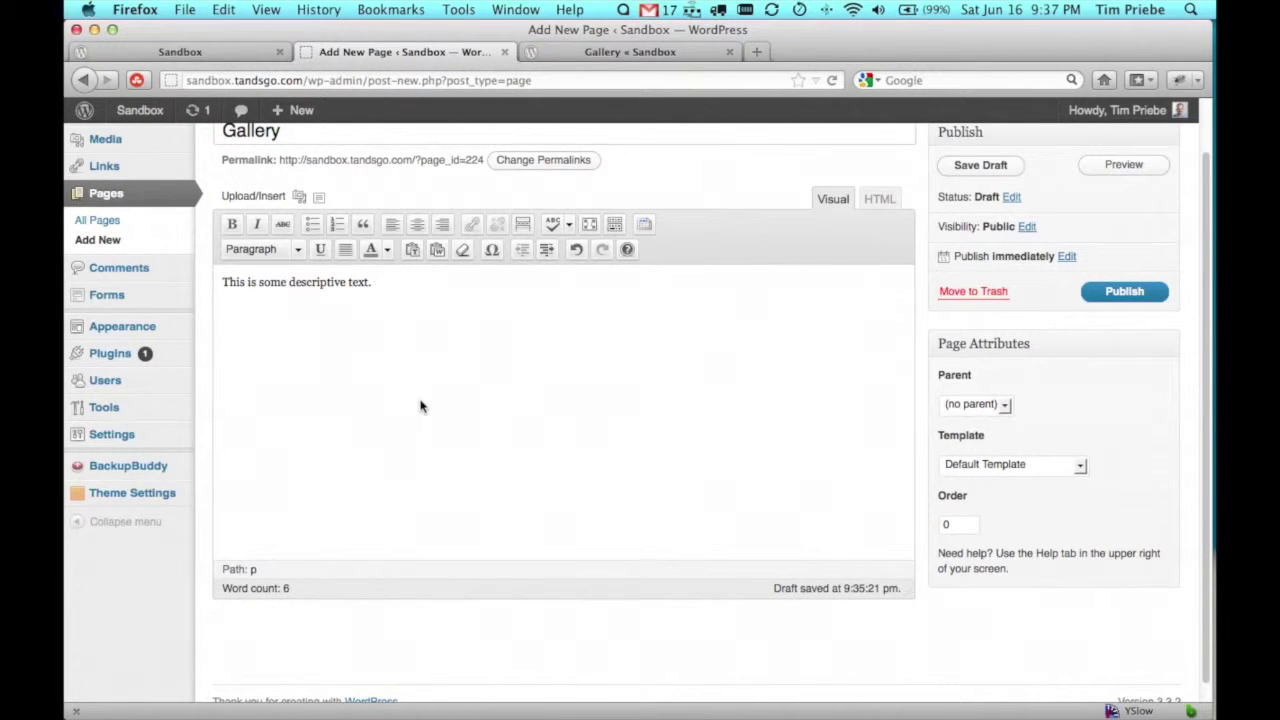
# Insert the page's uploaded images as a gallery again and preview the Gallery page.
pyautogui.click(299, 196)
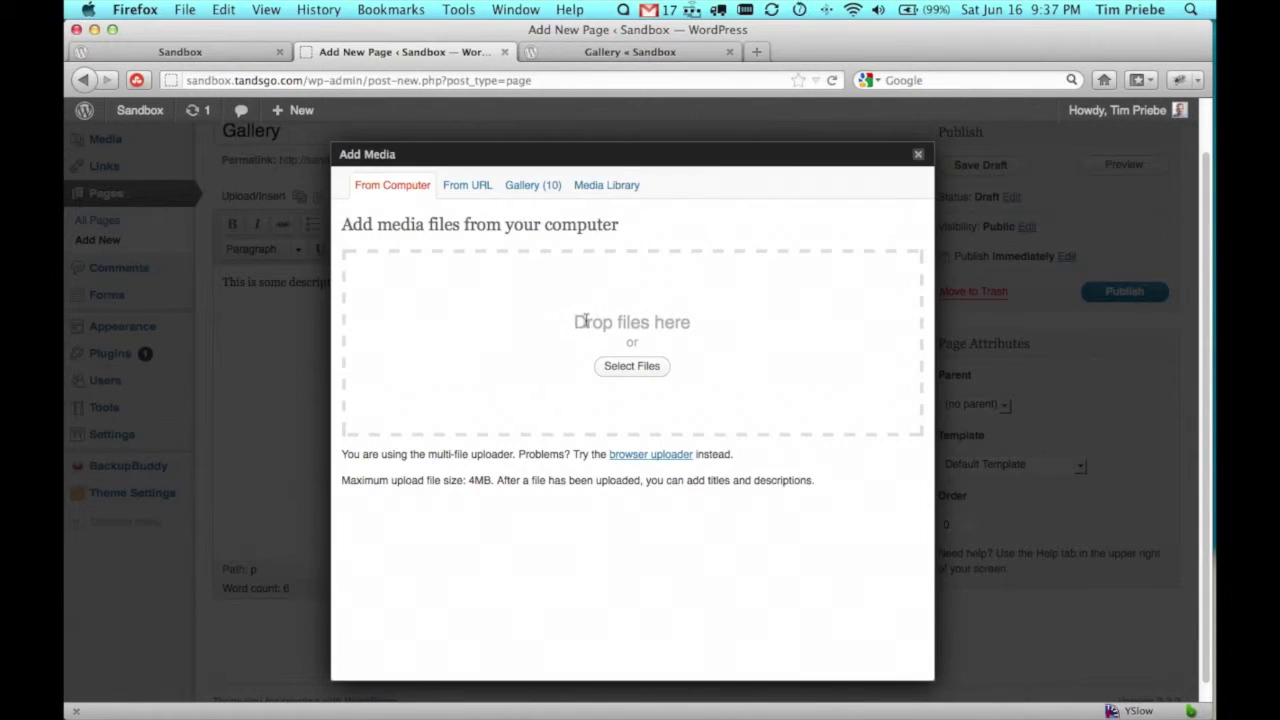
pyautogui.click(535, 185)
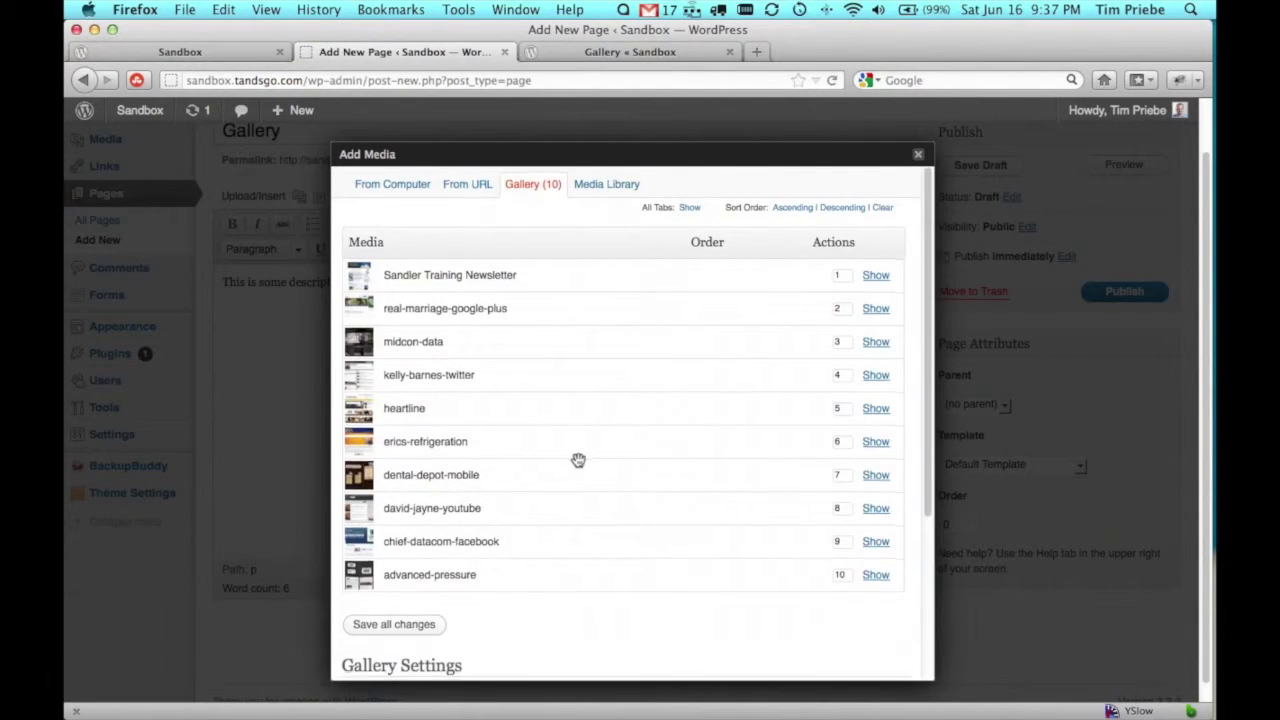
pyautogui.scroll(-5, 577, 460)
pyautogui.click(400, 647)
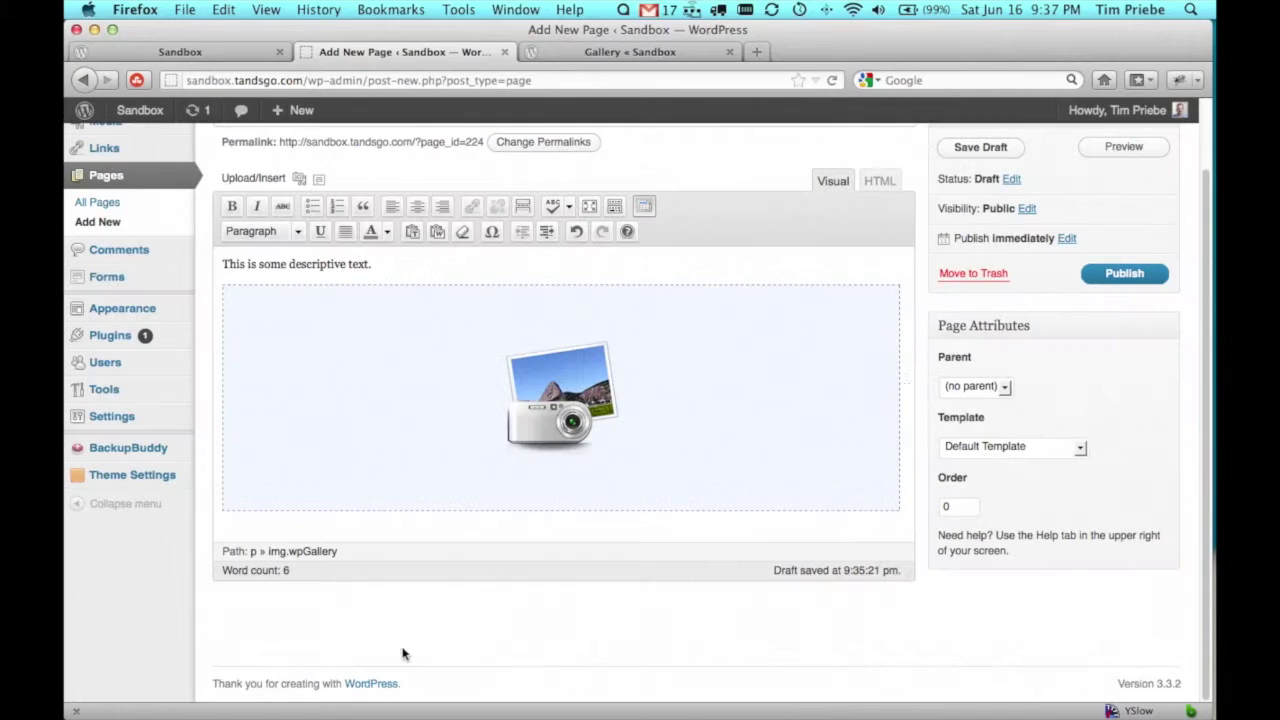
pyautogui.click(1124, 147)
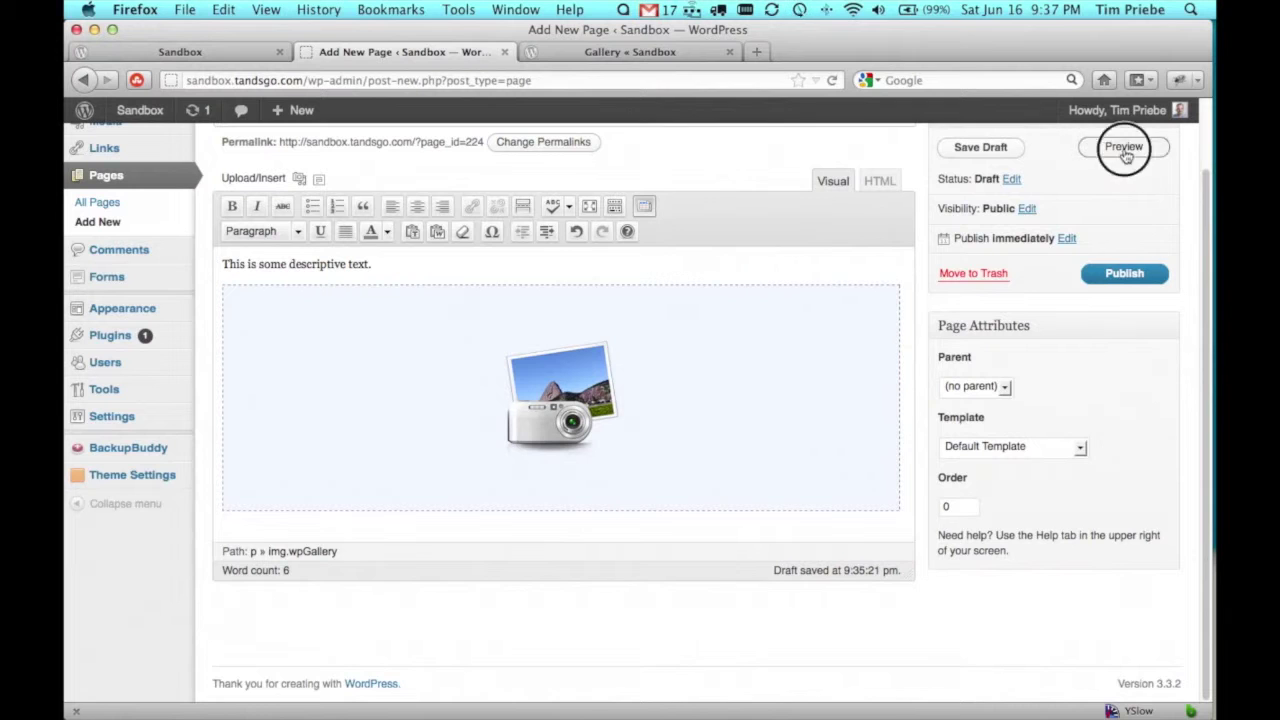
pyautogui.click(618, 52)
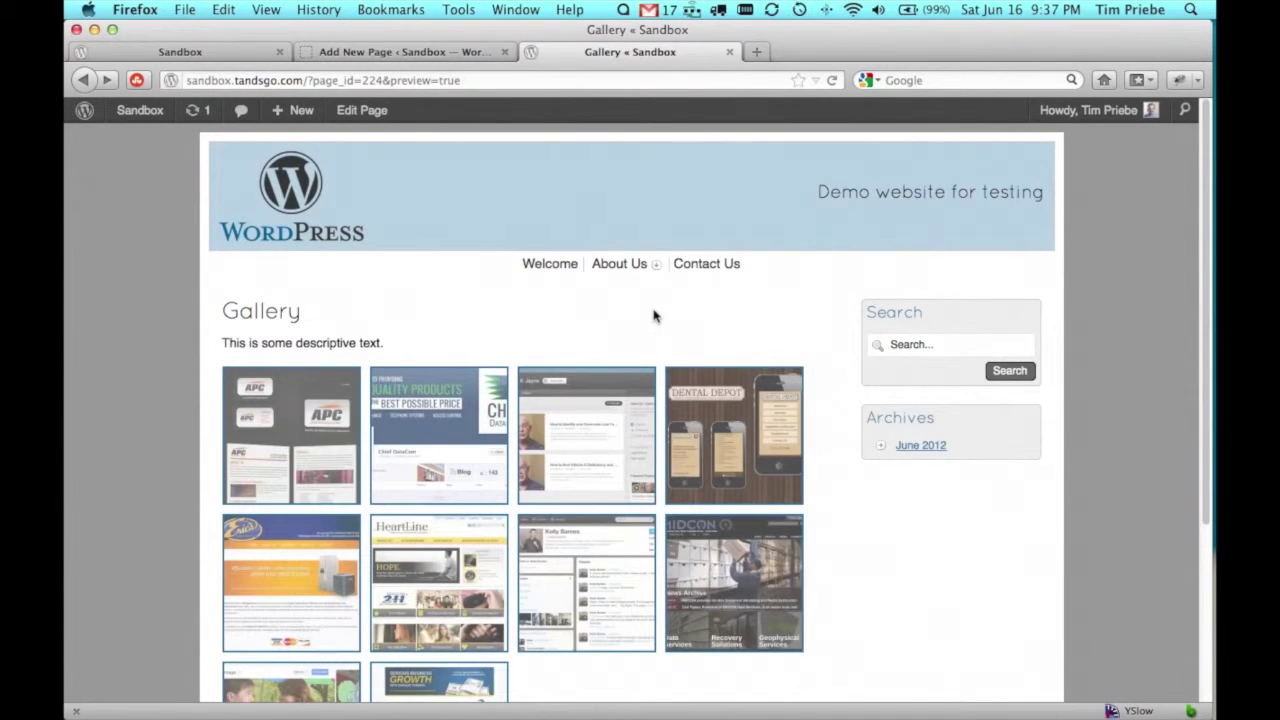
# Open the image file behind the advanced-pressure thumbnail in the Gallery page preview and return to the gallery.
pyautogui.scroll(-3, 656, 314)
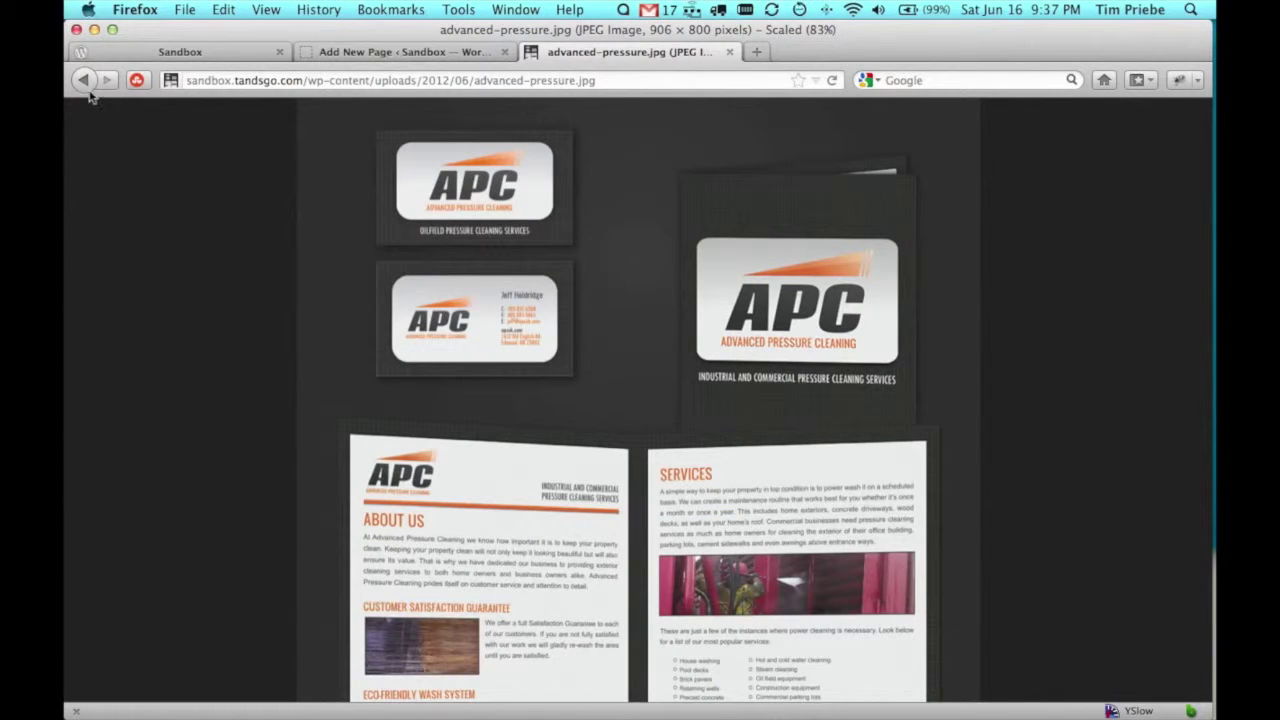
pyautogui.click(86, 87)
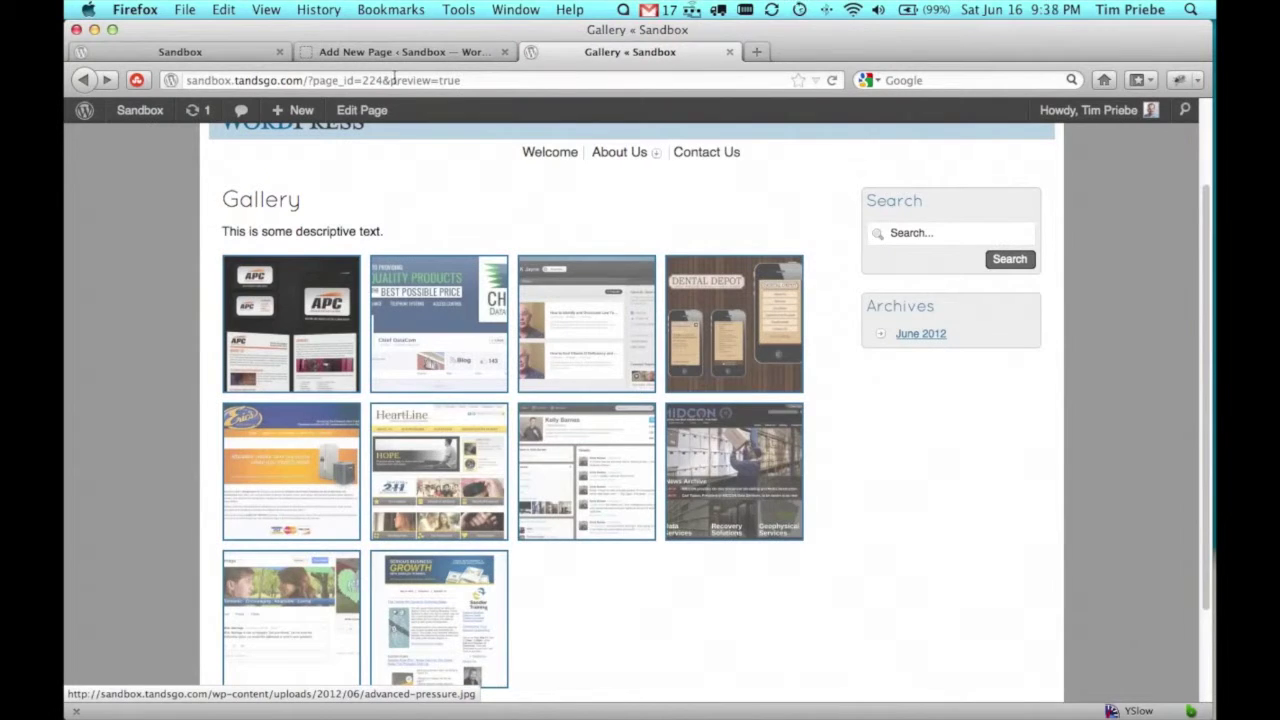
# In the page editor, set the gallery's images to be ordered by Menu order and update the gallery settings.
pyautogui.click(399, 54)
pyautogui.click(417, 340)
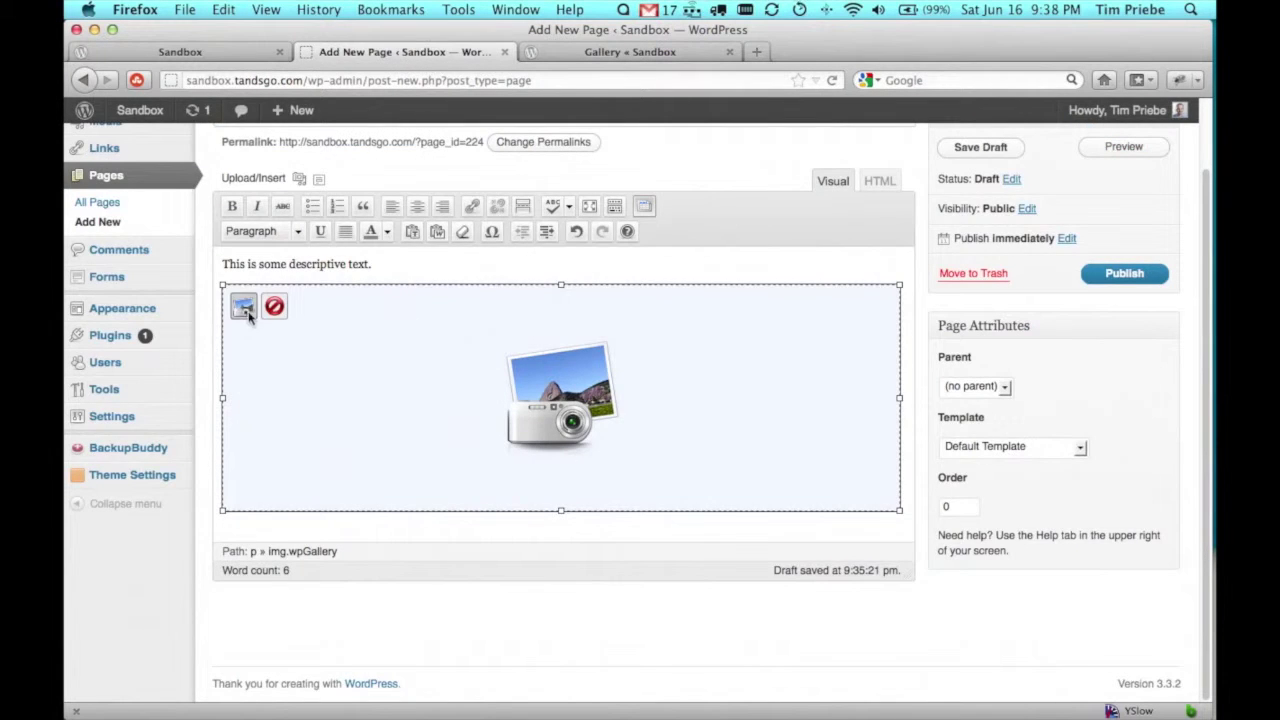
pyautogui.click(241, 309)
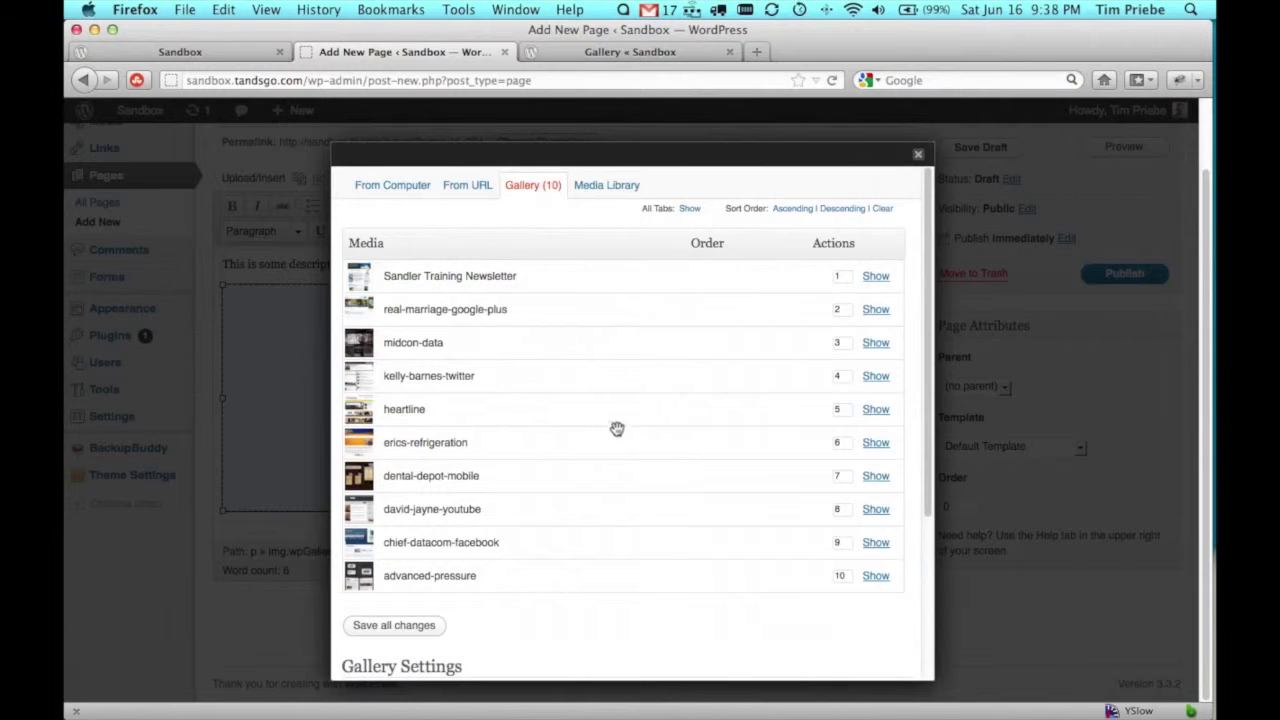
pyautogui.scroll(-3, 566, 580)
pyautogui.scroll(-1, 566, 580)
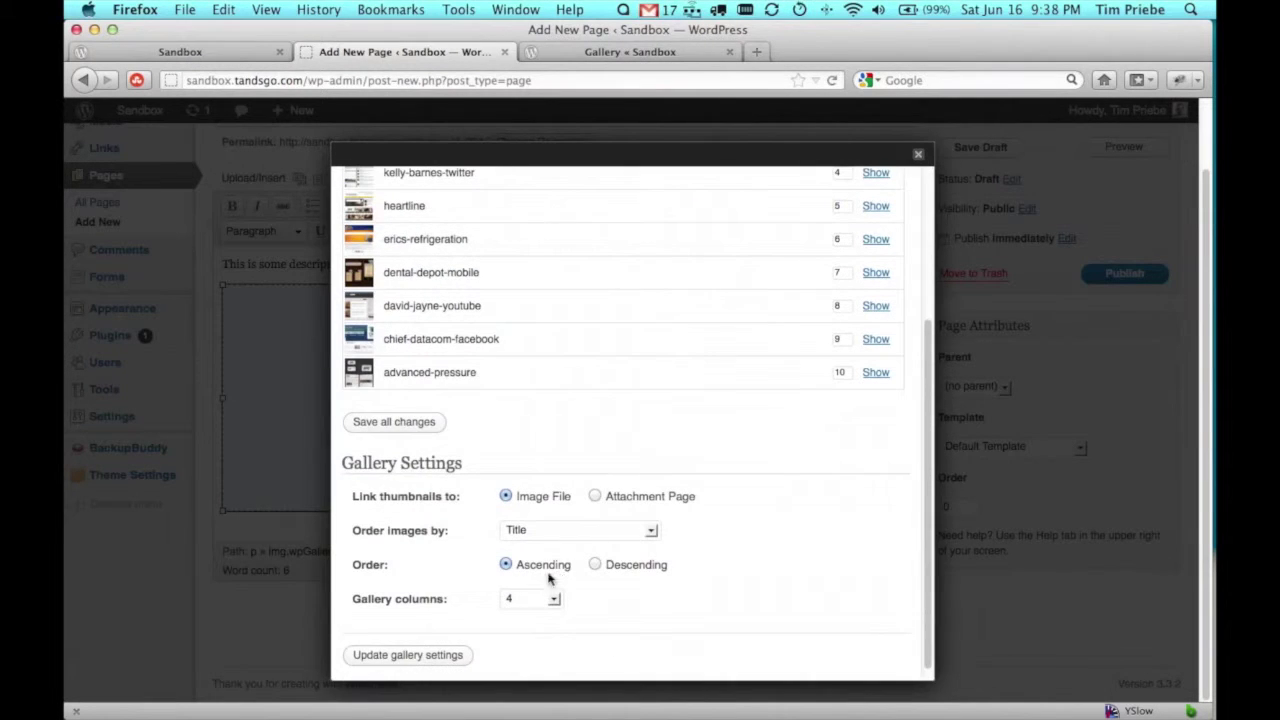
pyautogui.click(578, 531)
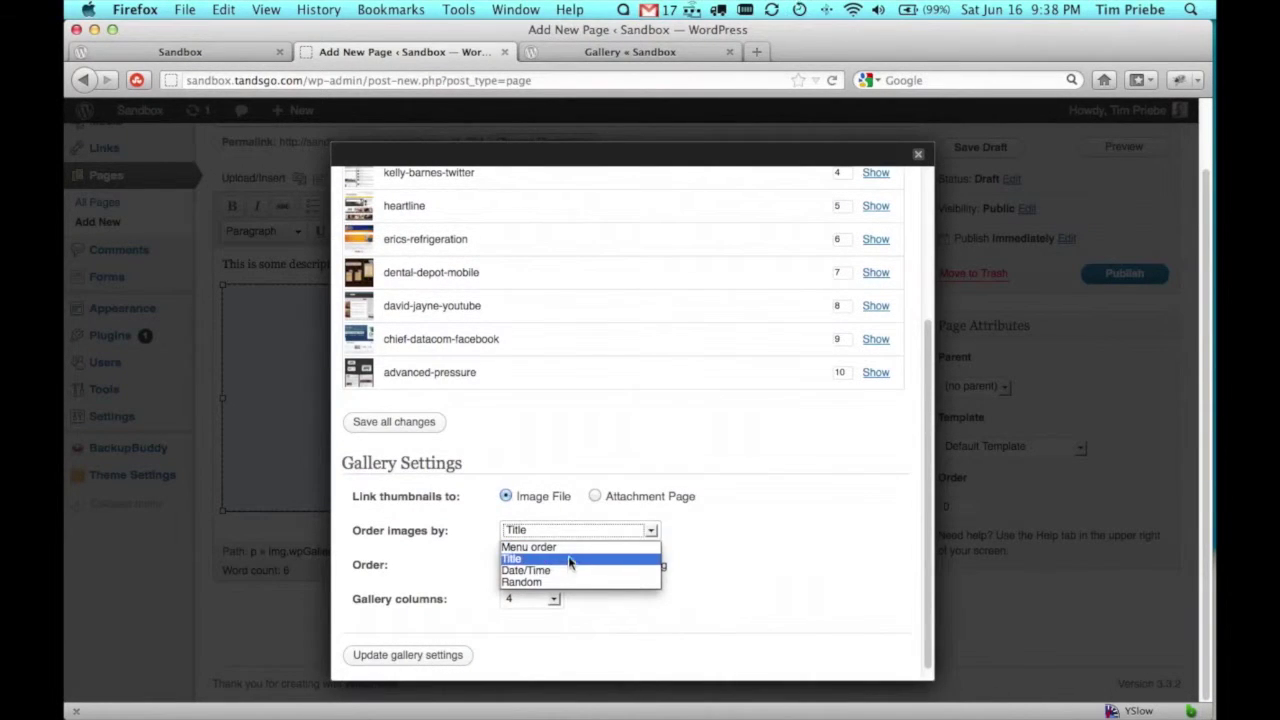
pyautogui.click(569, 547)
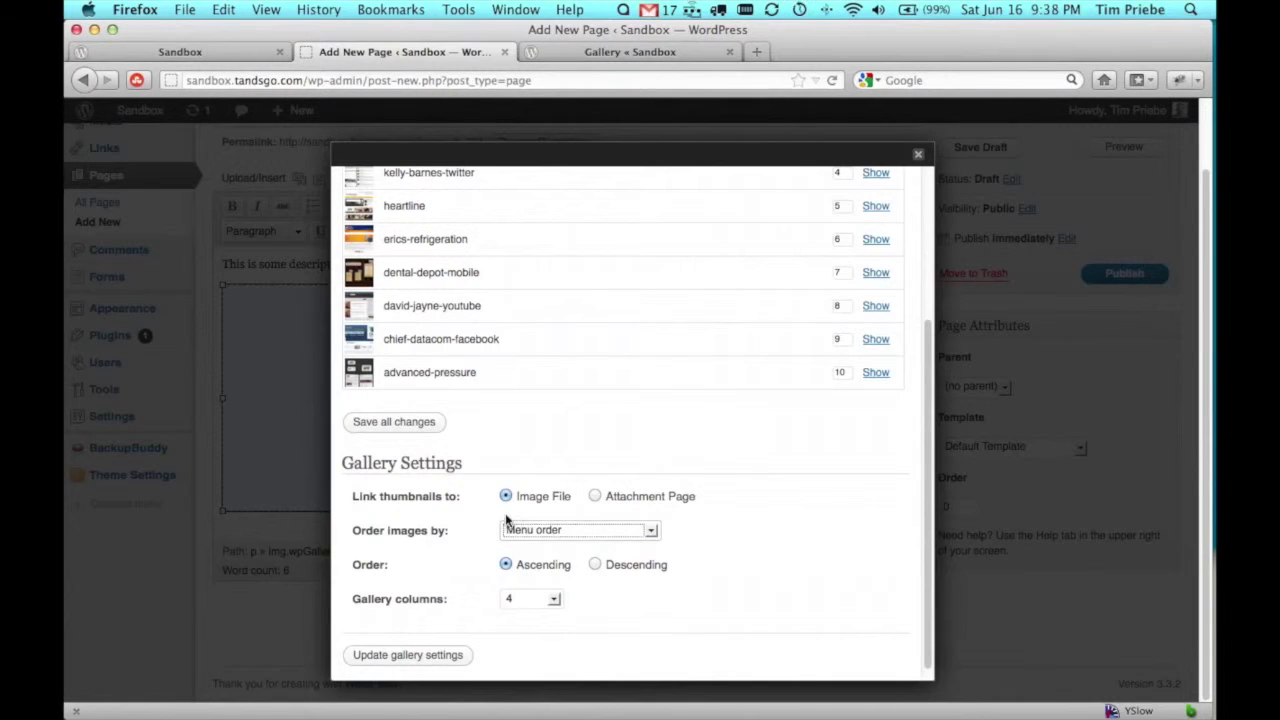
pyautogui.click(419, 657)
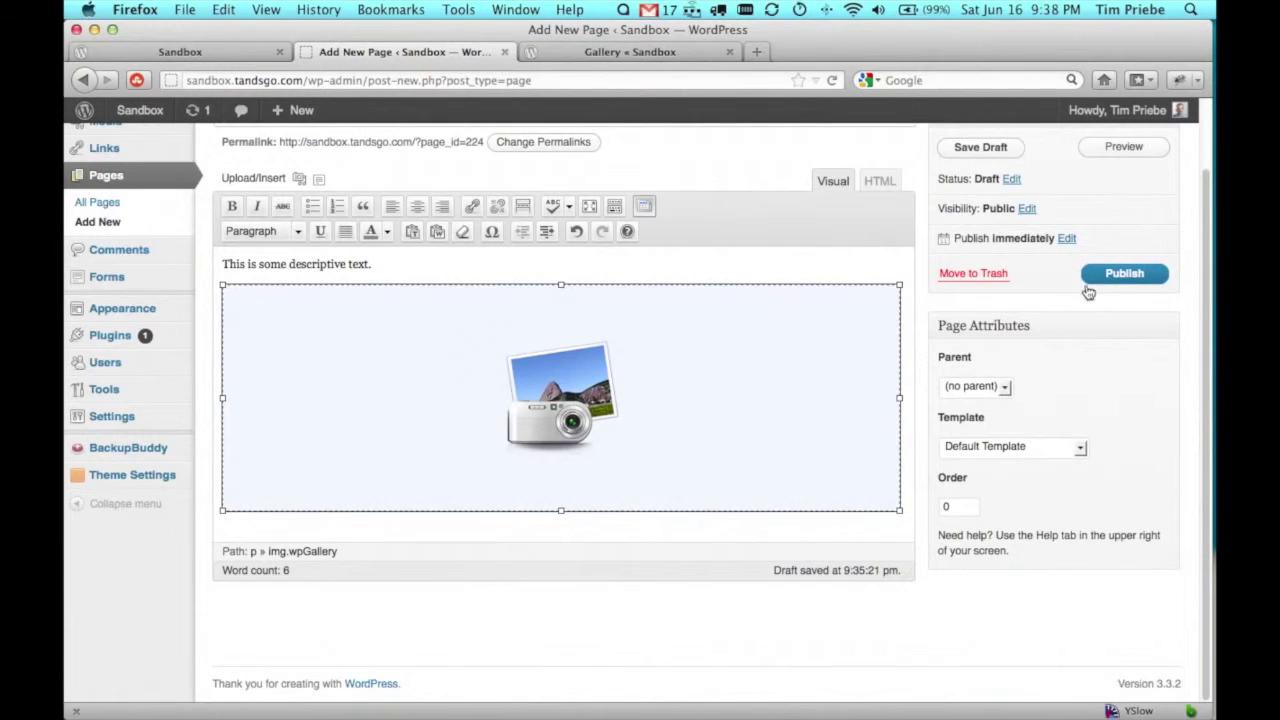
# Show the Gallery page's content as HTML and select the gallery shortcode.
pyautogui.click(880, 182)
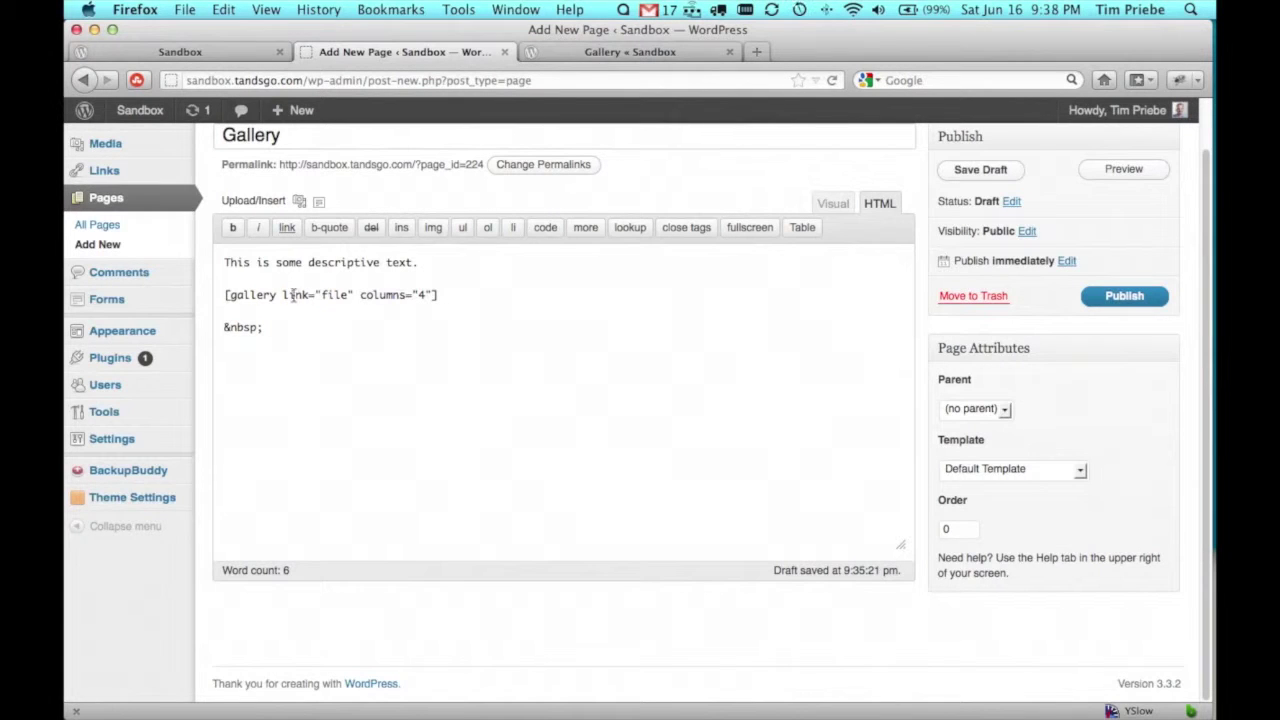
pyautogui.tripleClick(268, 294)
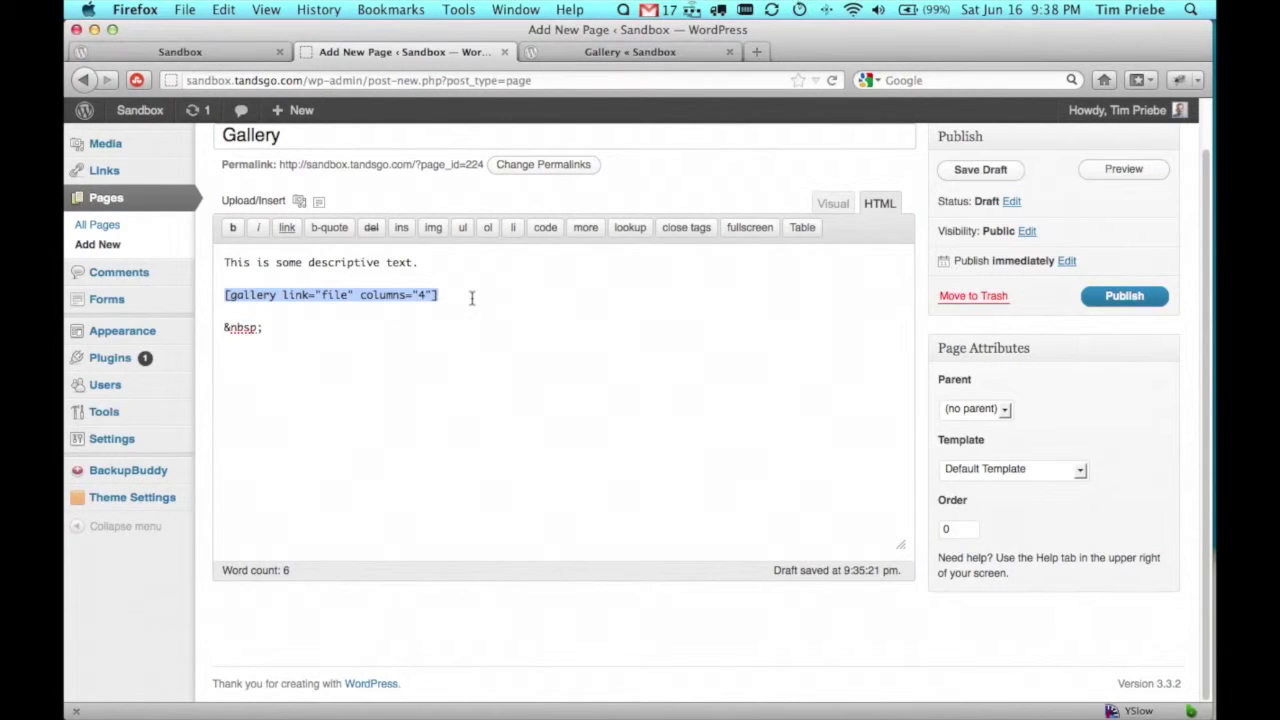
pyautogui.moveTo(443, 294); pyautogui.dragTo(214, 289)
# Open the Media Library in a new browser tab and look up the attachment ID of the advanced-pressure image in its edit address.
pyautogui.keyDown('super'); pyautogui.click(128, 150); pyautogui.keyUp('super')
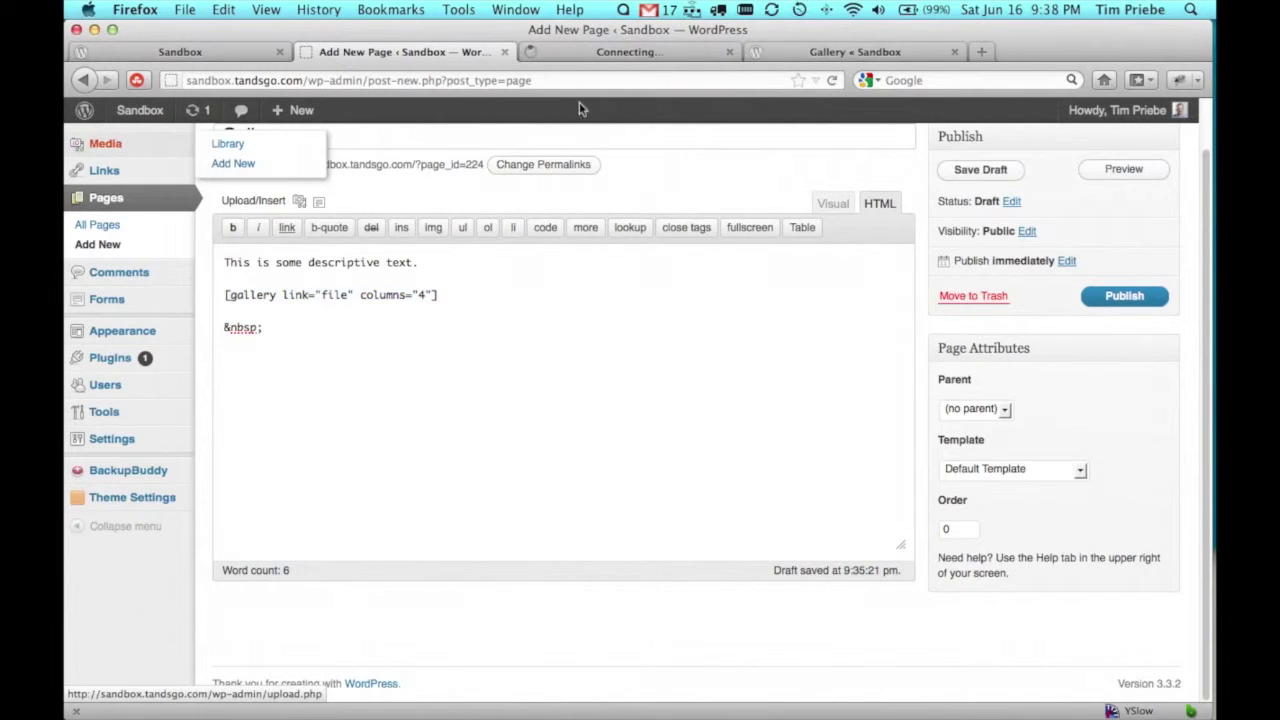
pyautogui.click(585, 55)
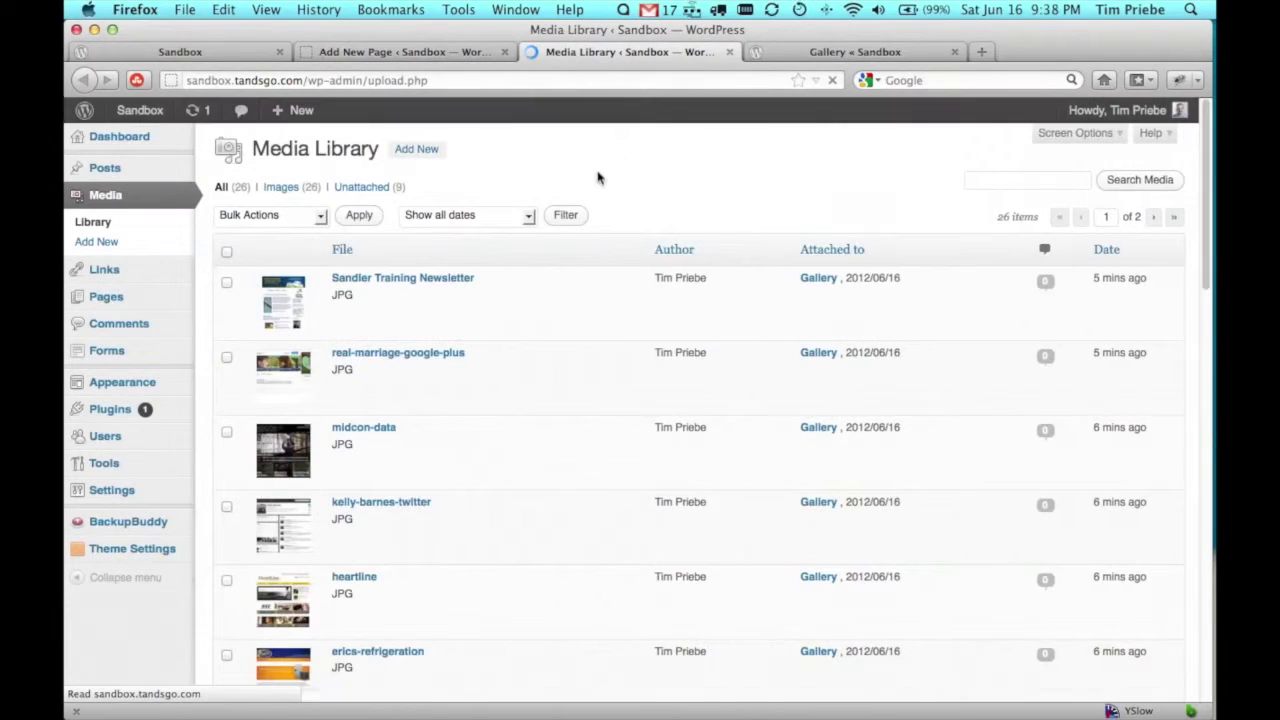
pyautogui.moveTo(530, 282)
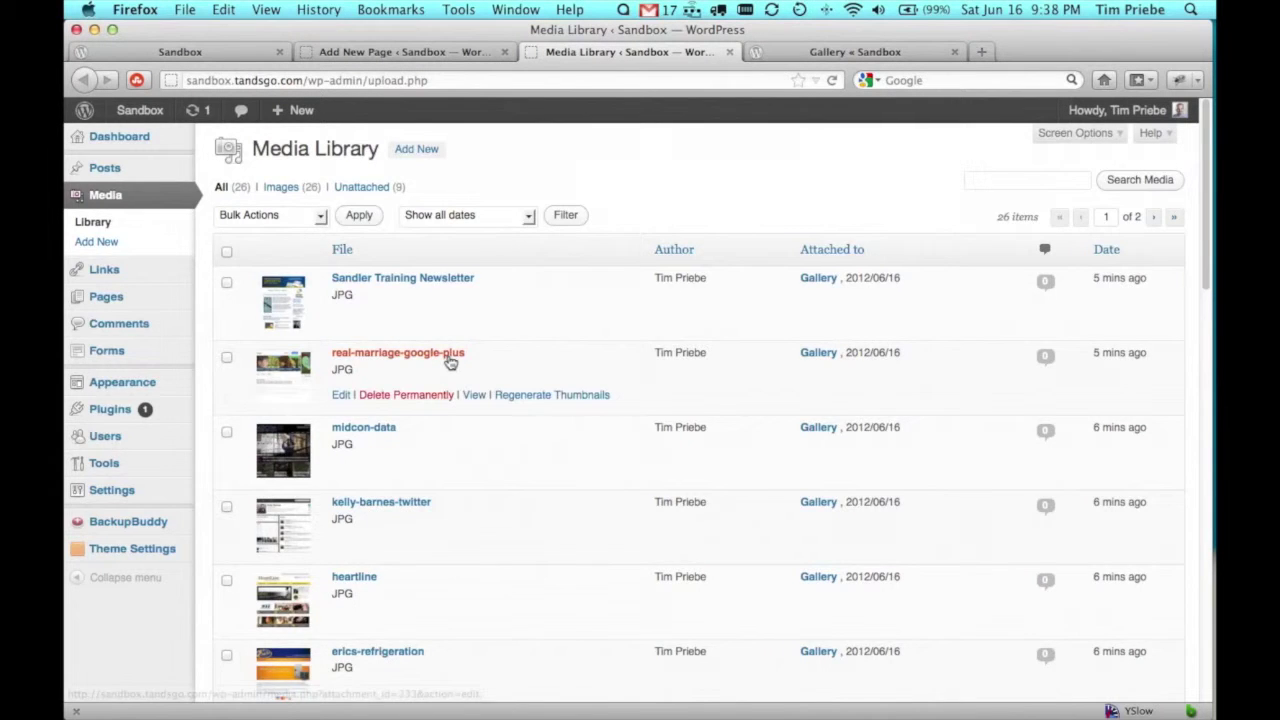
pyautogui.scroll(-10, 449, 363)
pyautogui.scroll(-1, 437, 376)
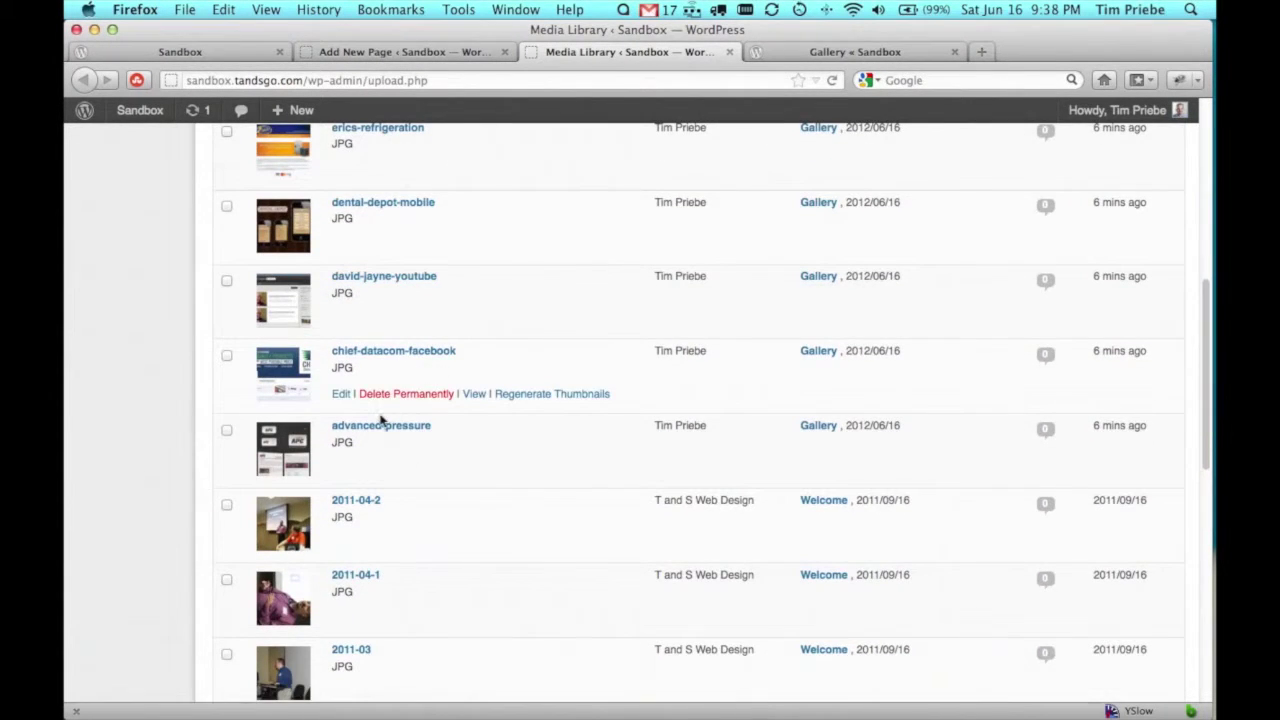
pyautogui.moveTo(375, 428)
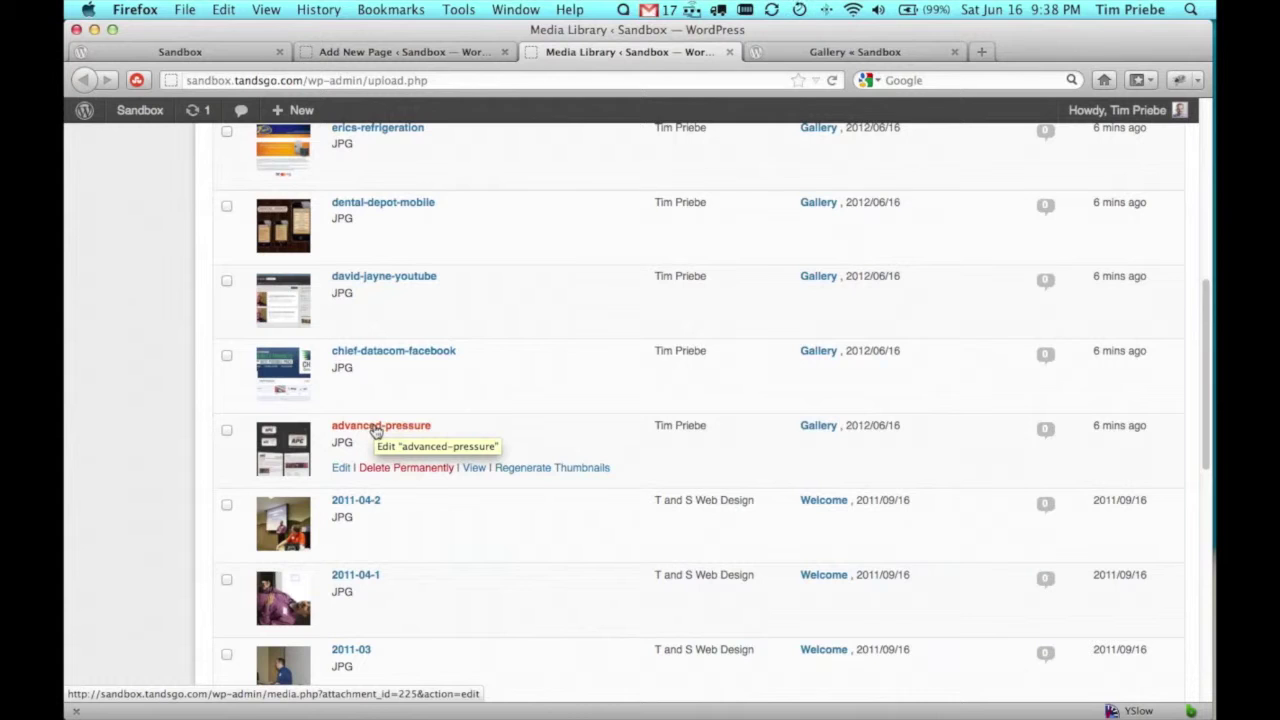
pyautogui.click(377, 430)
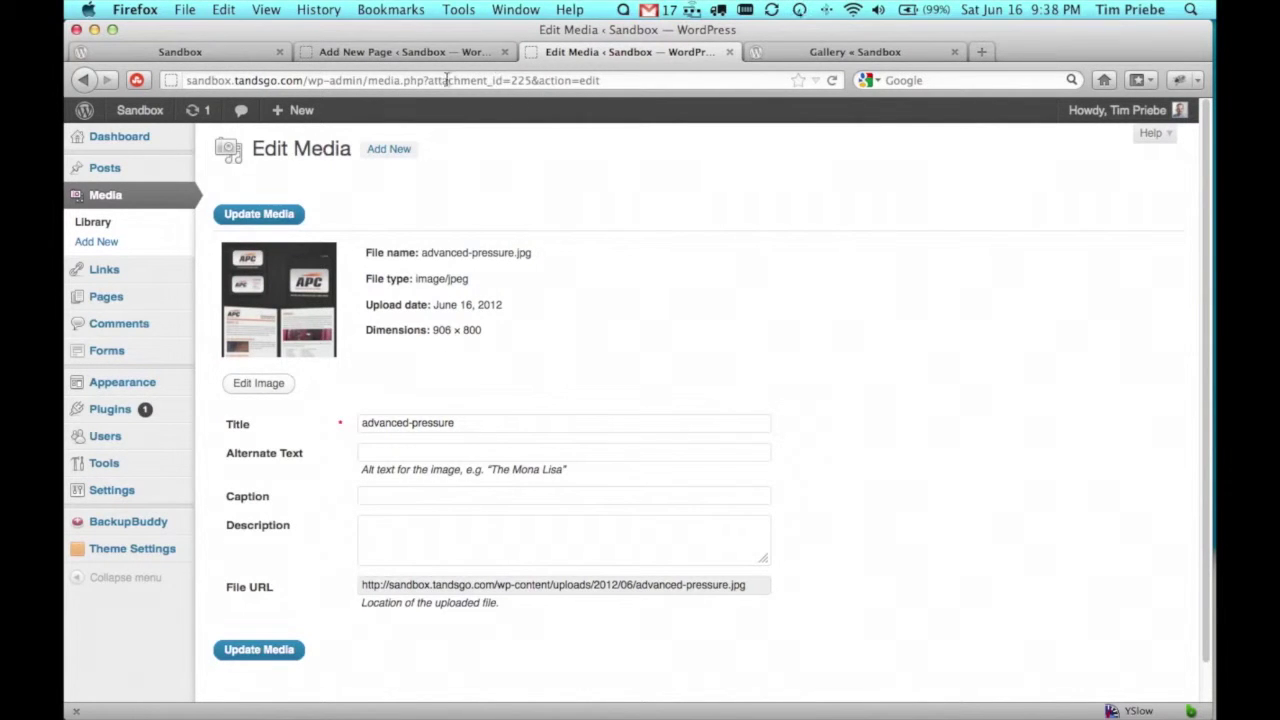
pyautogui.click(508, 80)
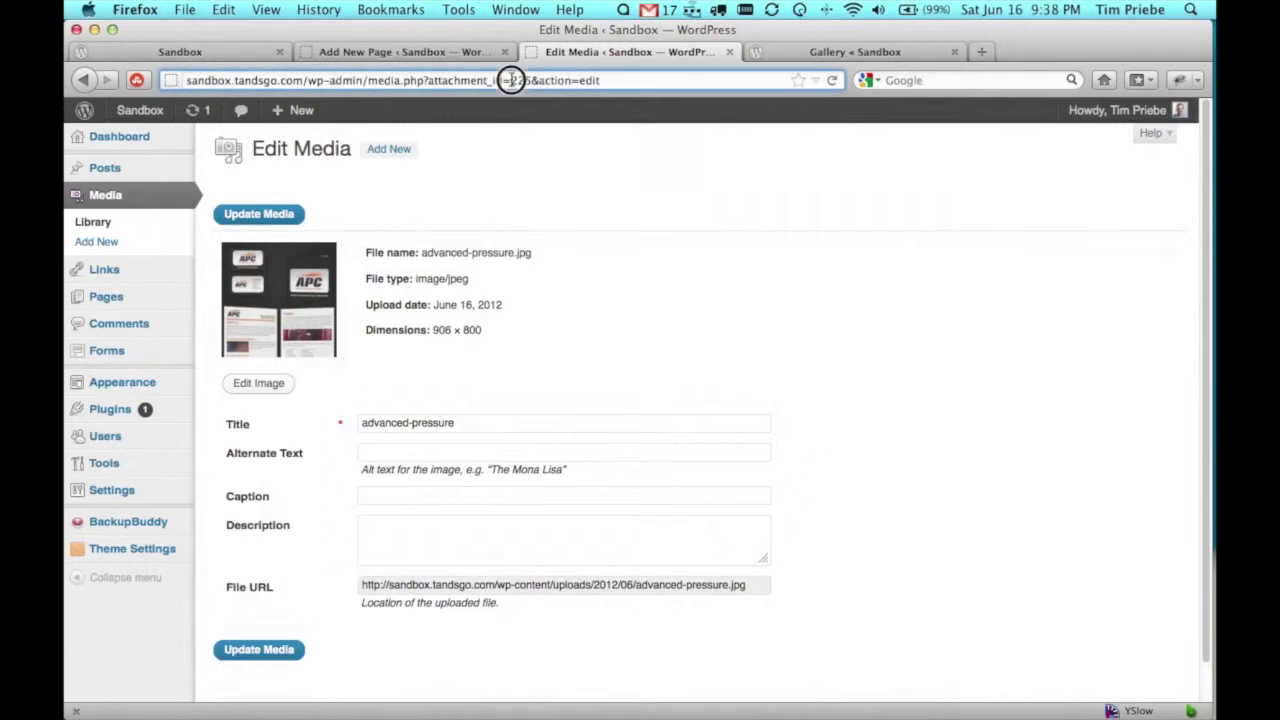
pyautogui.click(531, 80)
pyautogui.moveTo(533, 80); pyautogui.dragTo(511, 80)
# Add exclude="225" to the gallery shortcode in the page editor and preview the Gallery page.
pyautogui.click(446, 55)
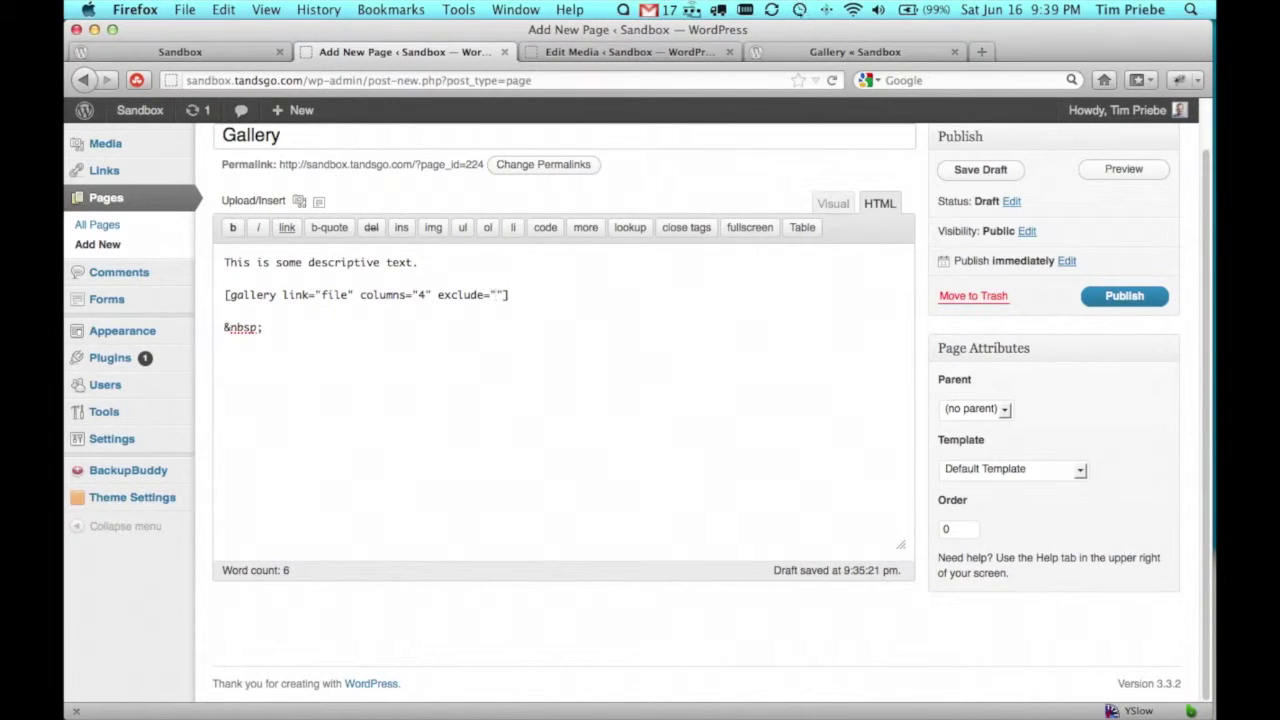
pyautogui.write('225')
pyautogui.click(641, 56)
pyautogui.click(460, 52)
pyautogui.click(1122, 172)
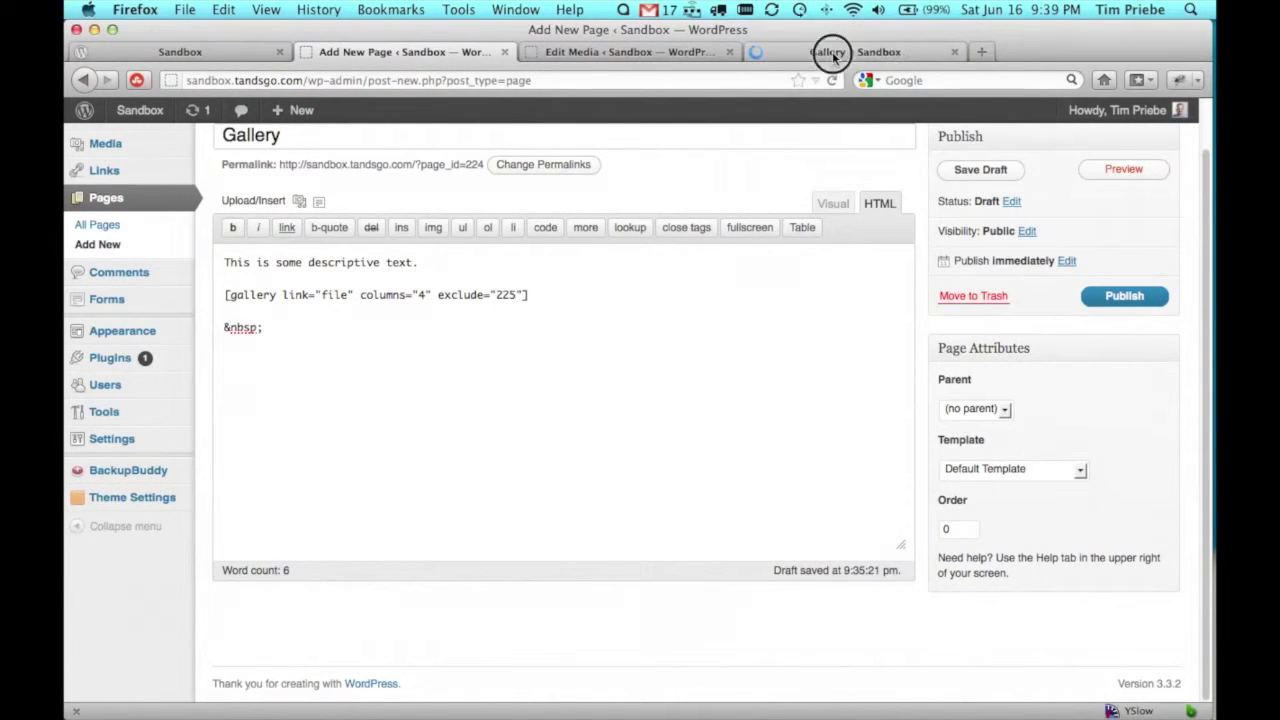
pyautogui.scroll(-3, 711, 343)
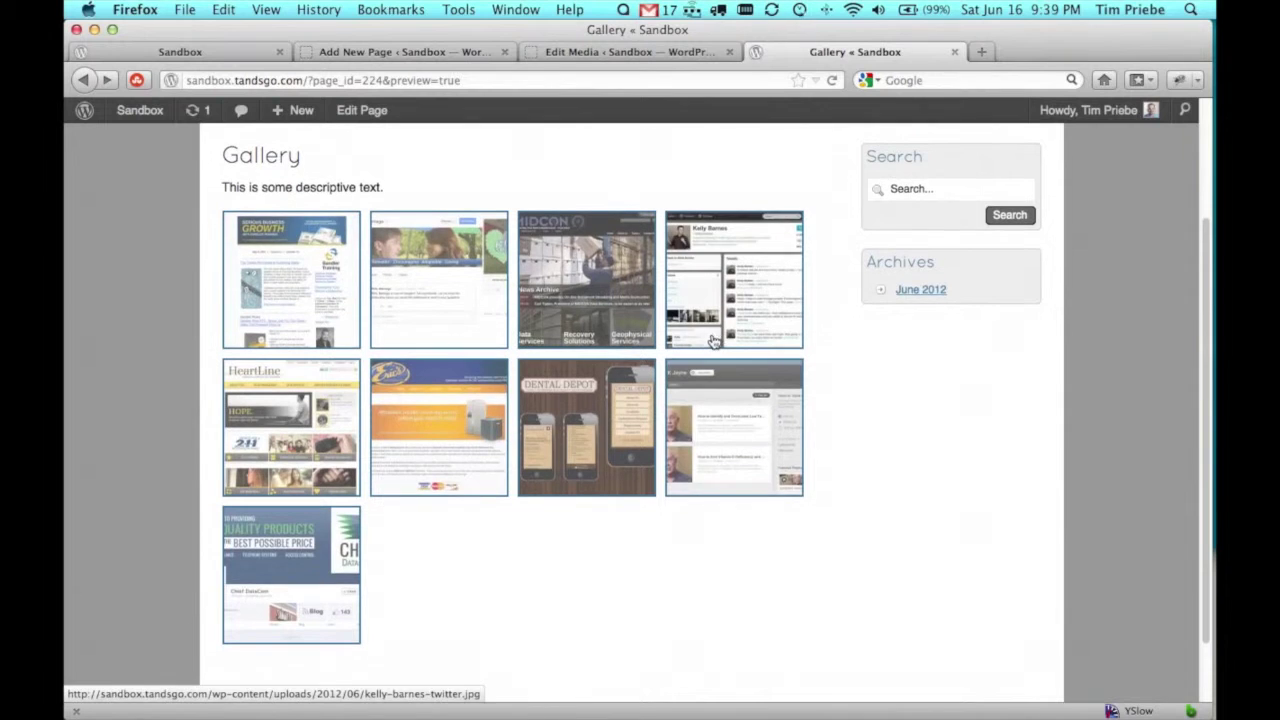
# Return to the Media Library and look up the attachment ID of the chief-datacom-facebook image in its edit address.
pyautogui.click(647, 57)
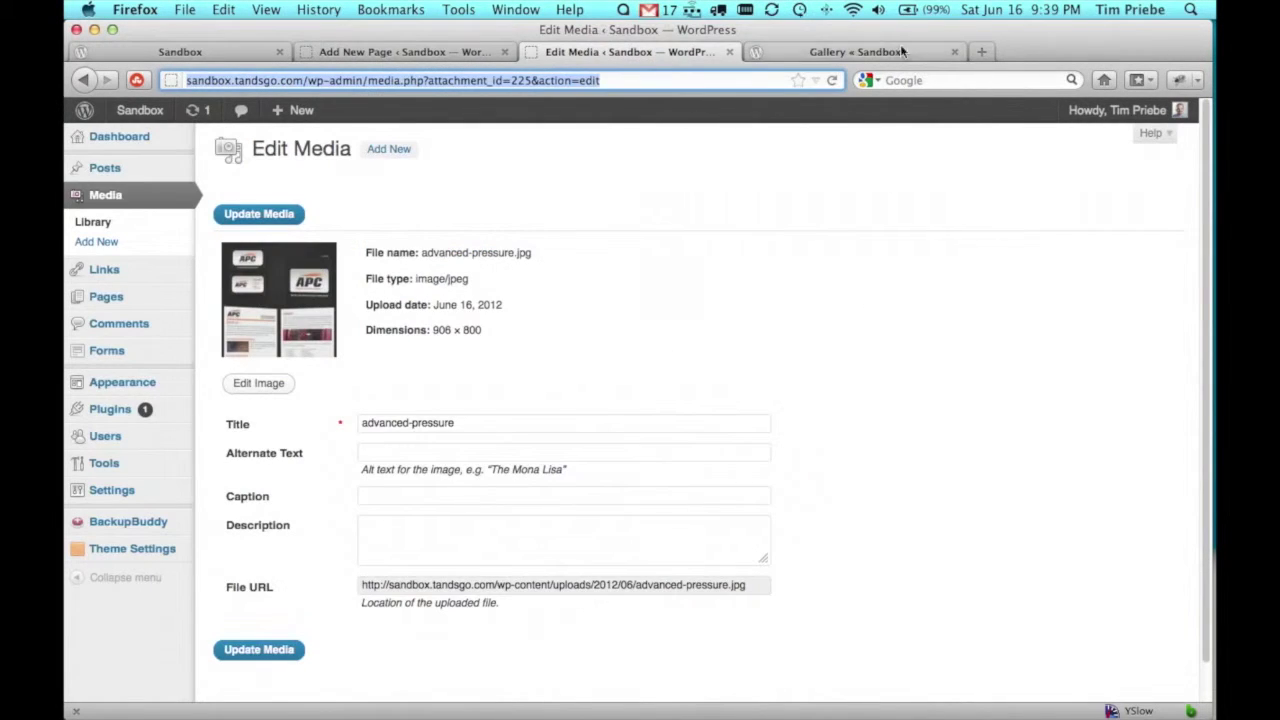
pyautogui.click(412, 58)
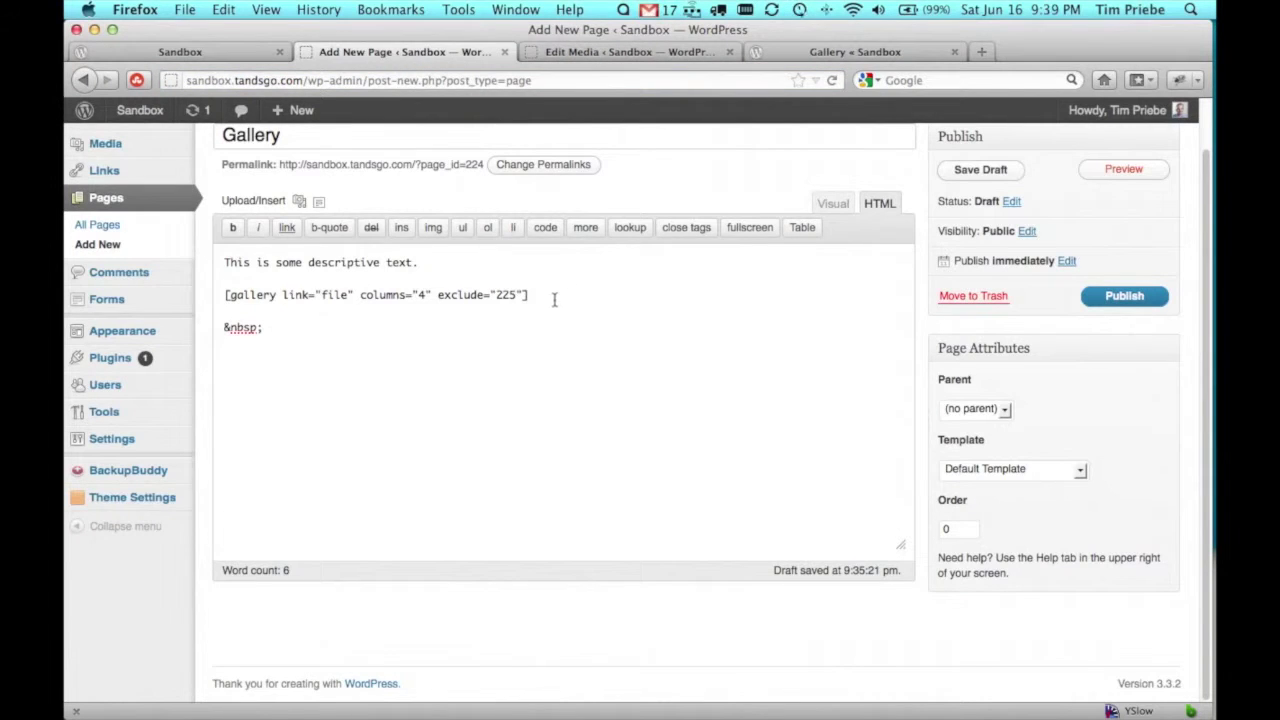
pyautogui.click(590, 56)
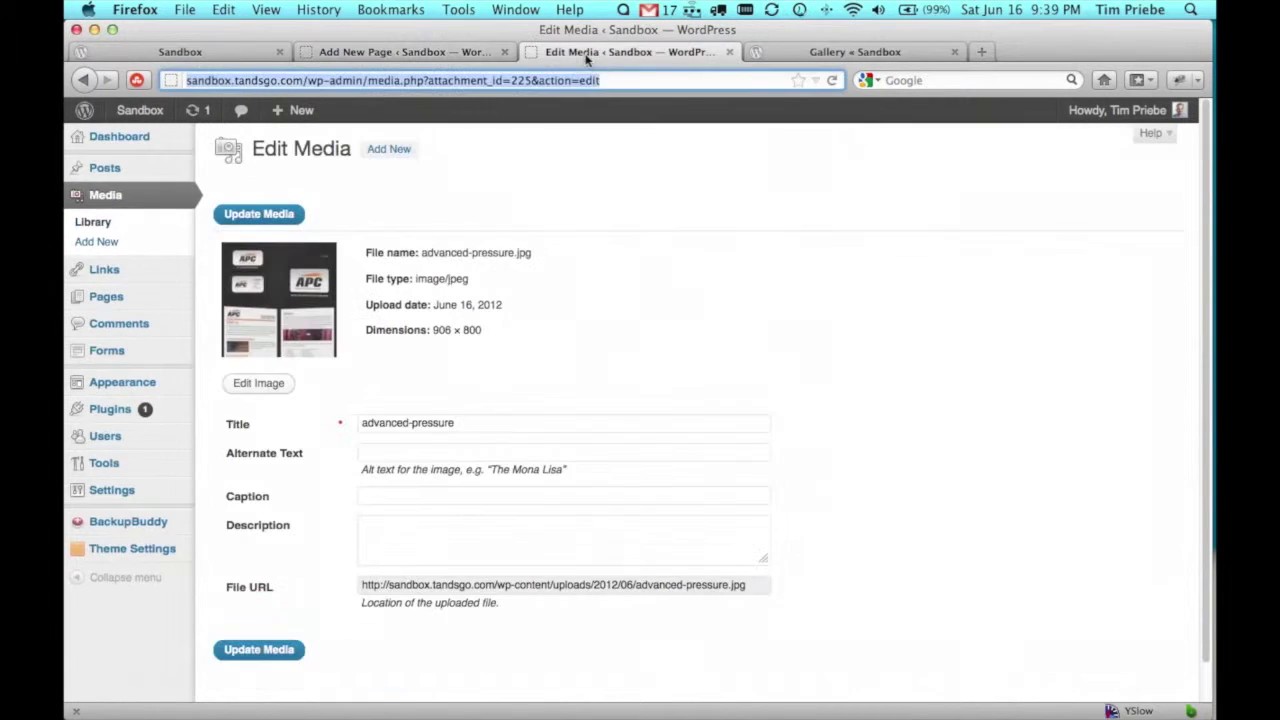
pyautogui.click(84, 80)
pyautogui.moveTo(393, 470)
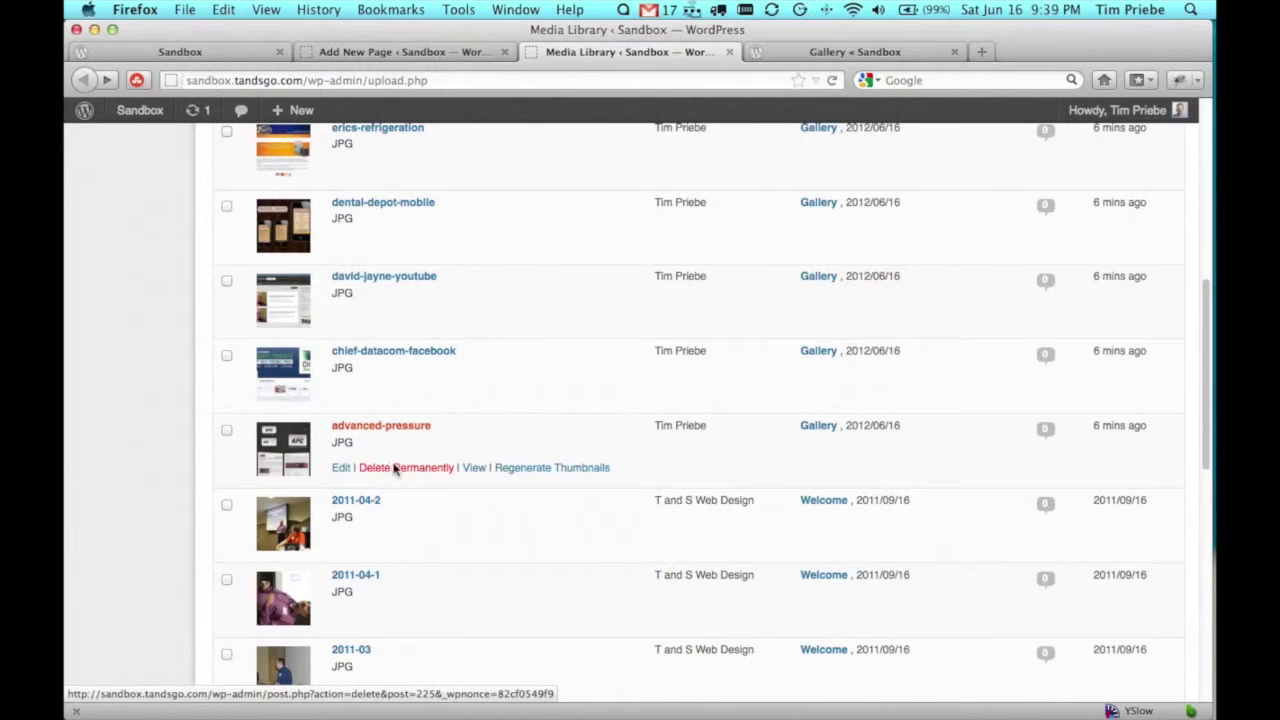
pyautogui.click(364, 352)
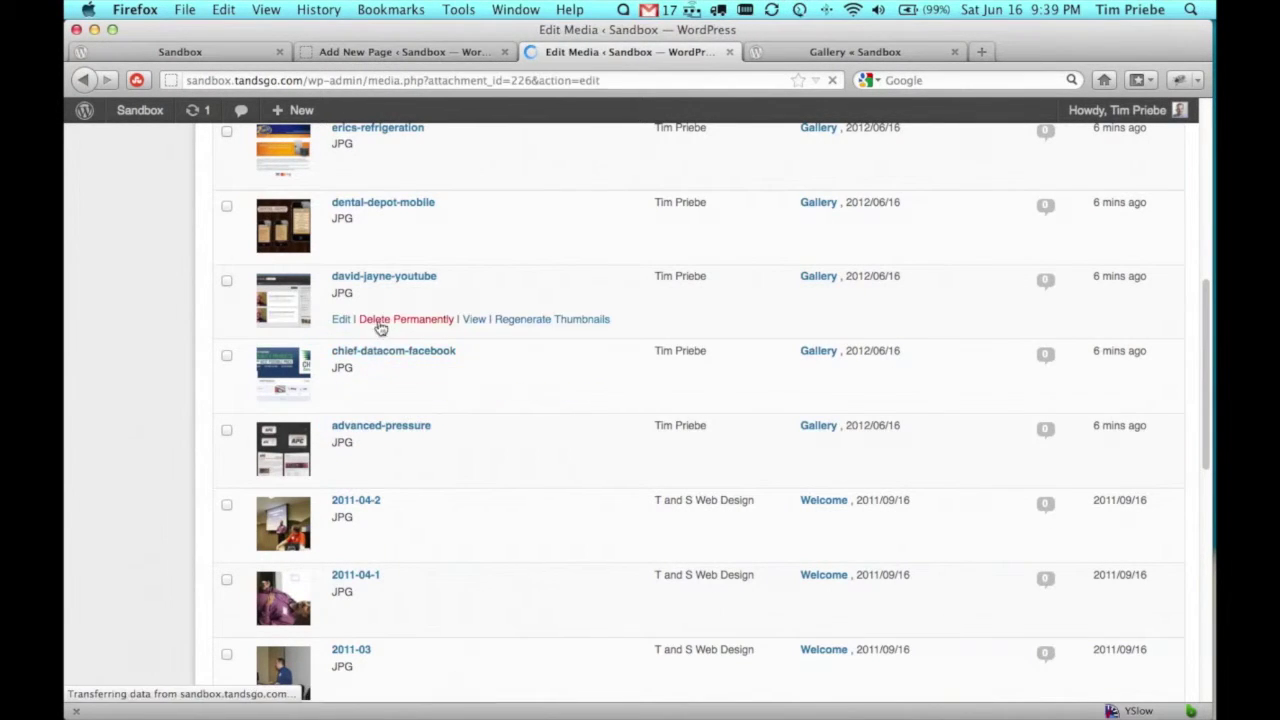
pyautogui.doubleClick(521, 80)
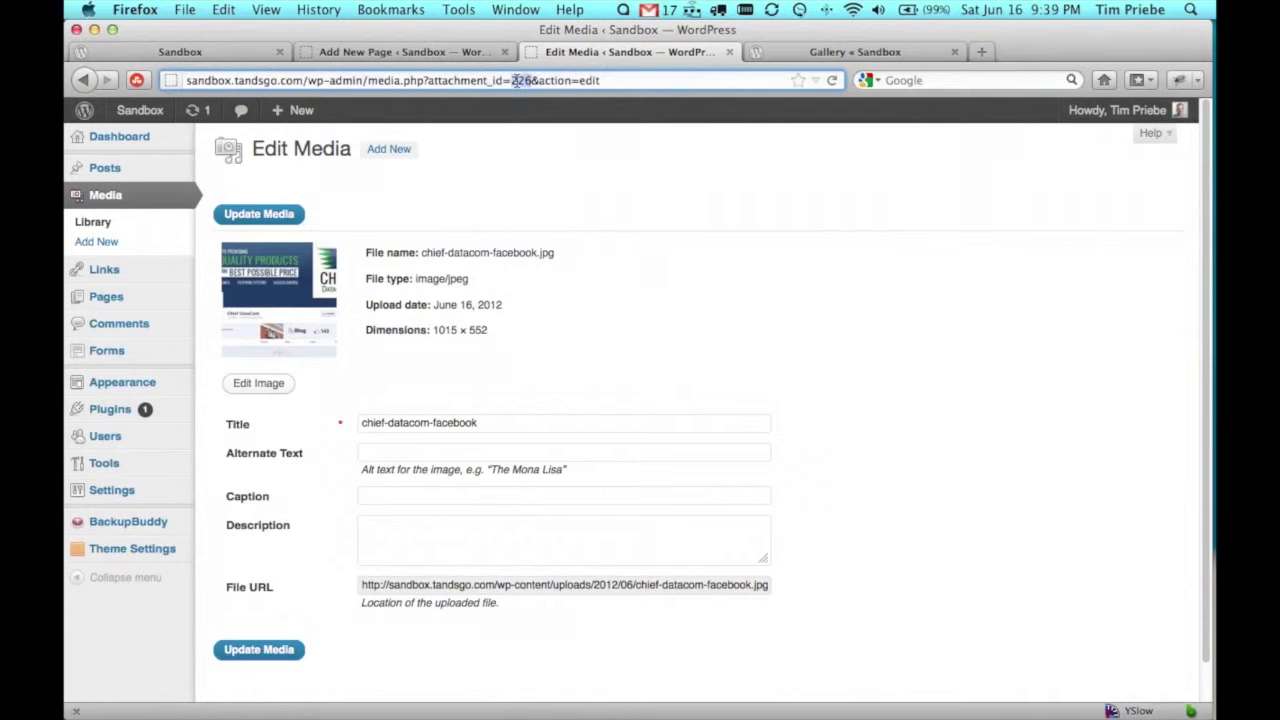
# Extend the gallery shortcode's exclude list with ,226 and preview the Gallery page.
pyautogui.click(434, 54)
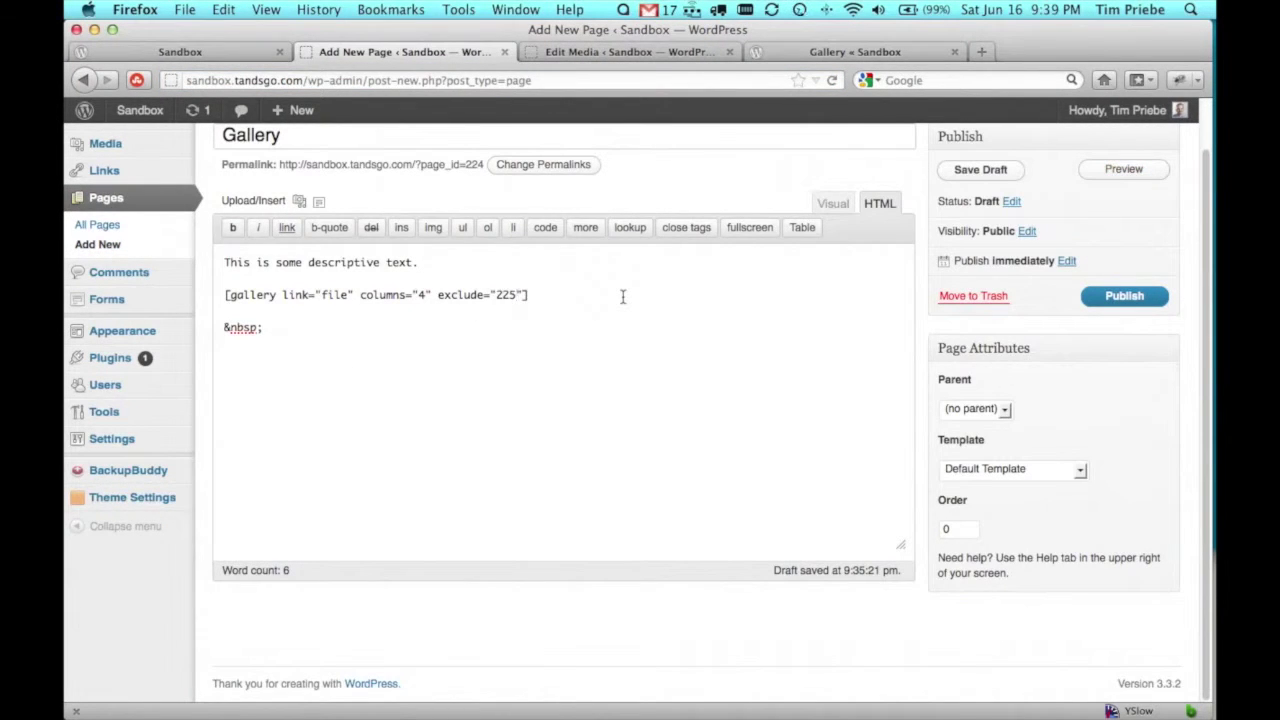
pyautogui.write(',226')
pyautogui.click(1125, 170)
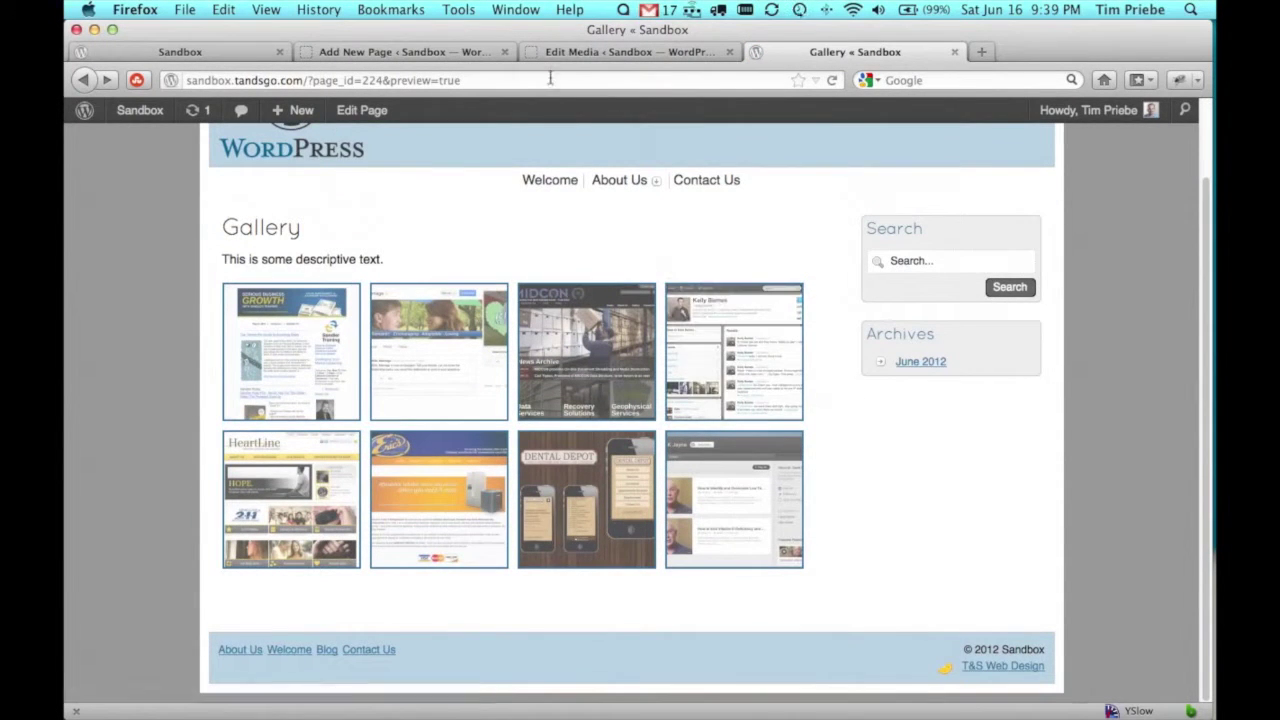
# Add the text "Another Gallery" below the gallery shortcode and place a copy of the shortcode under it.
pyautogui.click(427, 50)
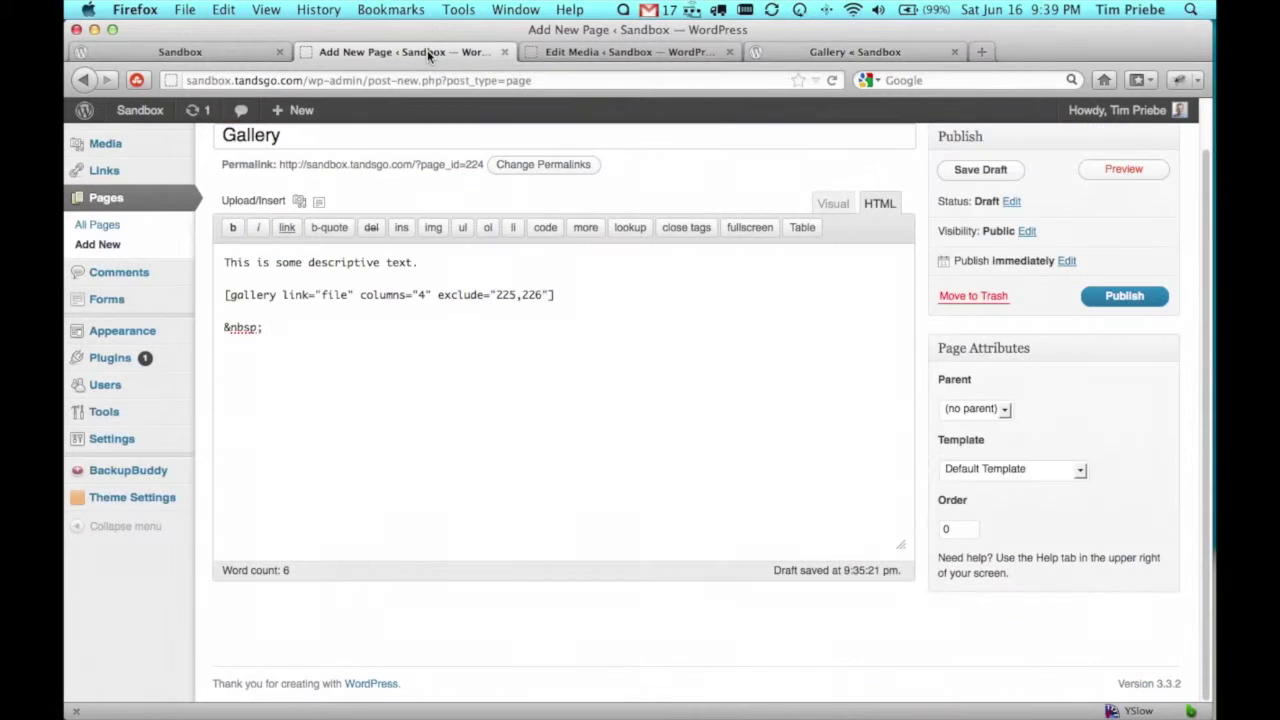
pyautogui.moveTo(575, 291); pyautogui.dragTo(226, 281)
pyautogui.press('super+c')
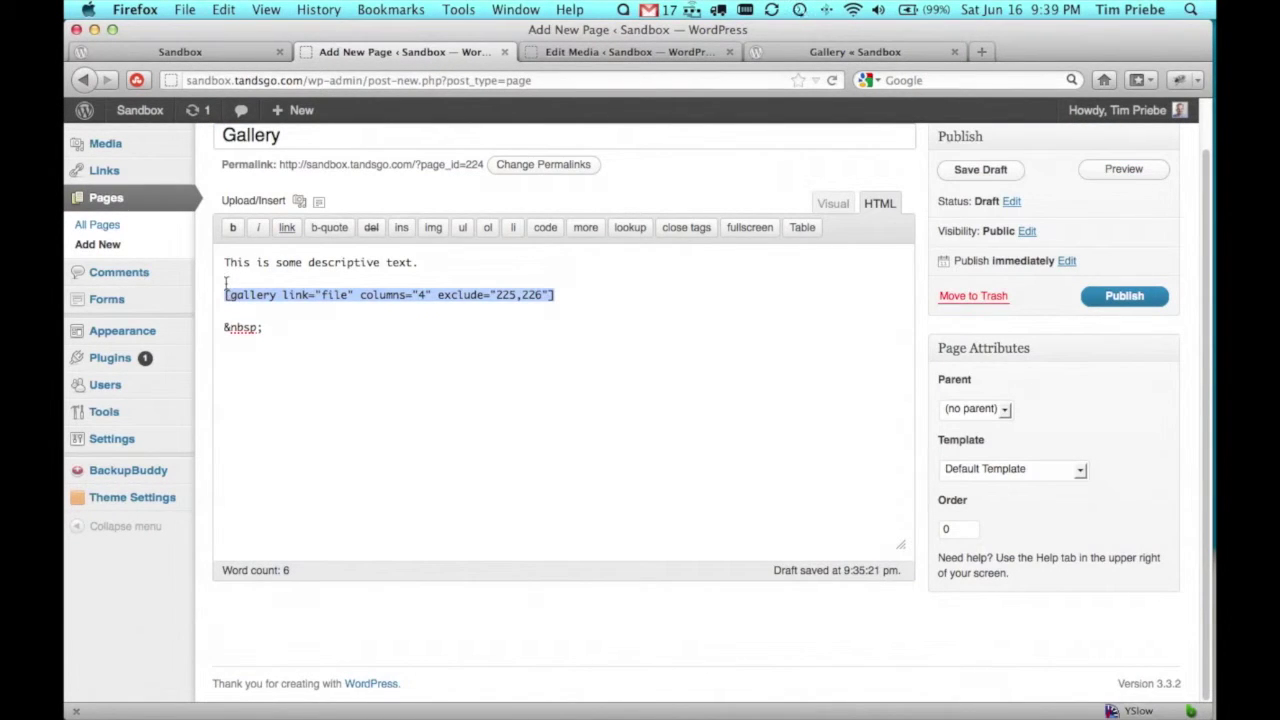
pyautogui.press('Right')
pyautogui.press('Return')
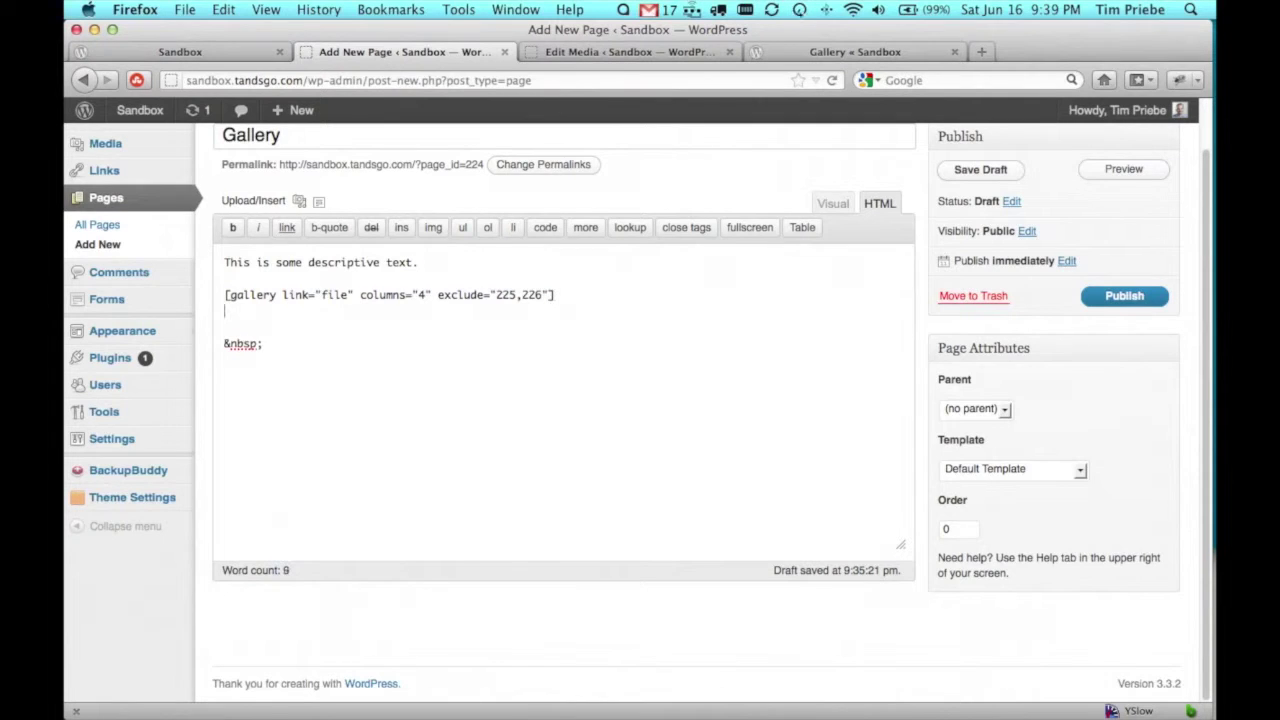
pyautogui.press('Return')
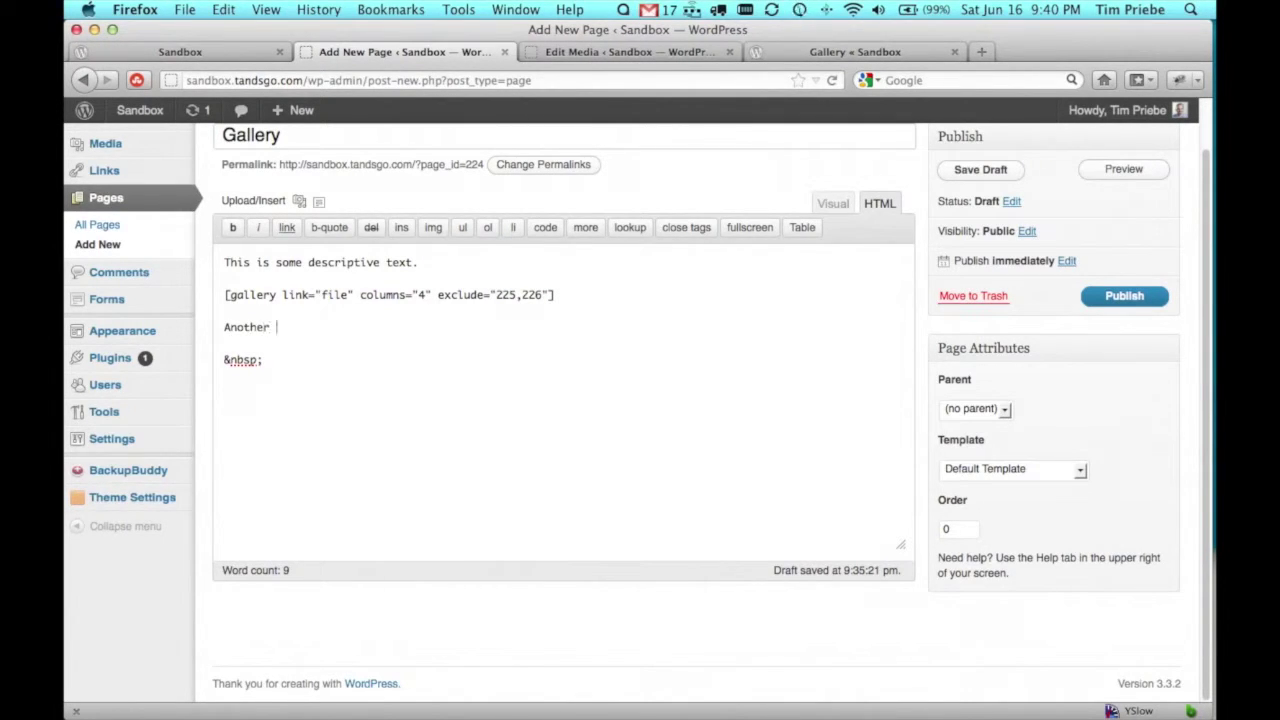
pyautogui.press('super+v')
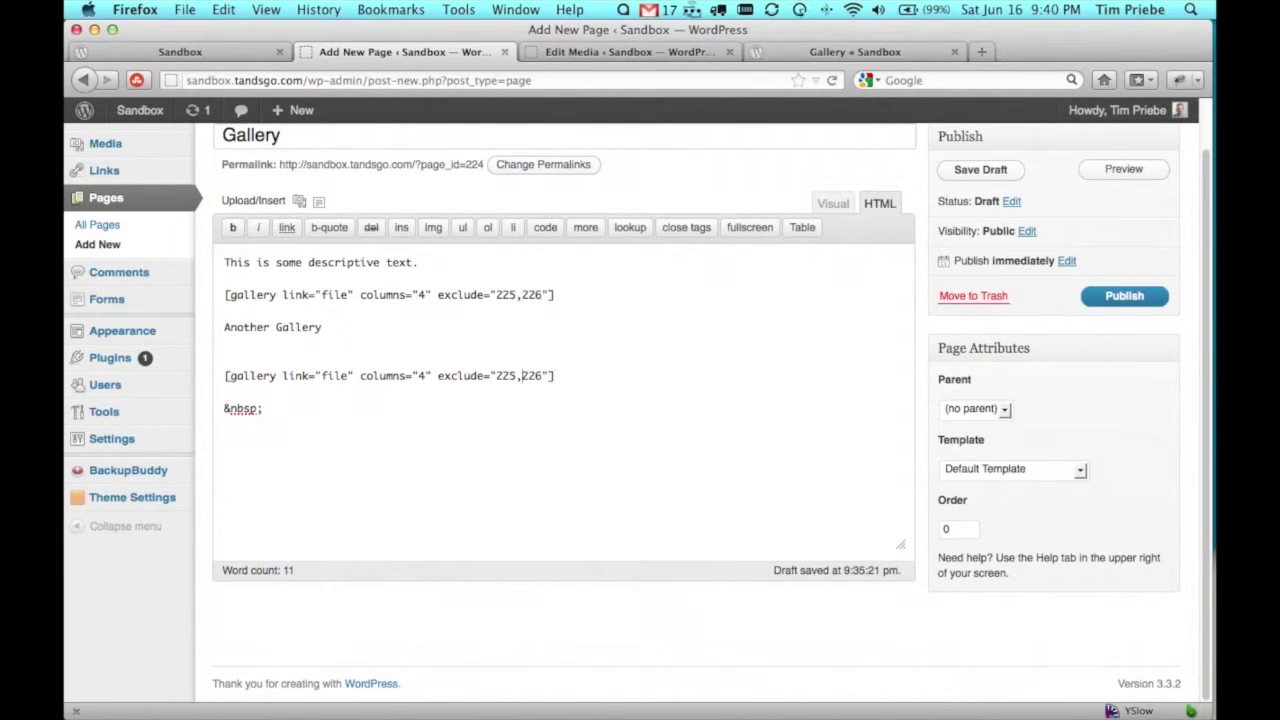
# Change exclude to include in the second gallery shortcode and check both galleries in the page preview.
pyautogui.moveTo(438, 376); pyautogui.dragTo(484, 376)
pyautogui.write('include')
pyautogui.click(484, 375)
pyautogui.click(1103, 172)
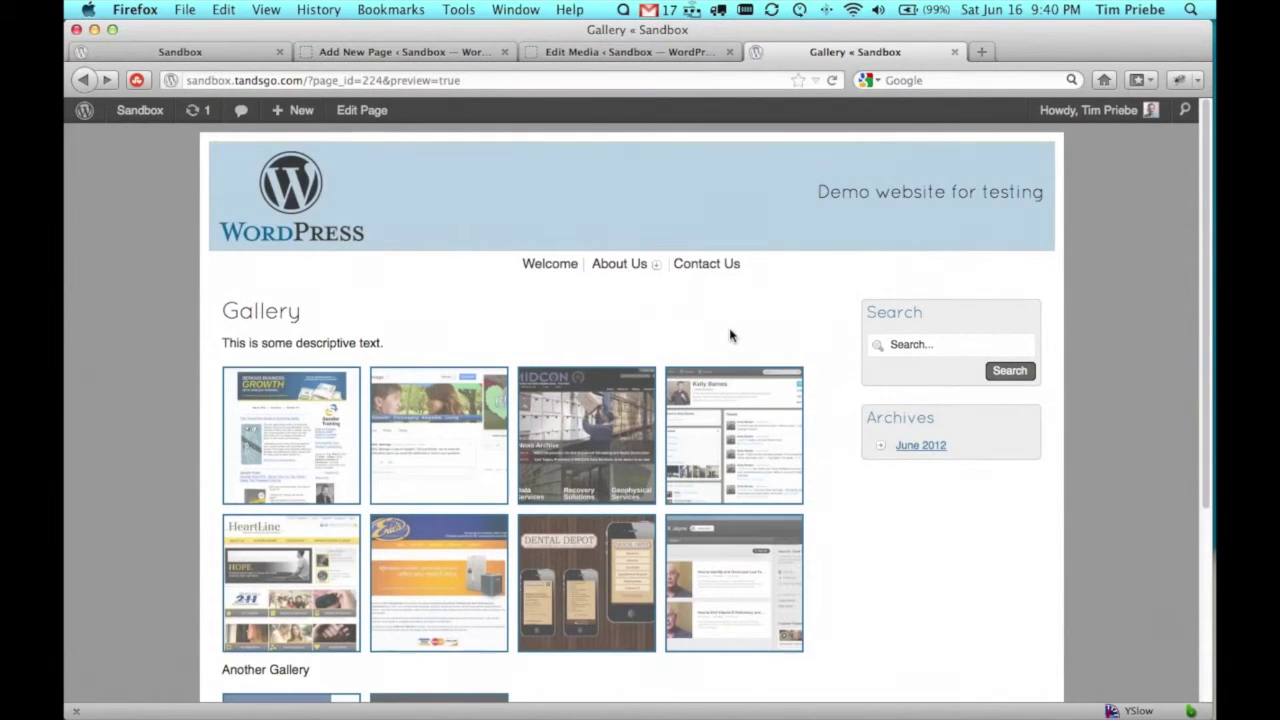
pyautogui.scroll(-3, 730, 335)
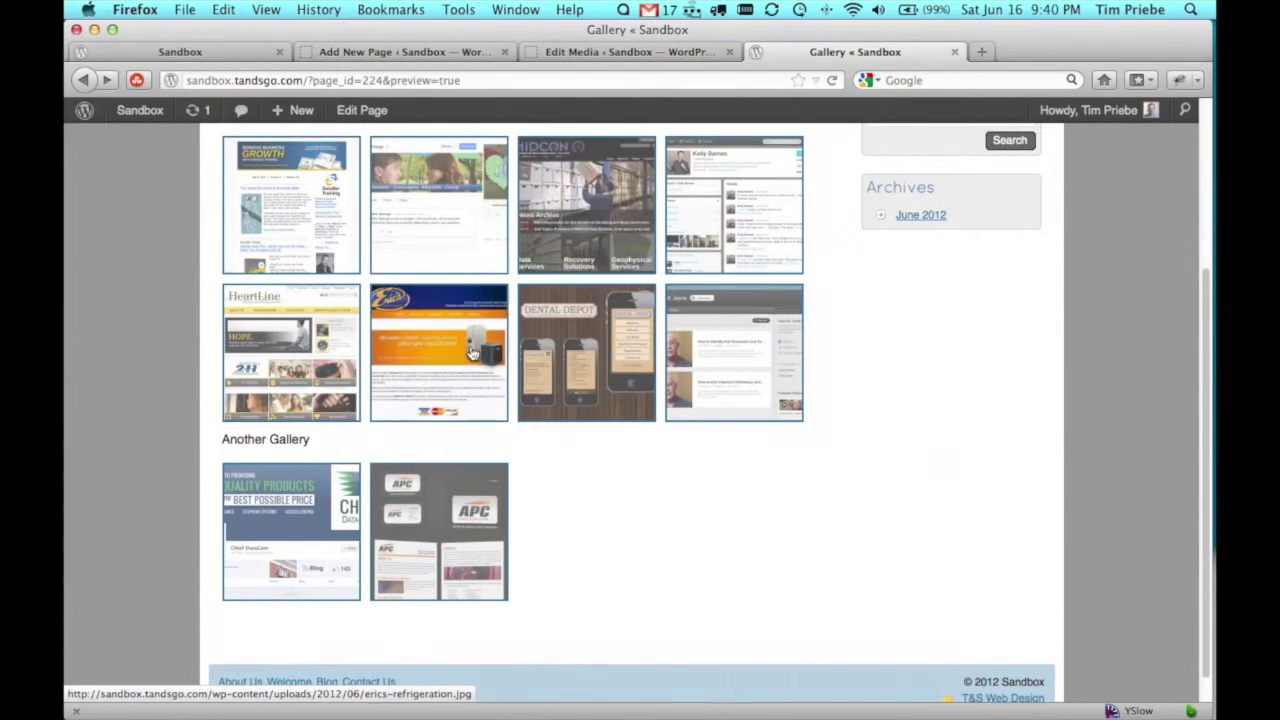
pyautogui.scroll(3, 420, 345)
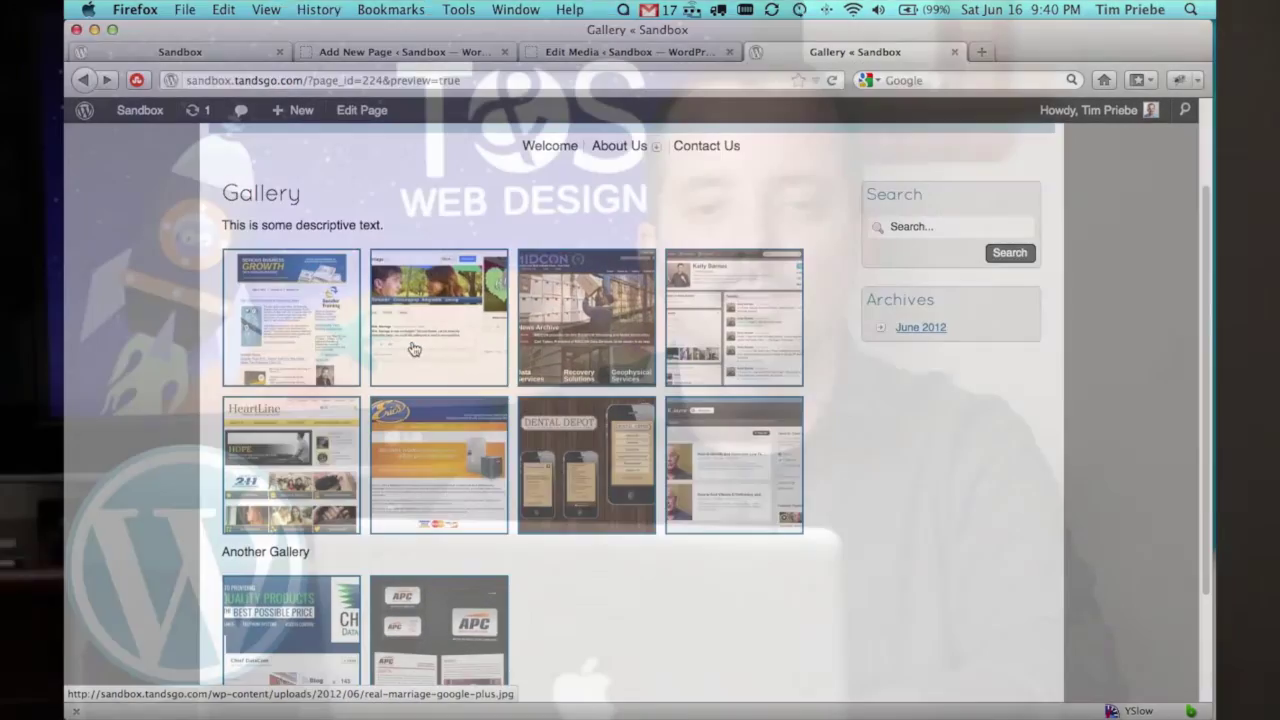